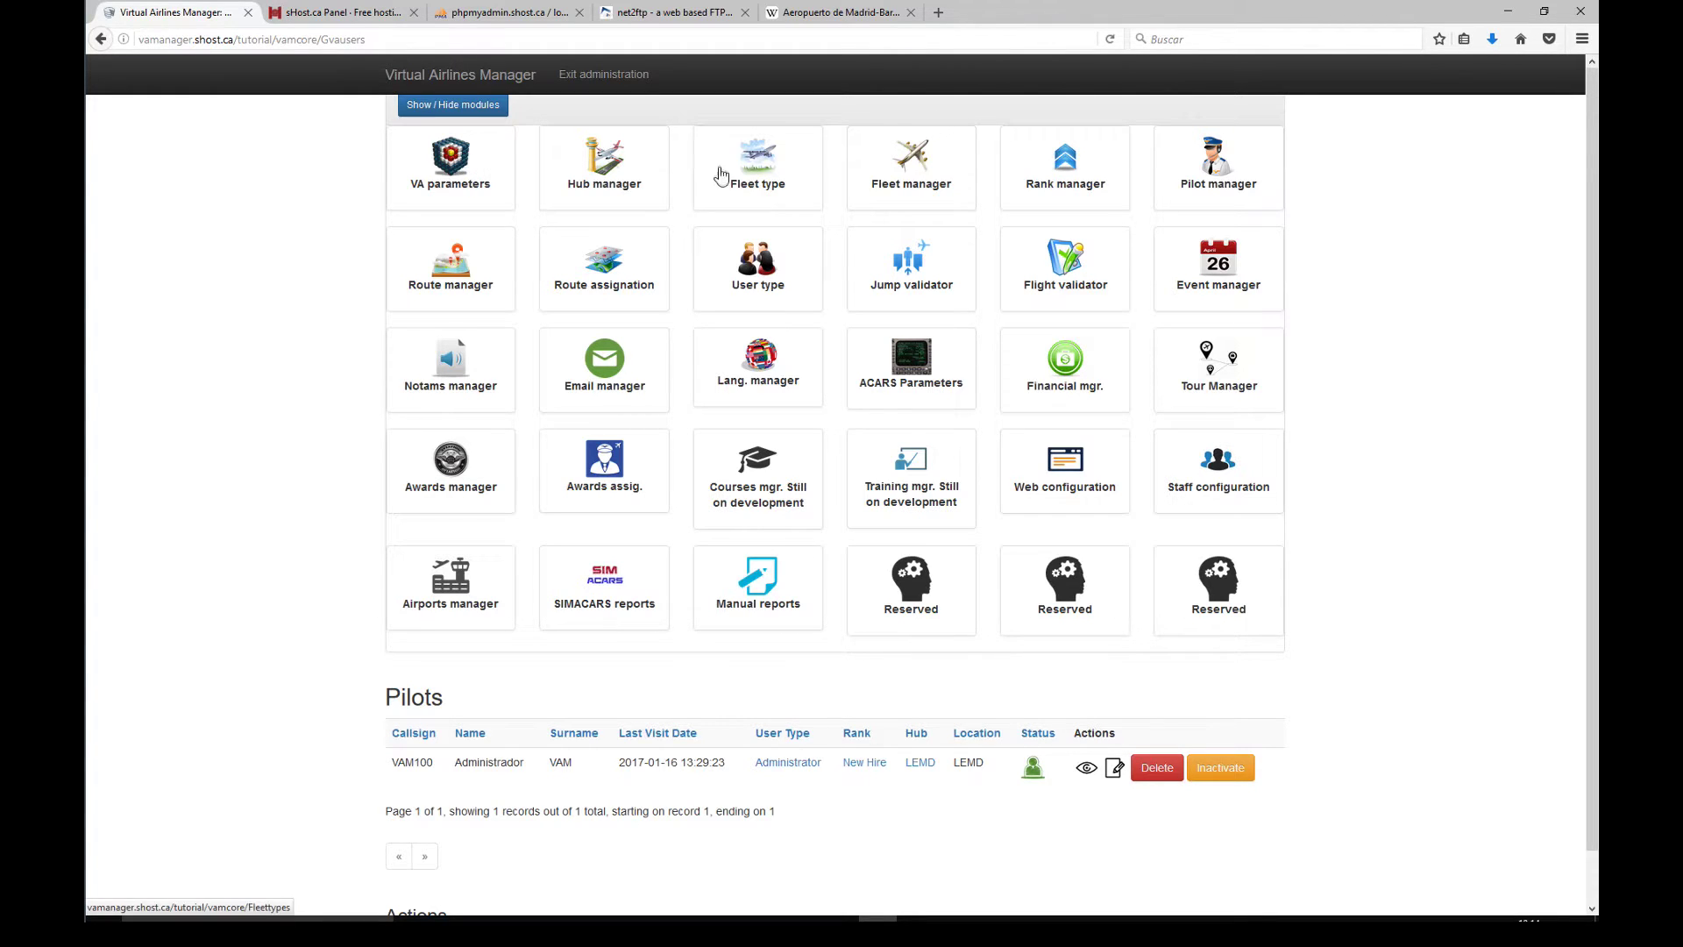
Step: Open the virtual airline's VA parameters record for editing
left_click(452, 171)
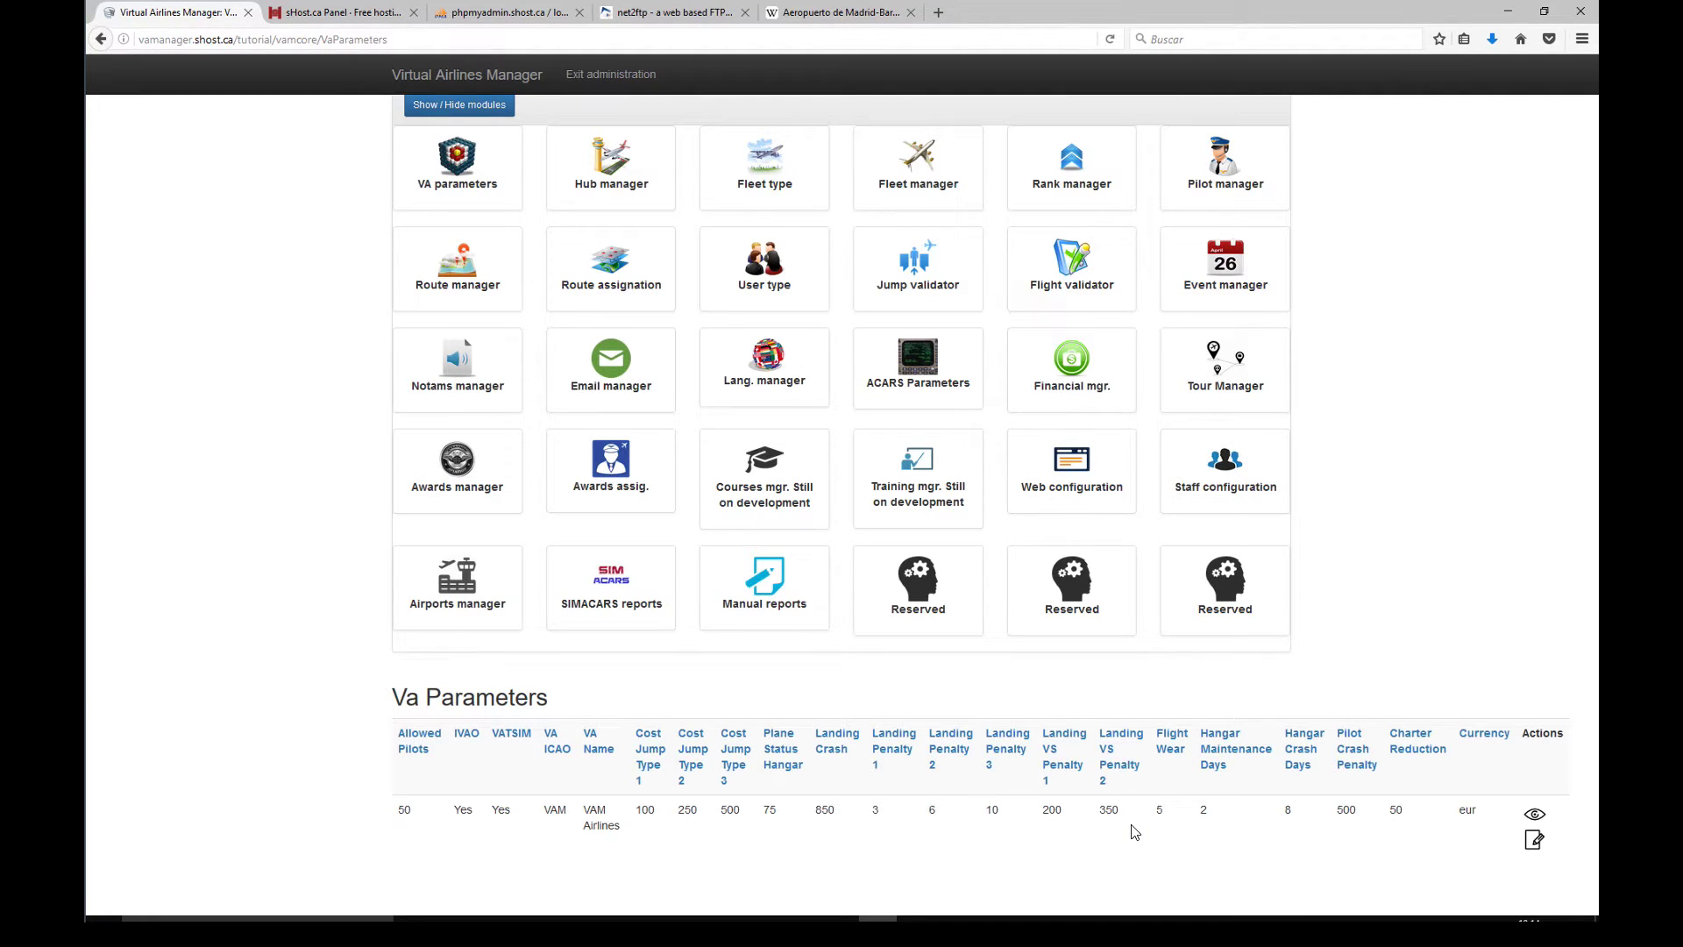
left_click(1533, 839)
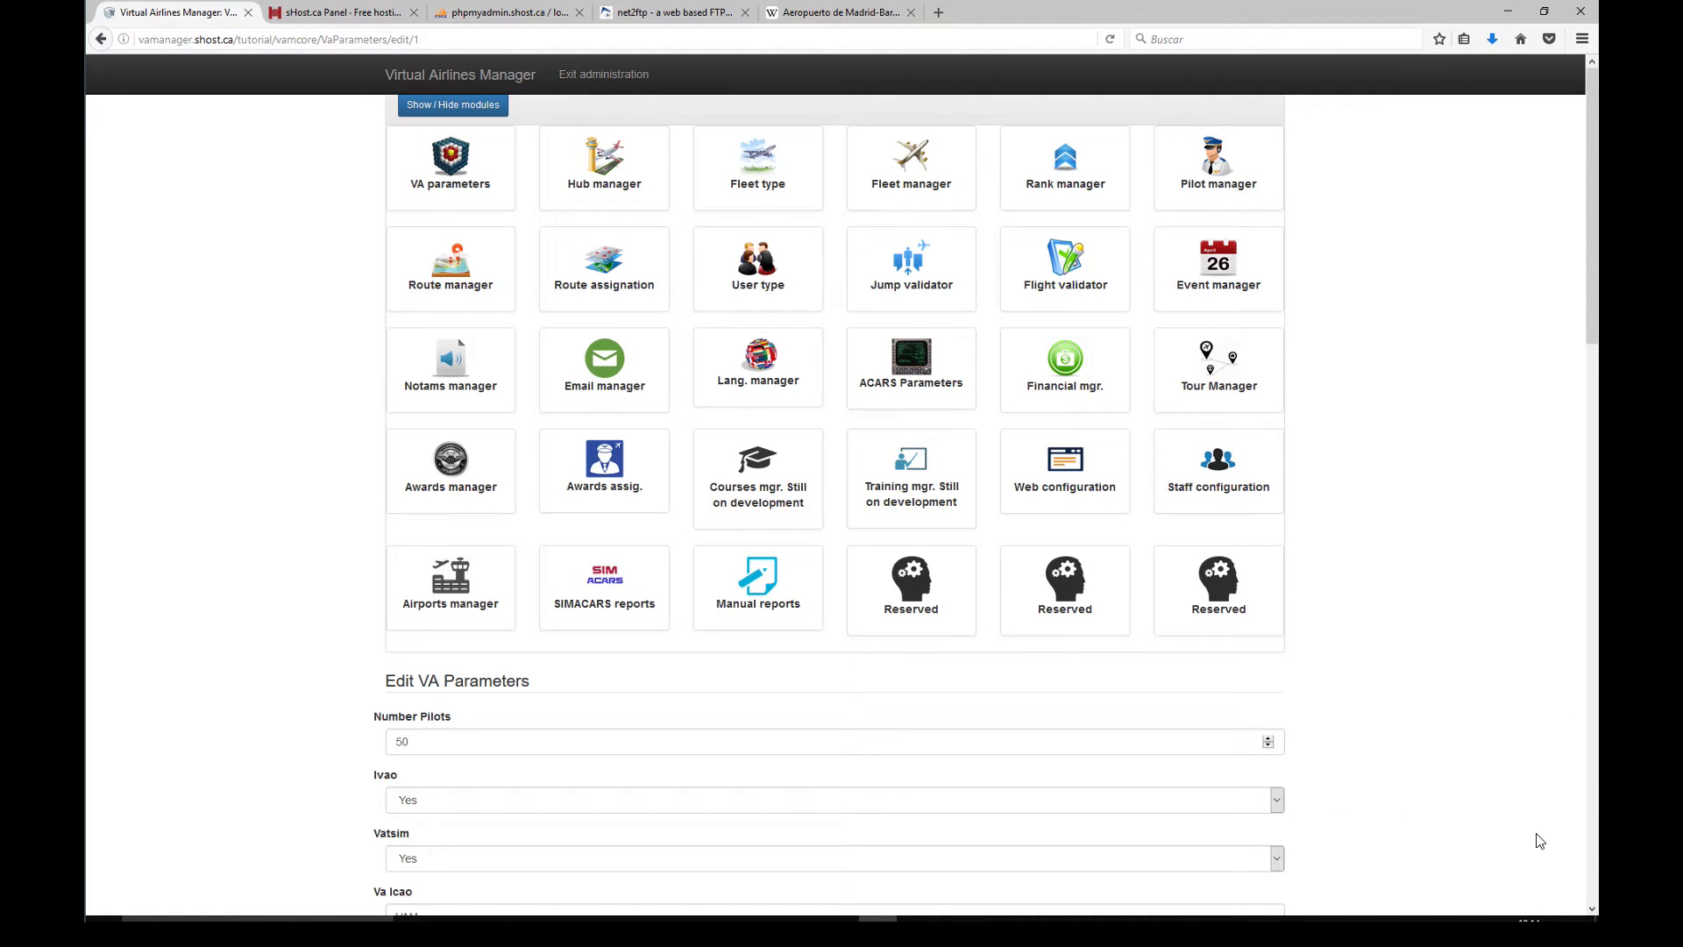
scroll(306, 602, "down", 3)
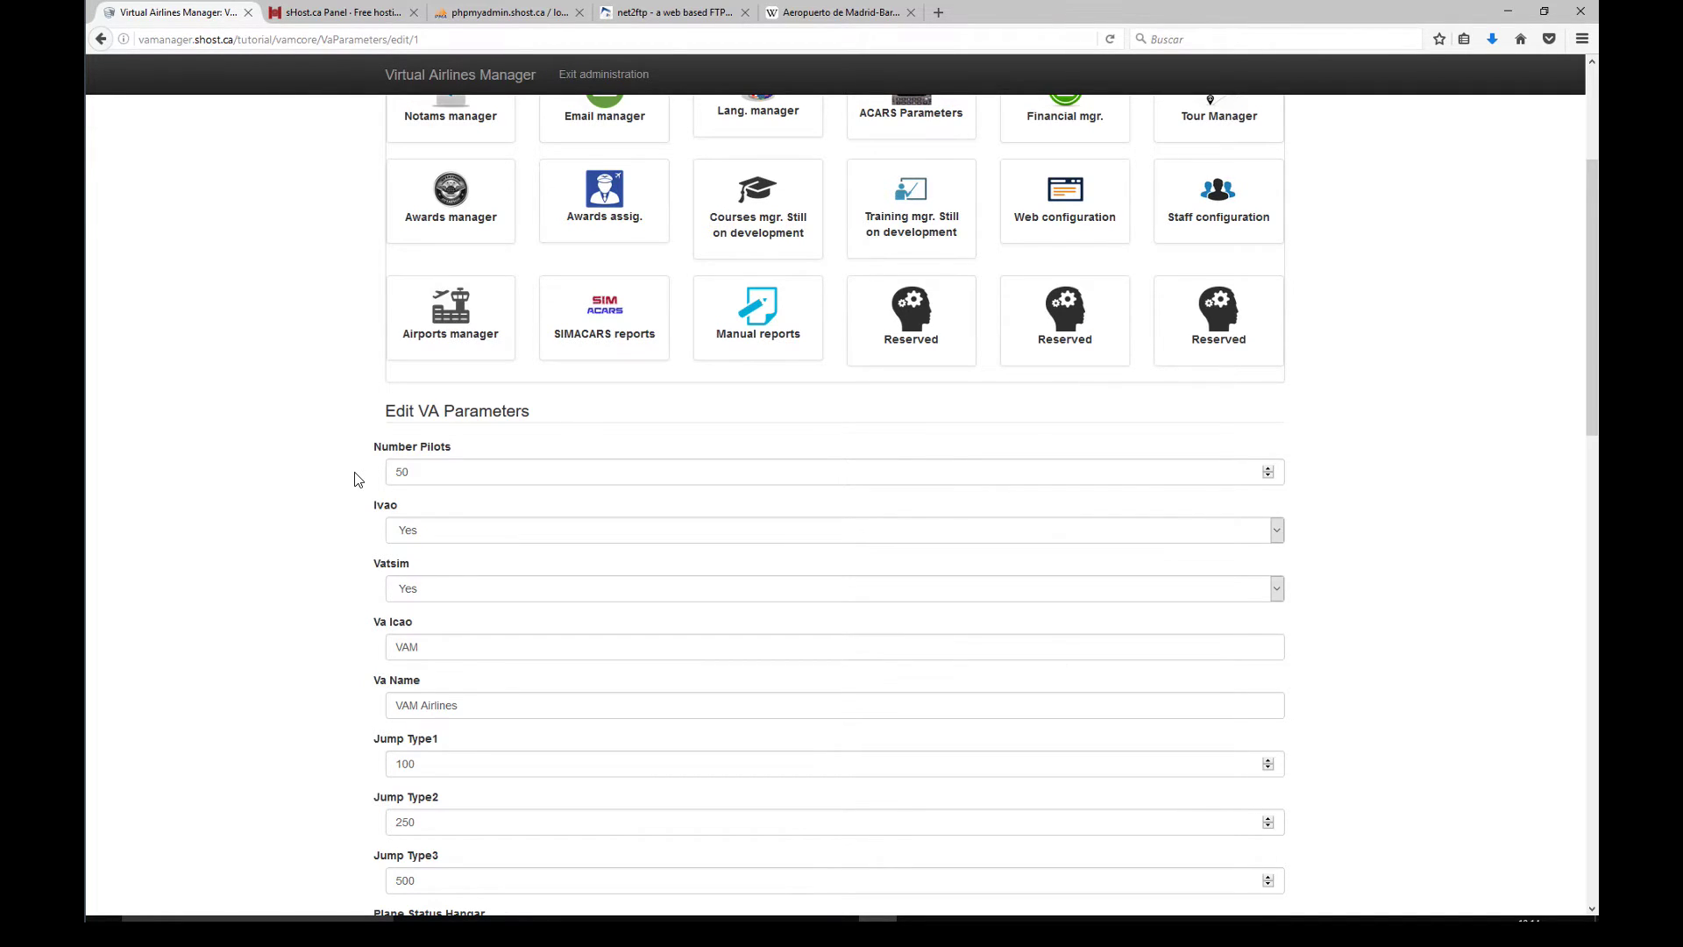
Step: Review the Number Pilots limit and the options offered for Ivao and Vatsim
double_click(401, 472)
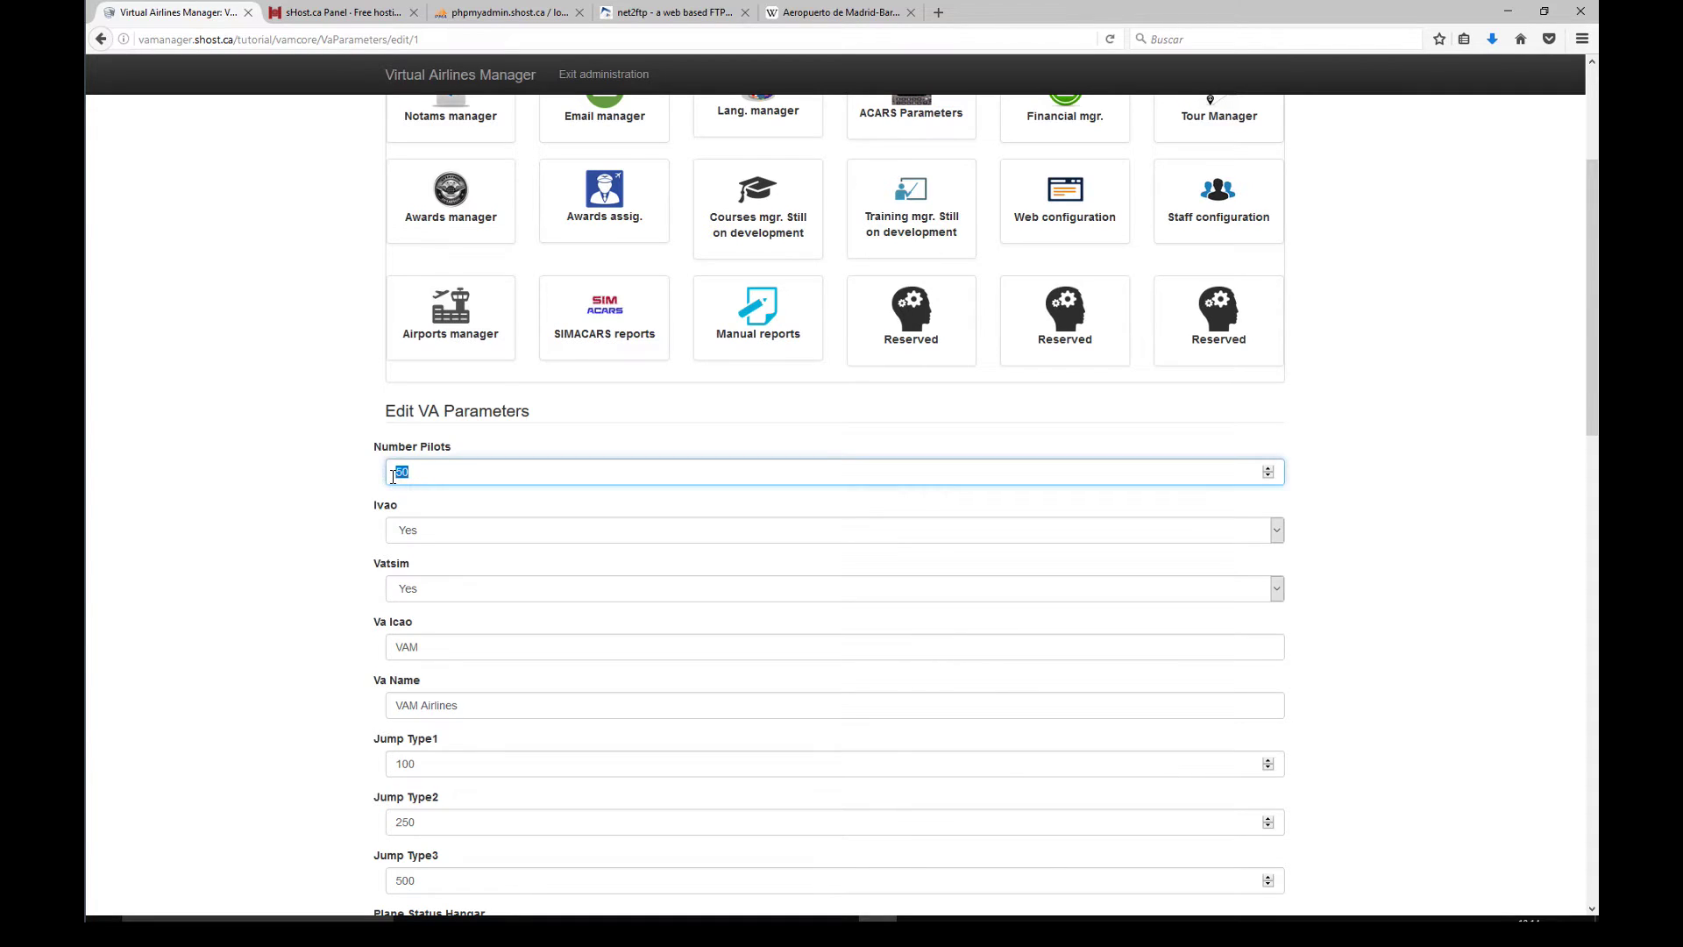
left_click(438, 474)
left_click(441, 535)
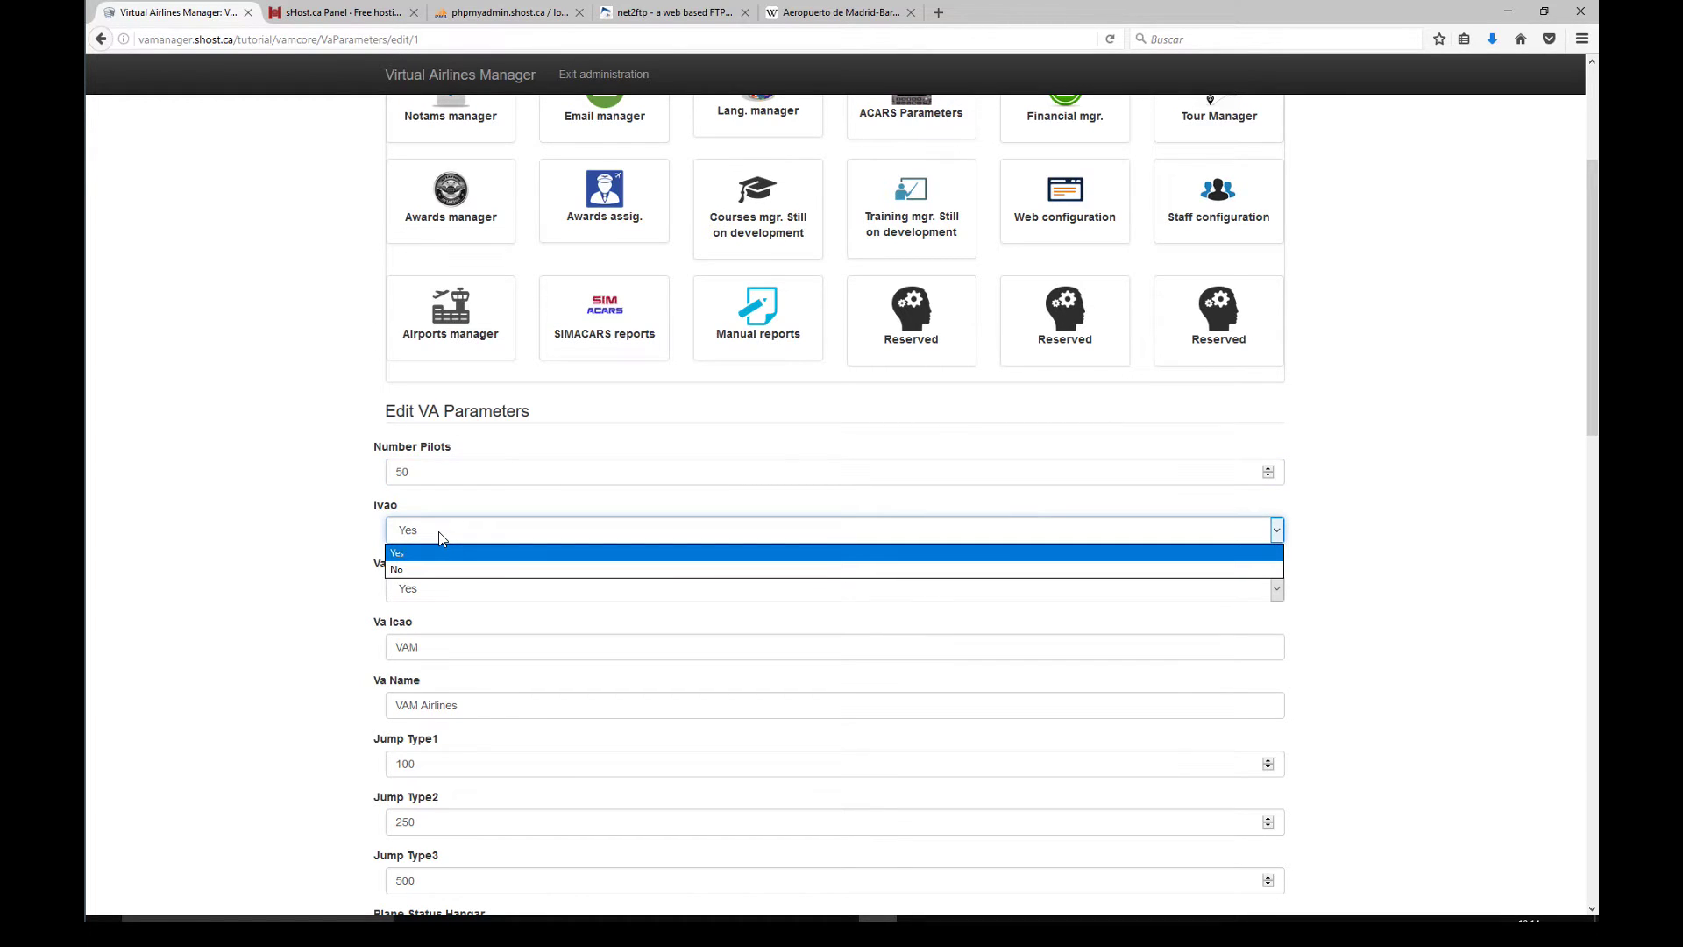
left_click(441, 536)
left_click(372, 533)
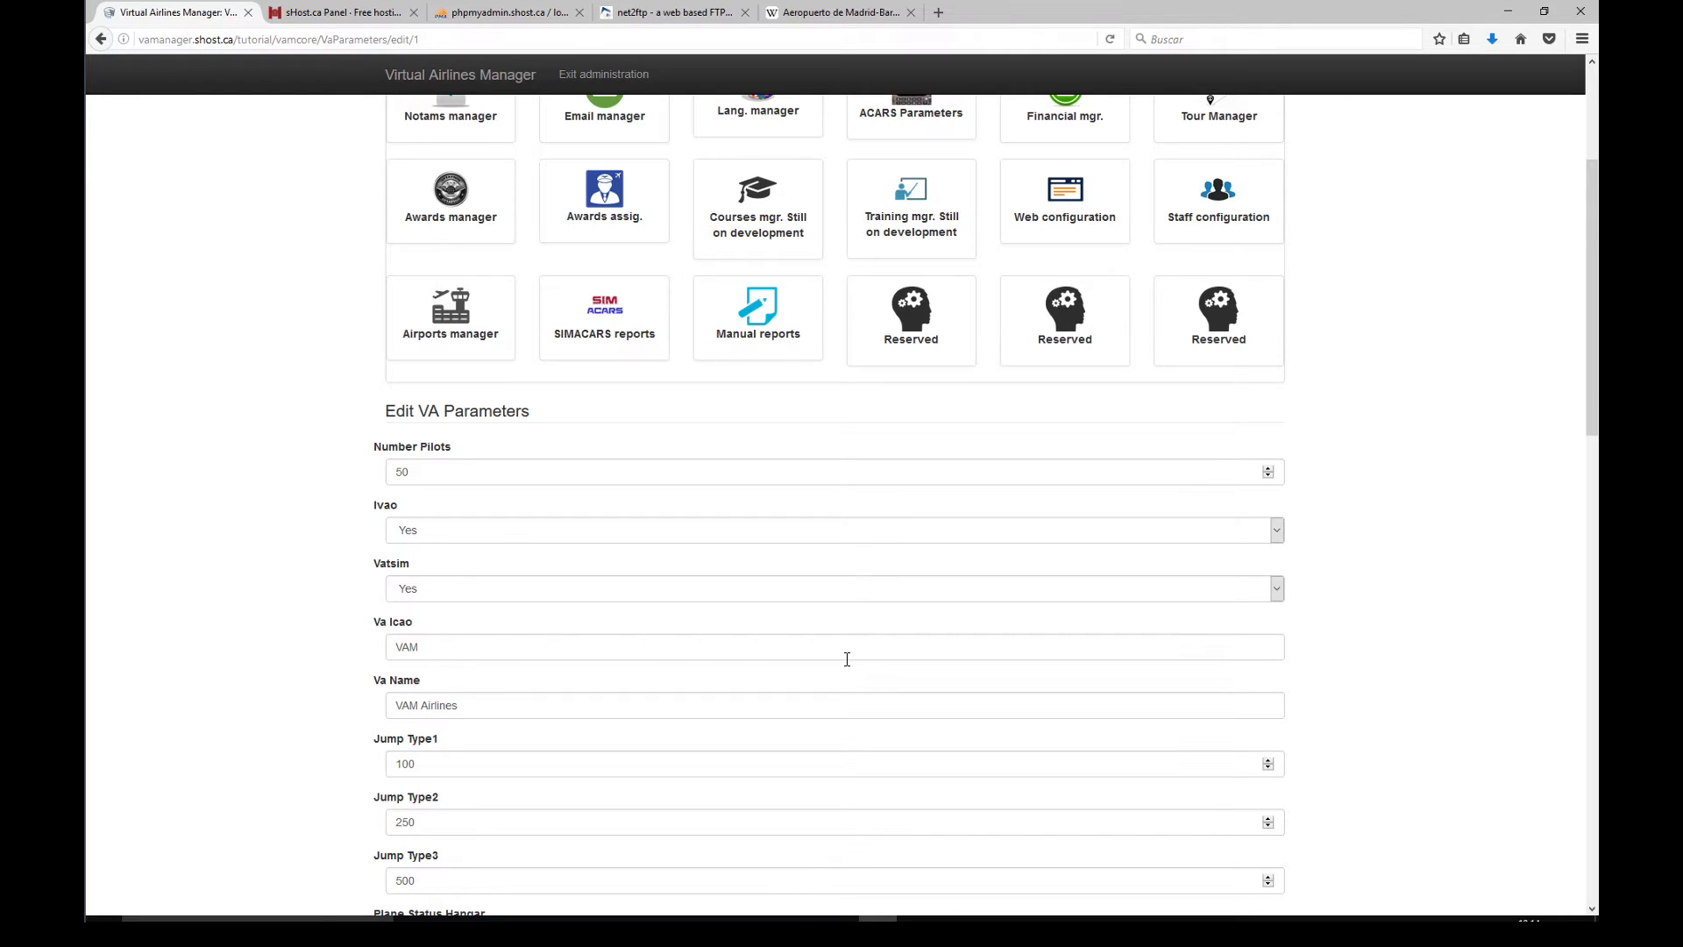
left_click(437, 585)
left_click(430, 629)
left_click(402, 586)
left_click(412, 611)
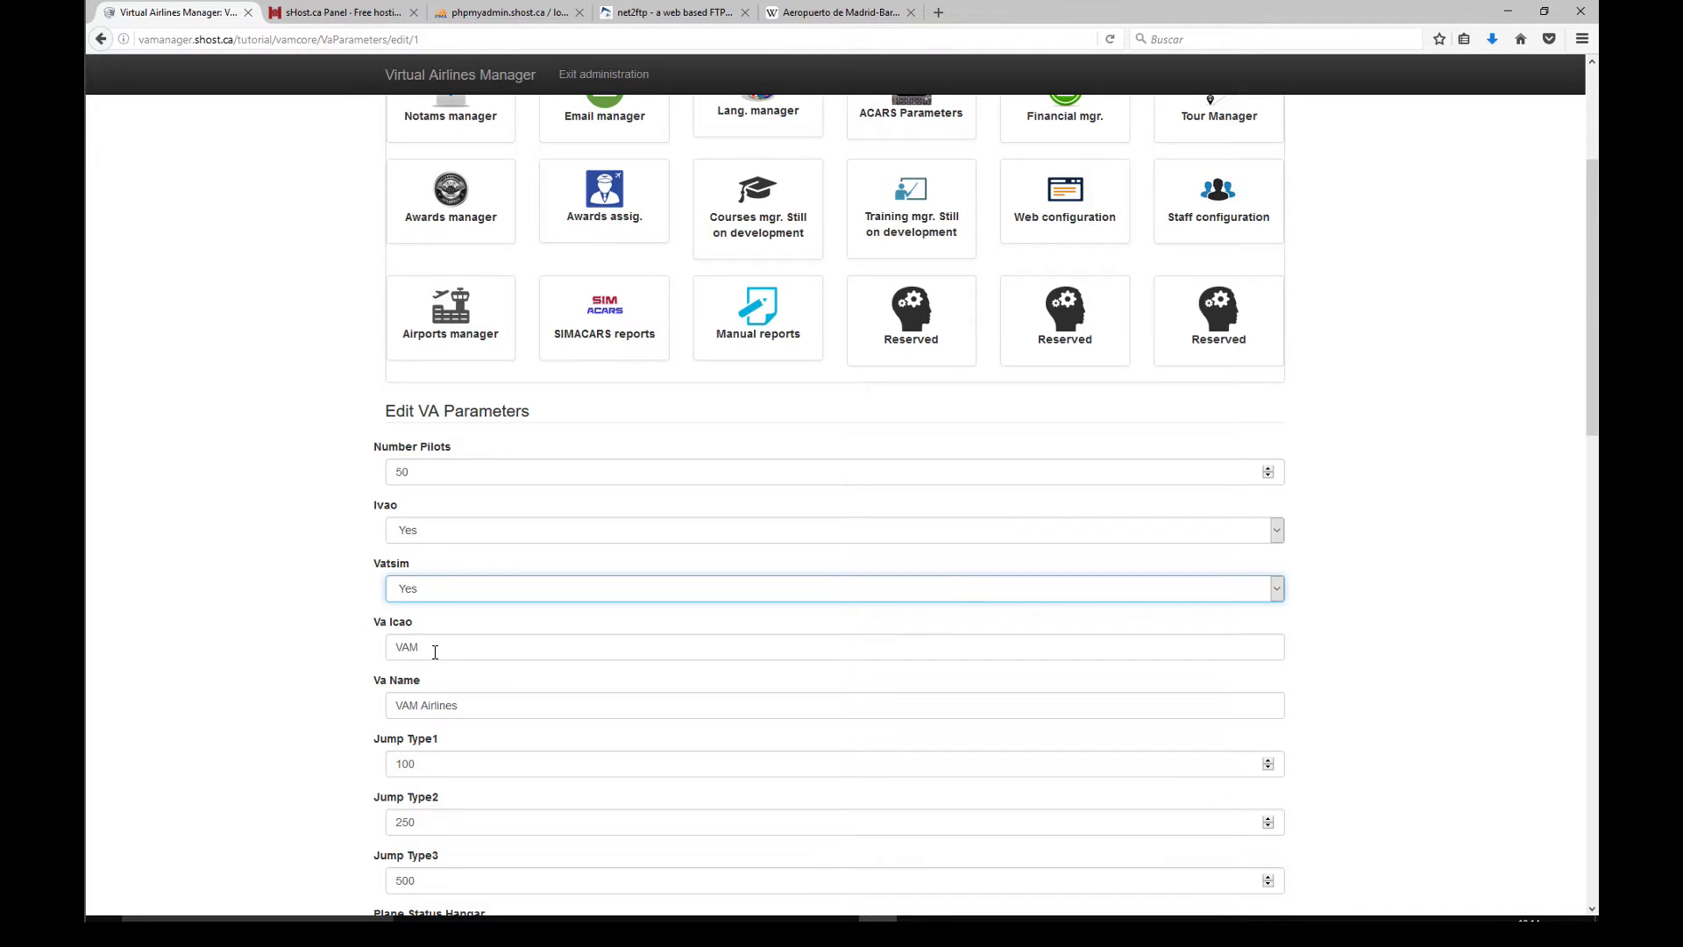
Step: Set the airline's Va Icao code to IBE
left_click_drag(435, 652, 368, 651)
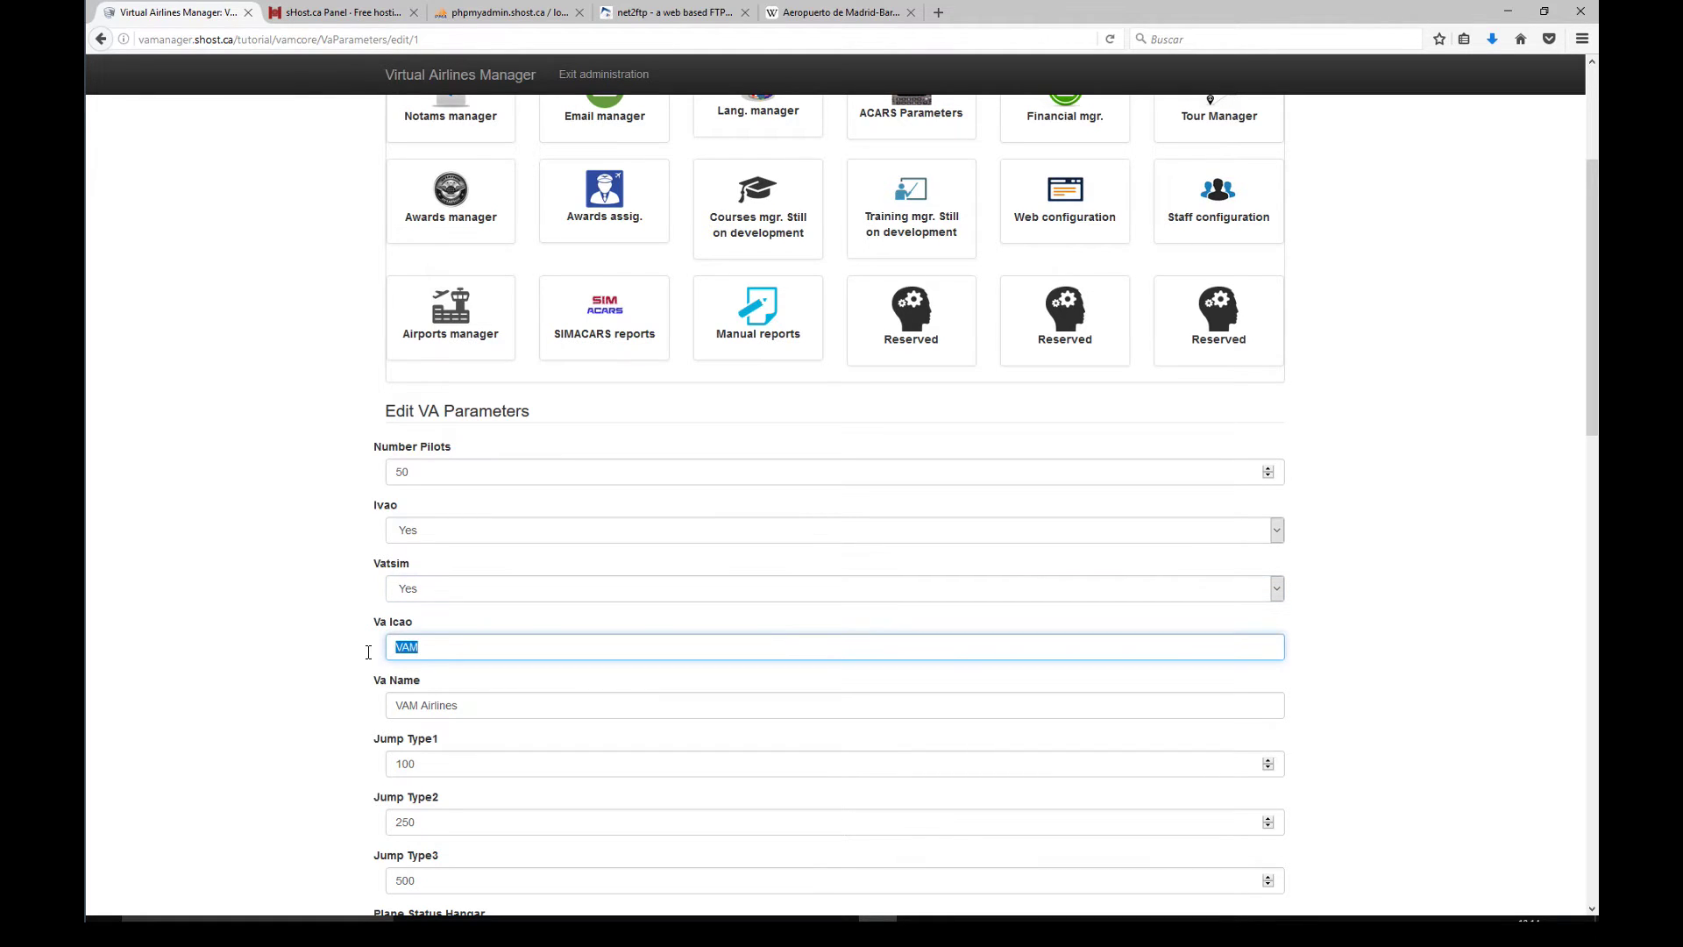
type("IBE")
key("BackSpace")
key("BackSpace")
type("AEA")
key("BackSpace")
key("BackSpace")
key("BackSpace")
type("IBE")
left_click(349, 705)
Step: Set the airline's Va Name to "Iberia virtual"
left_click_drag(489, 709, 368, 692)
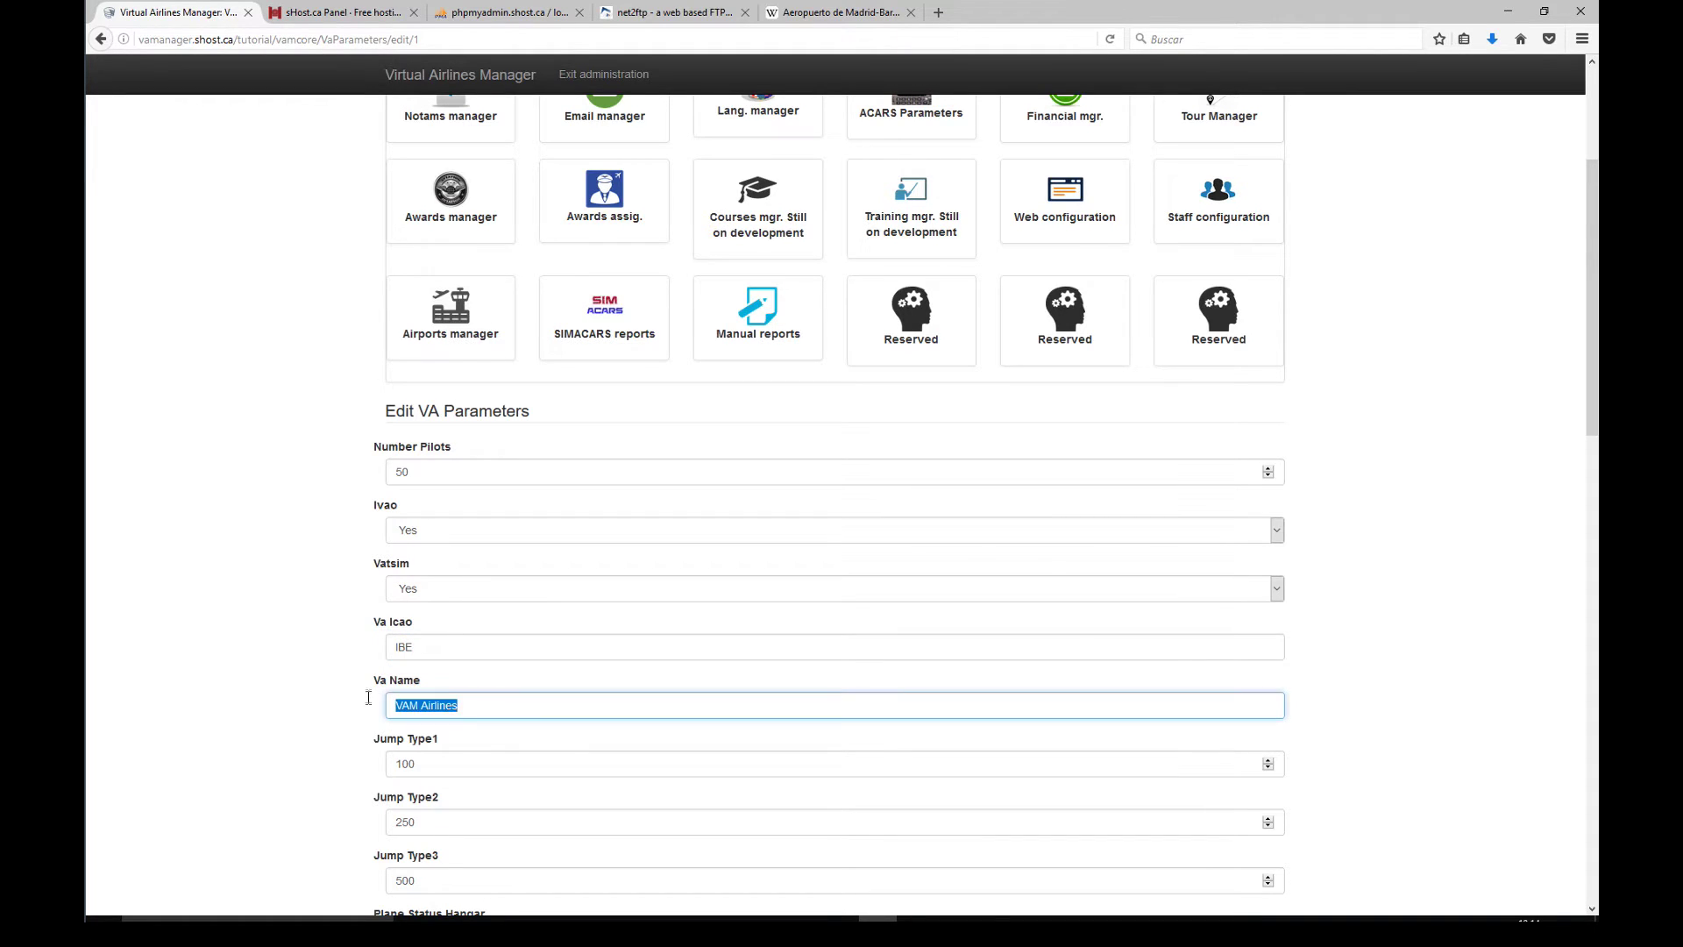
type("Iberia vi")
key("BackSpace")
key("BackSpace")
type("irtual")
left_click(339, 715)
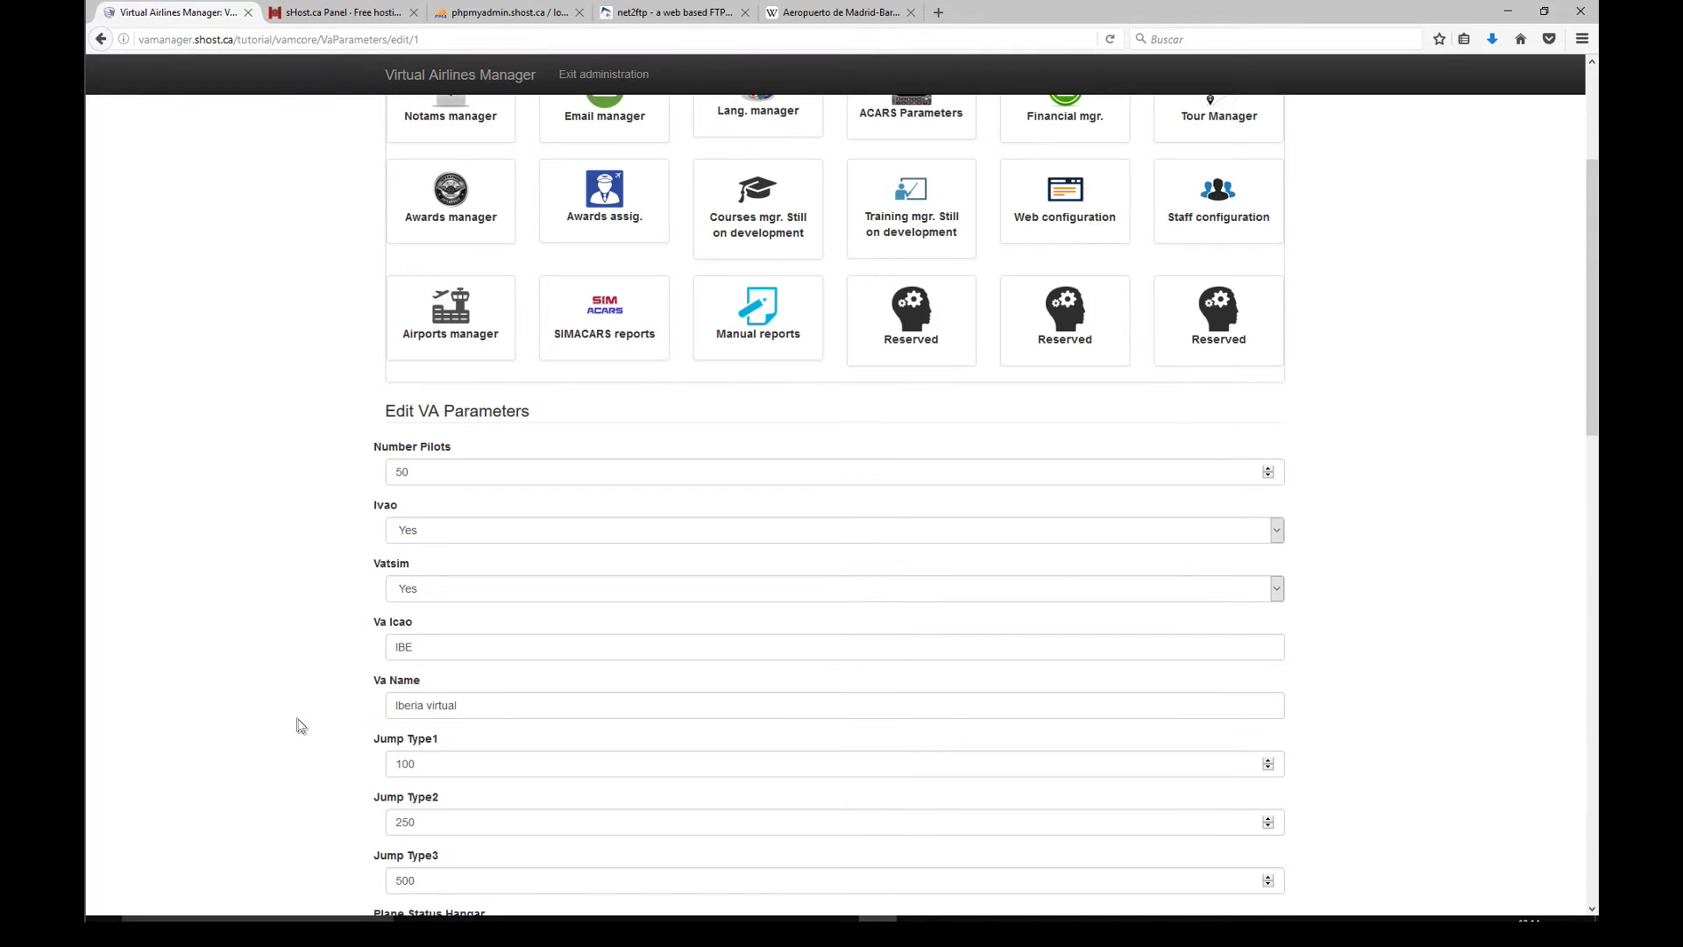
Step: Examine the three Jump Type costs and the Plane Status Hangar and Landing Crash thresholds
scroll(298, 724, "down", 1)
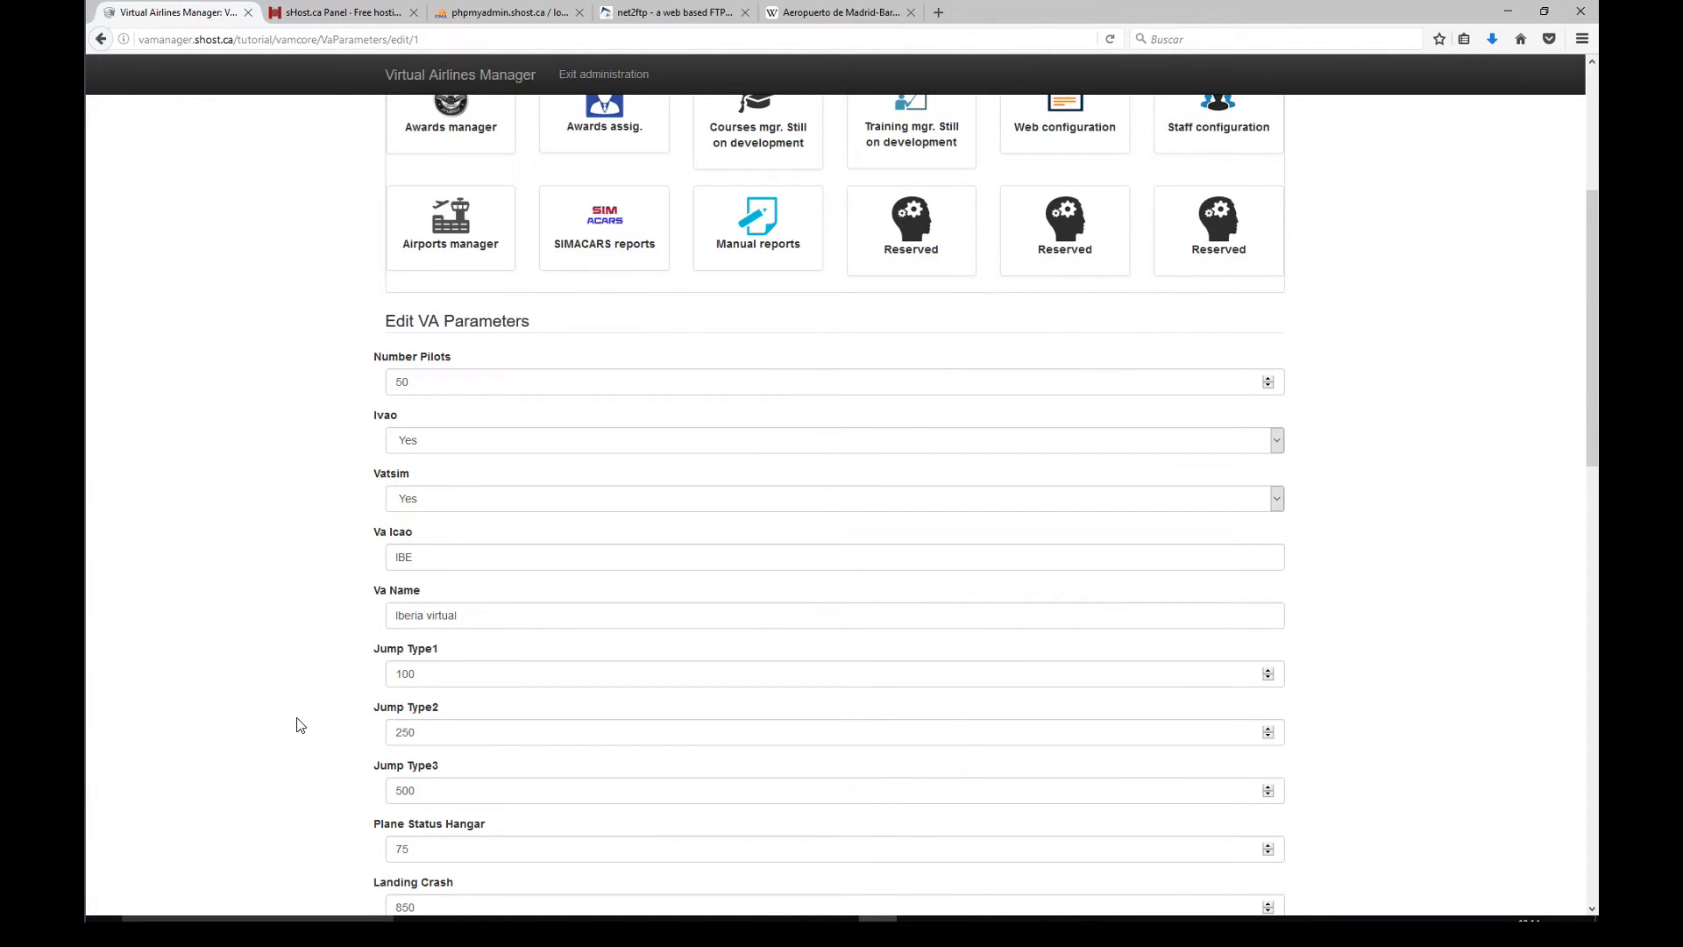
scroll(296, 725, "down", 1)
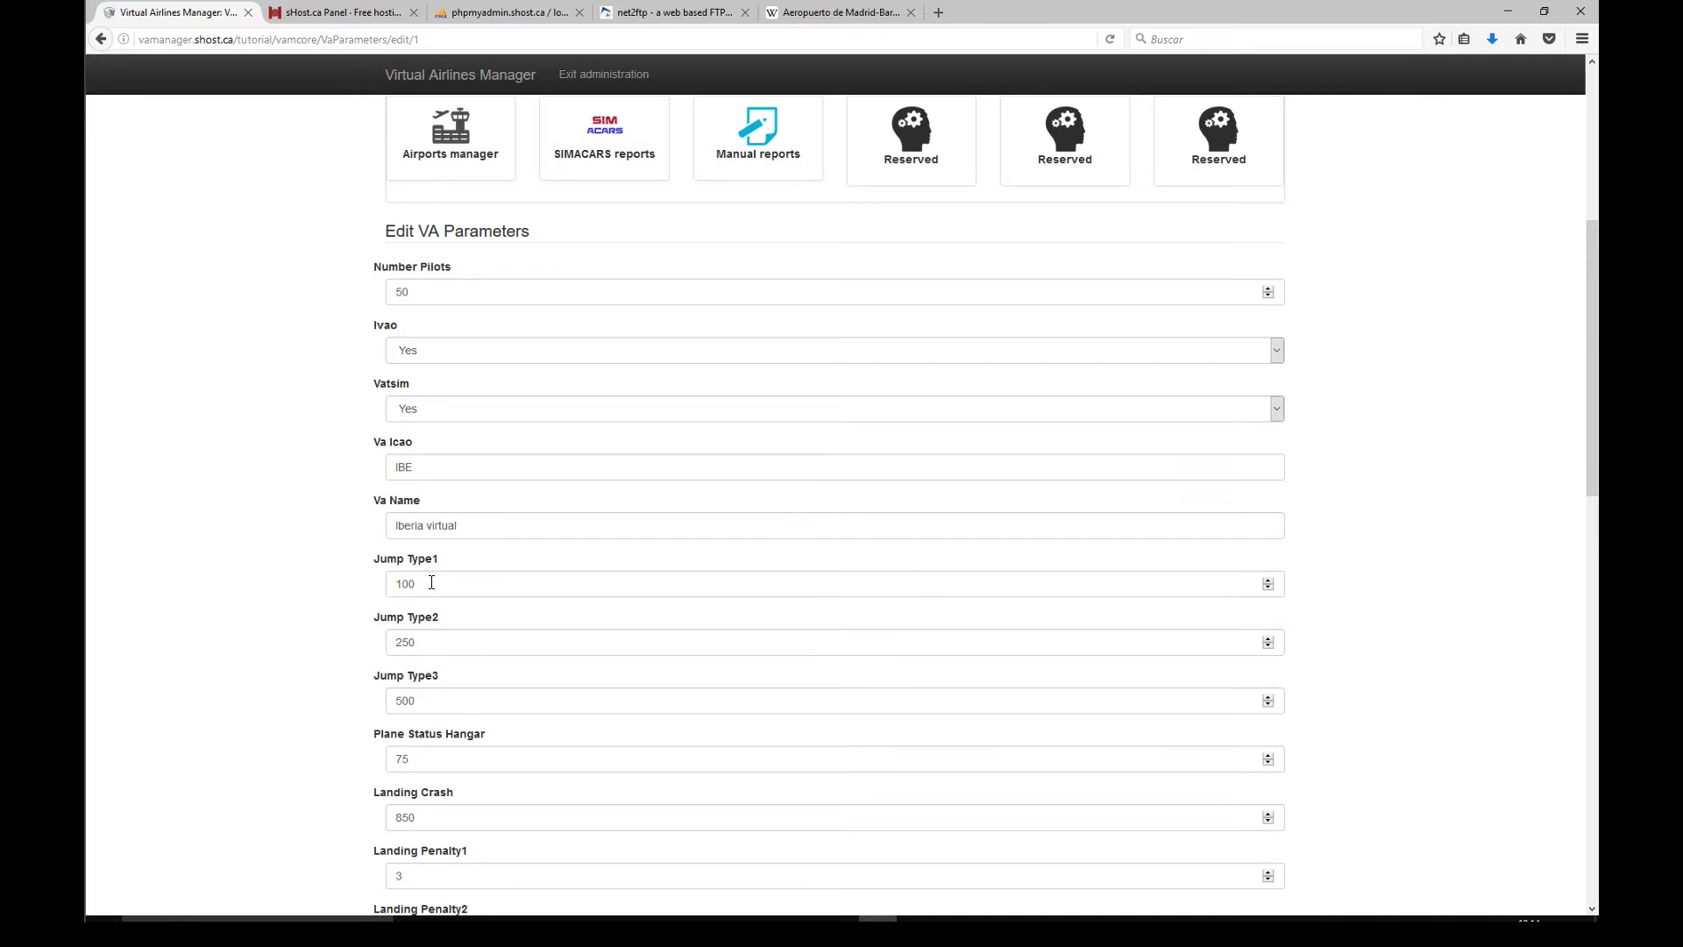
left_click_drag(431, 582, 380, 584)
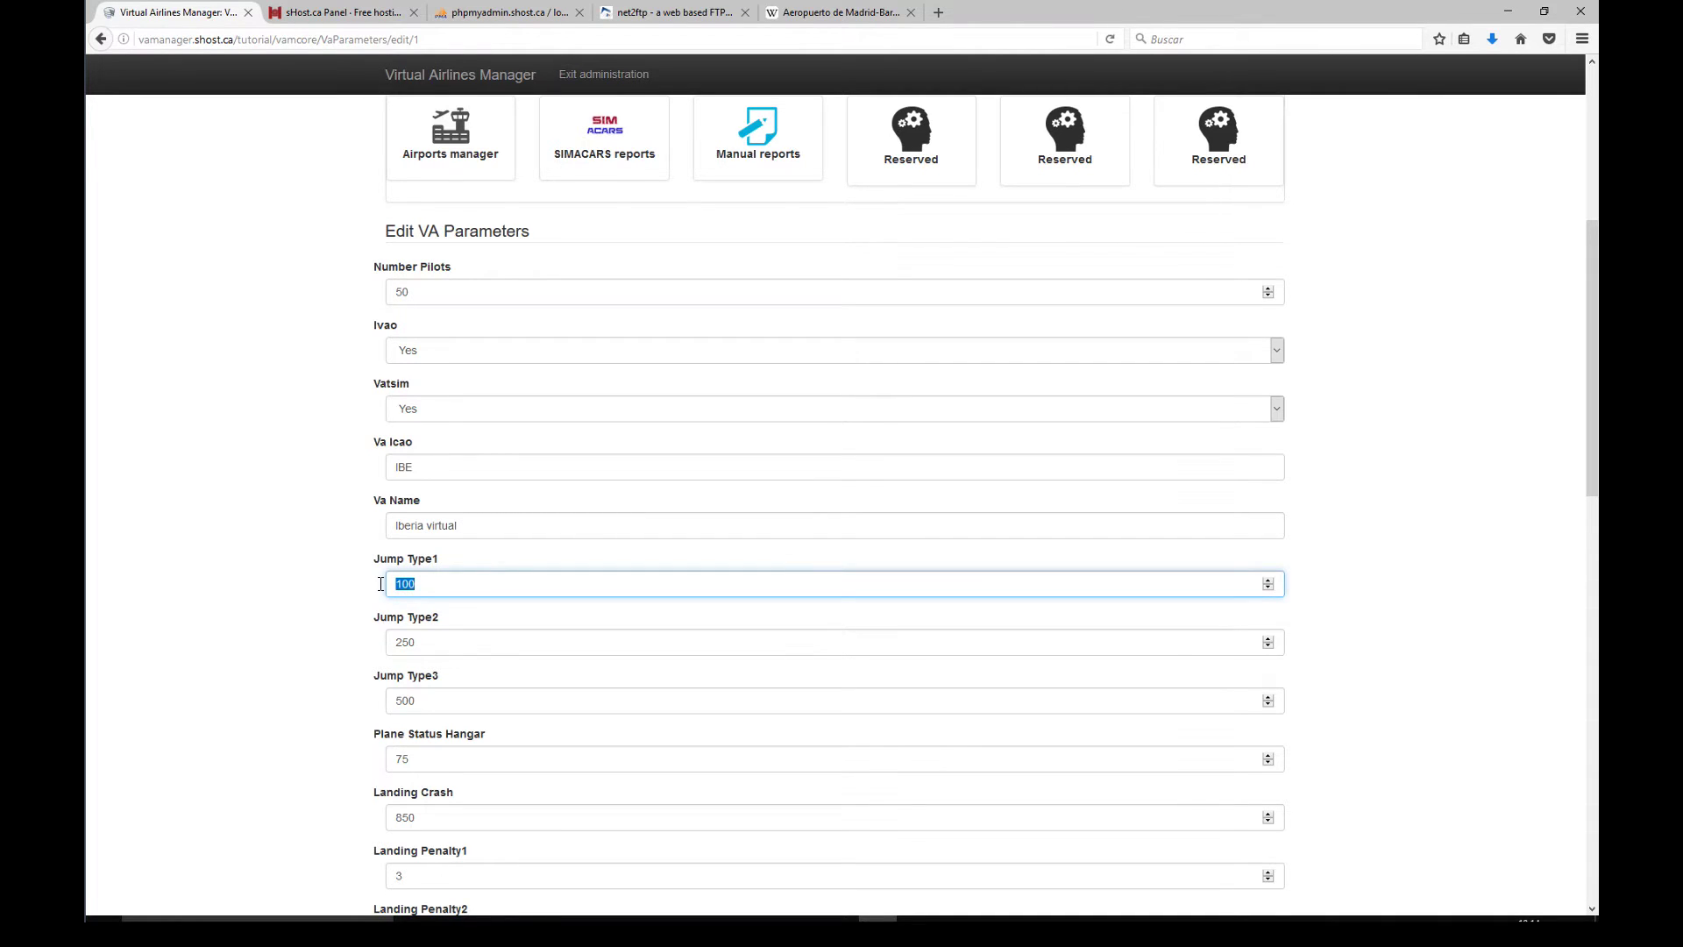
left_click(443, 642)
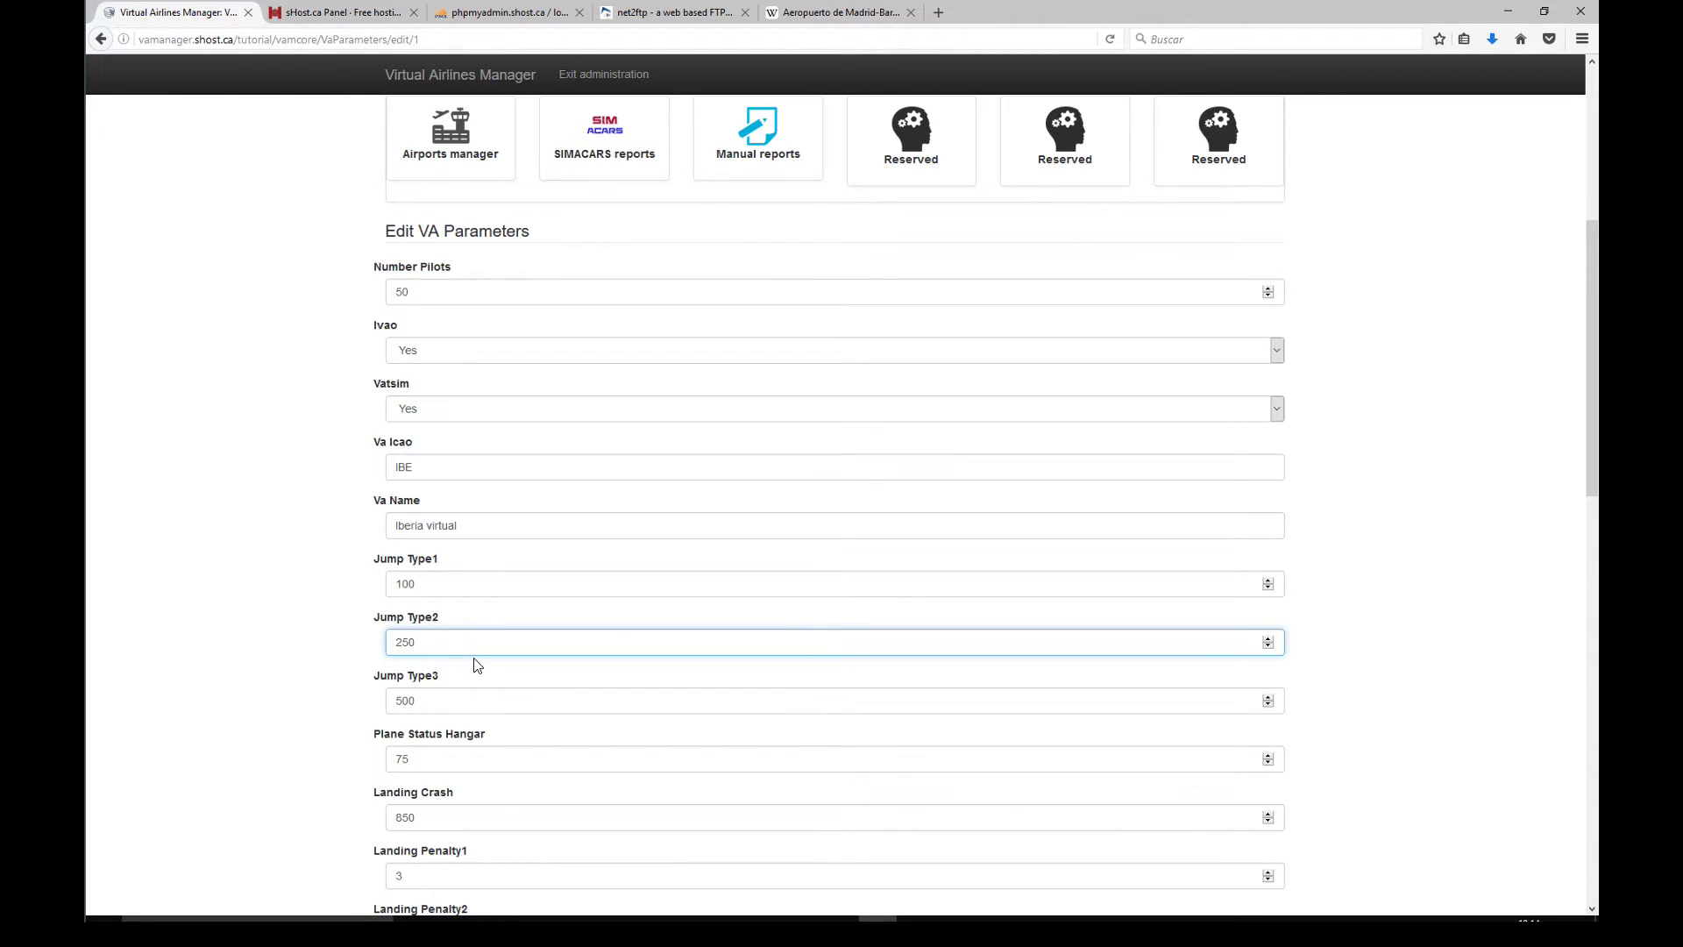
left_click_drag(454, 701, 359, 706)
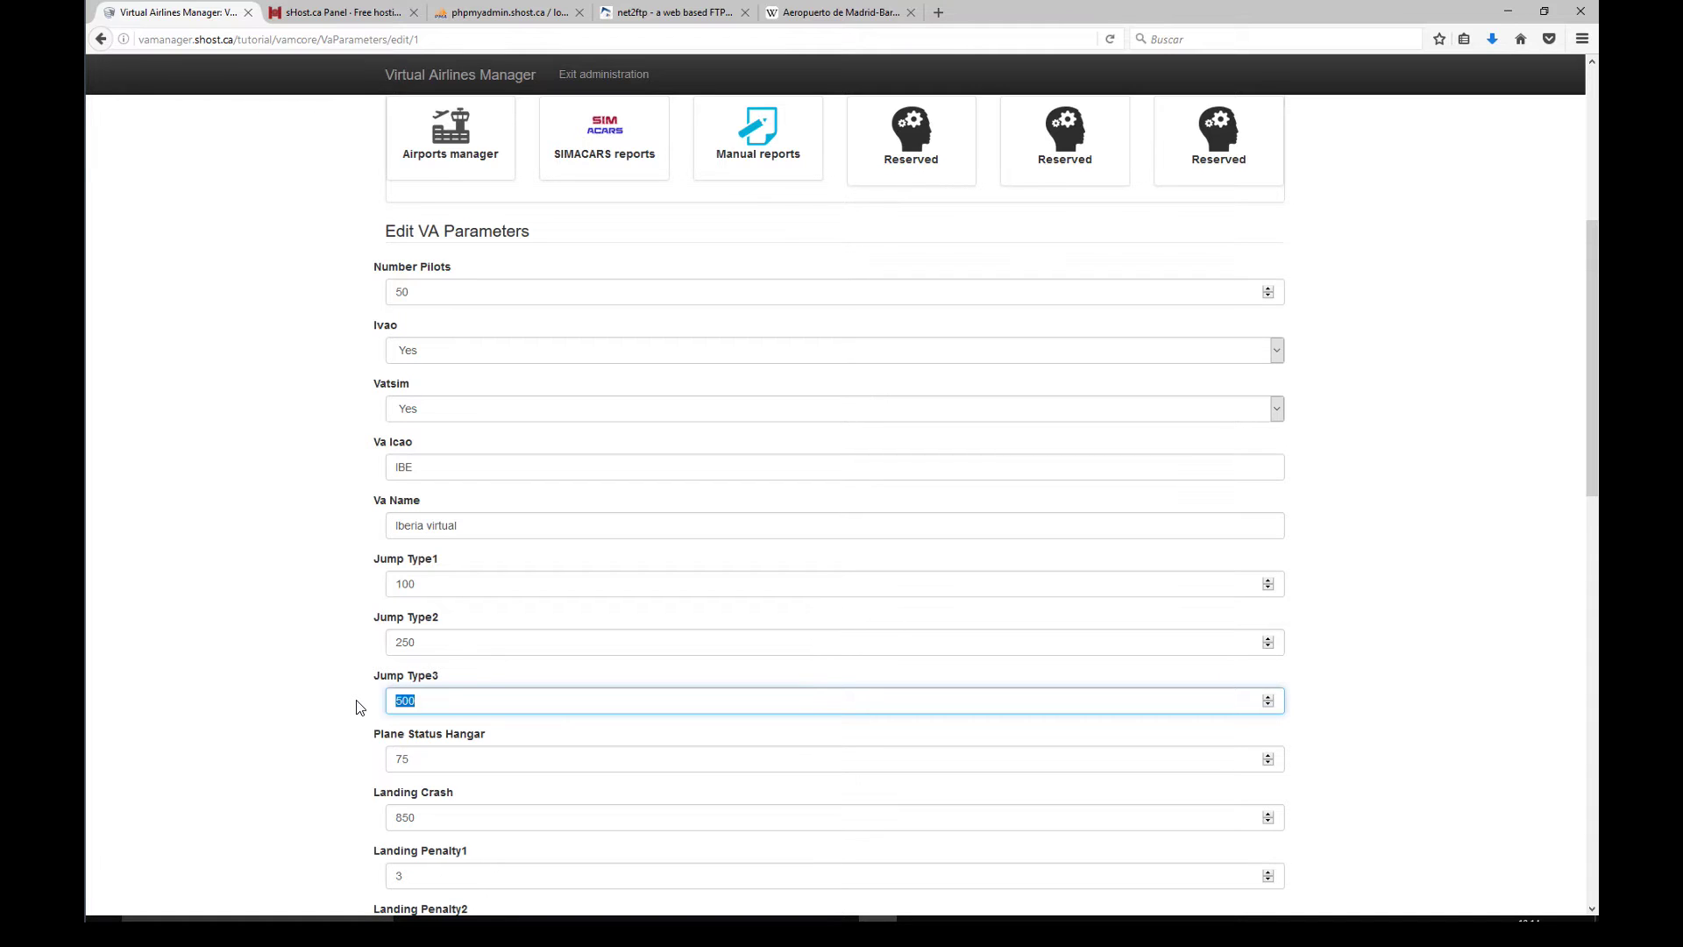
left_click(357, 707)
scroll(357, 707, "down", 2)
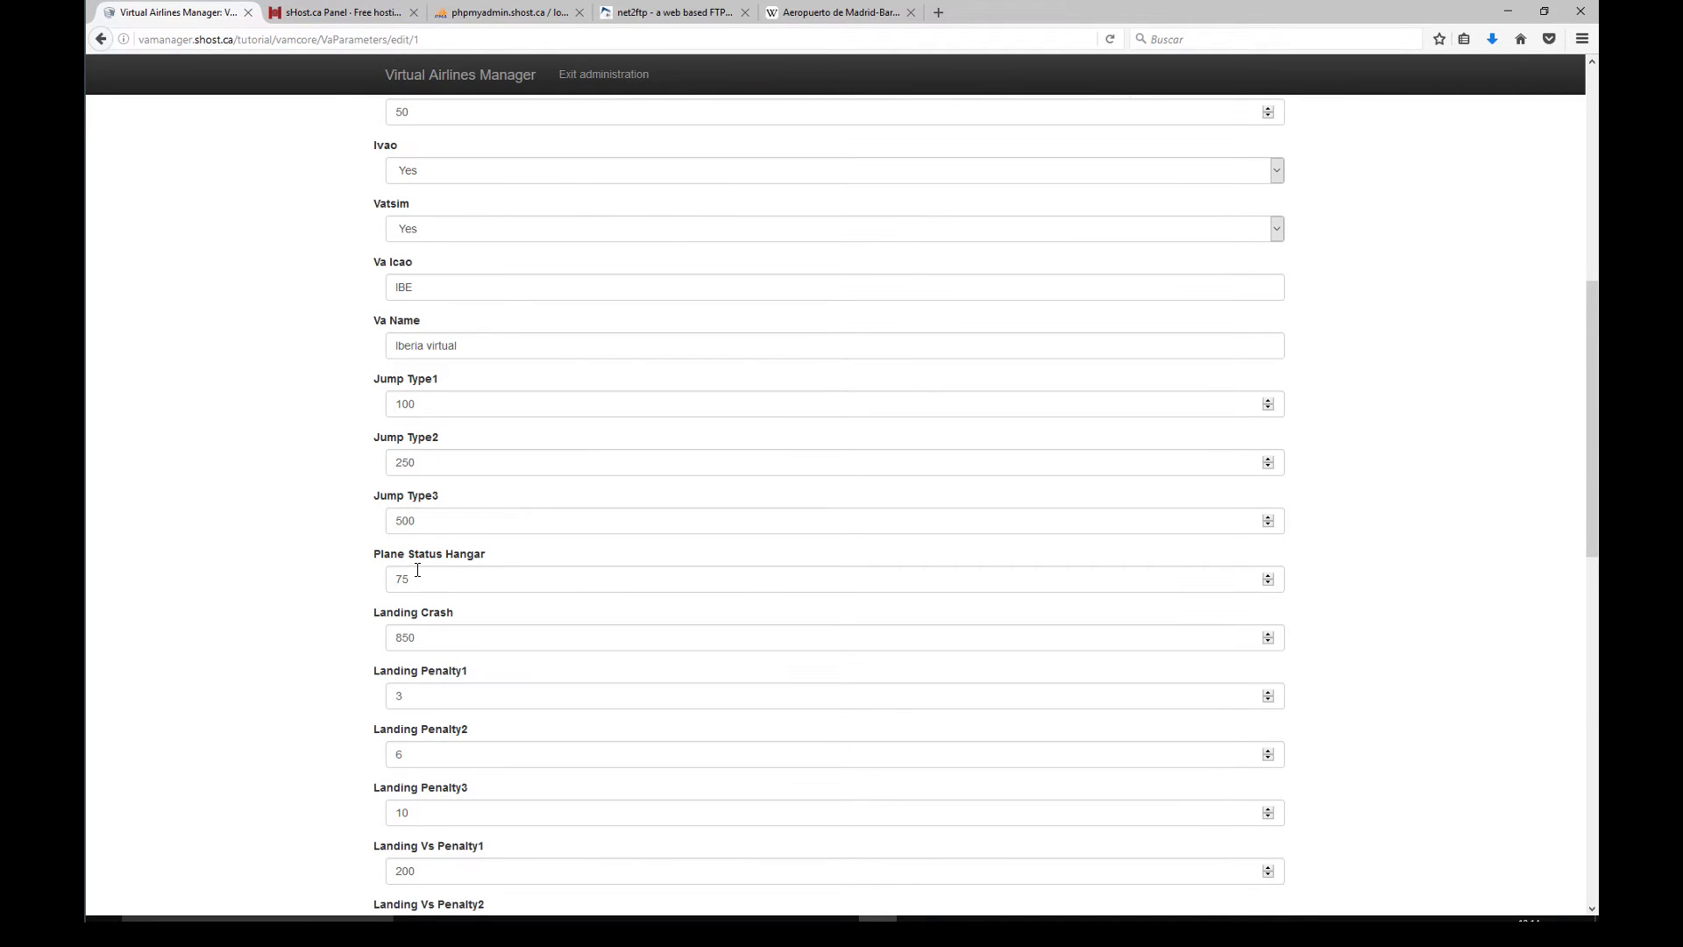
scroll(333, 593, "down", 1)
left_click_drag(433, 487, 384, 485)
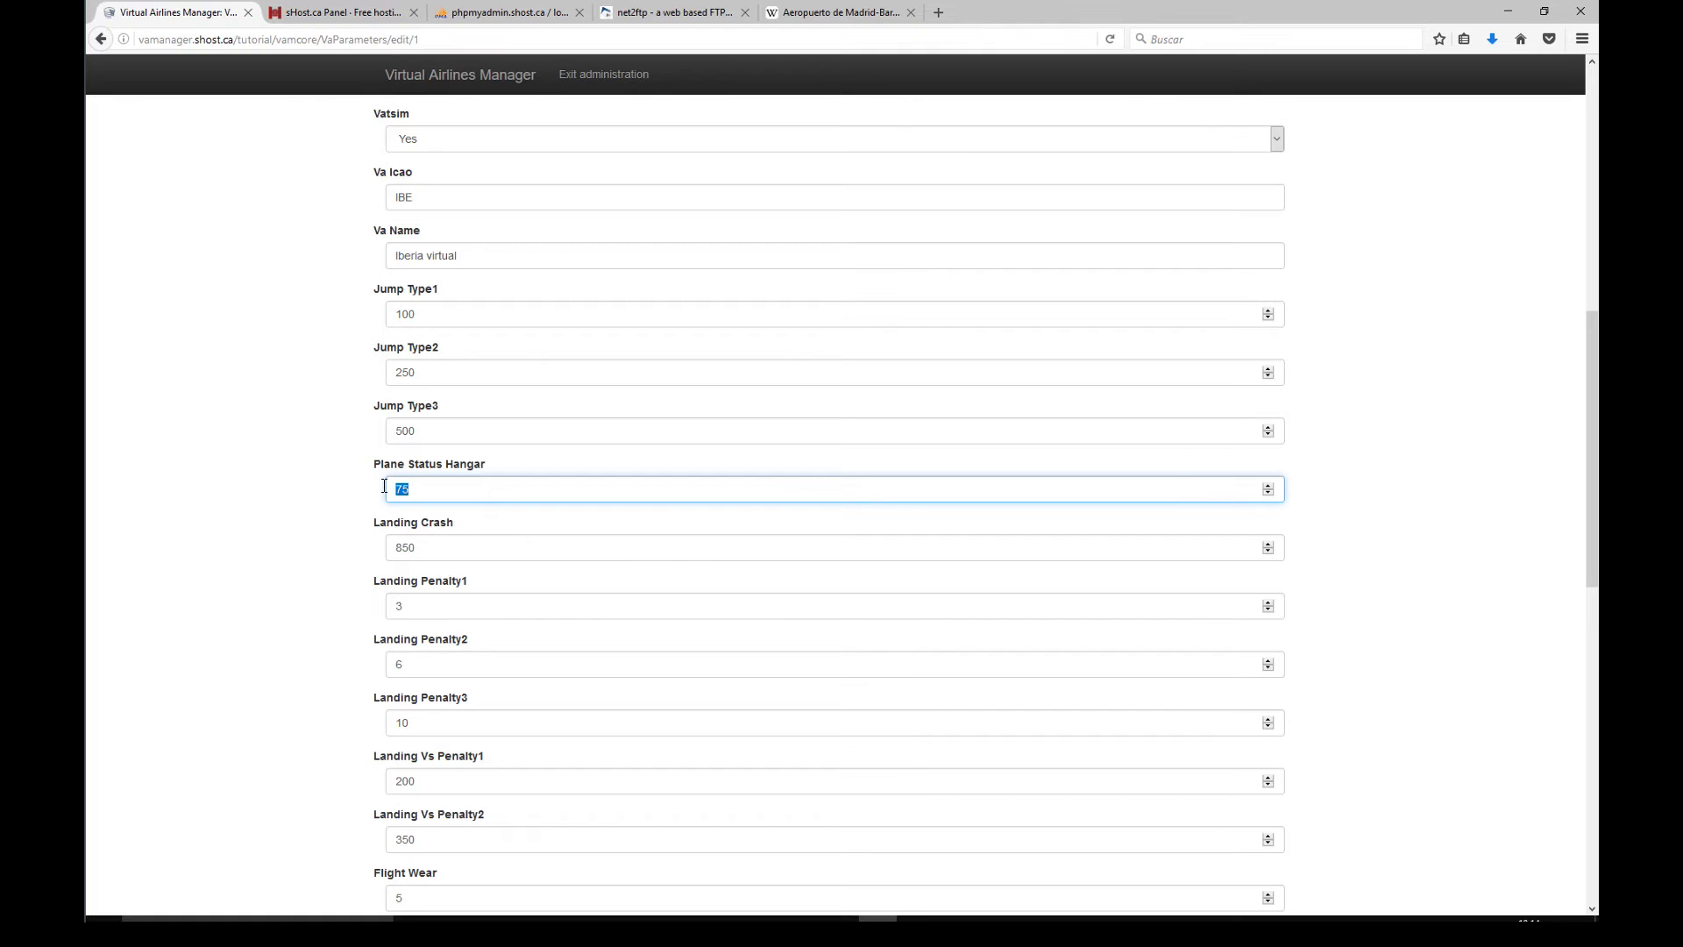
left_click(419, 489)
left_click_drag(421, 487, 363, 495)
left_click(331, 510)
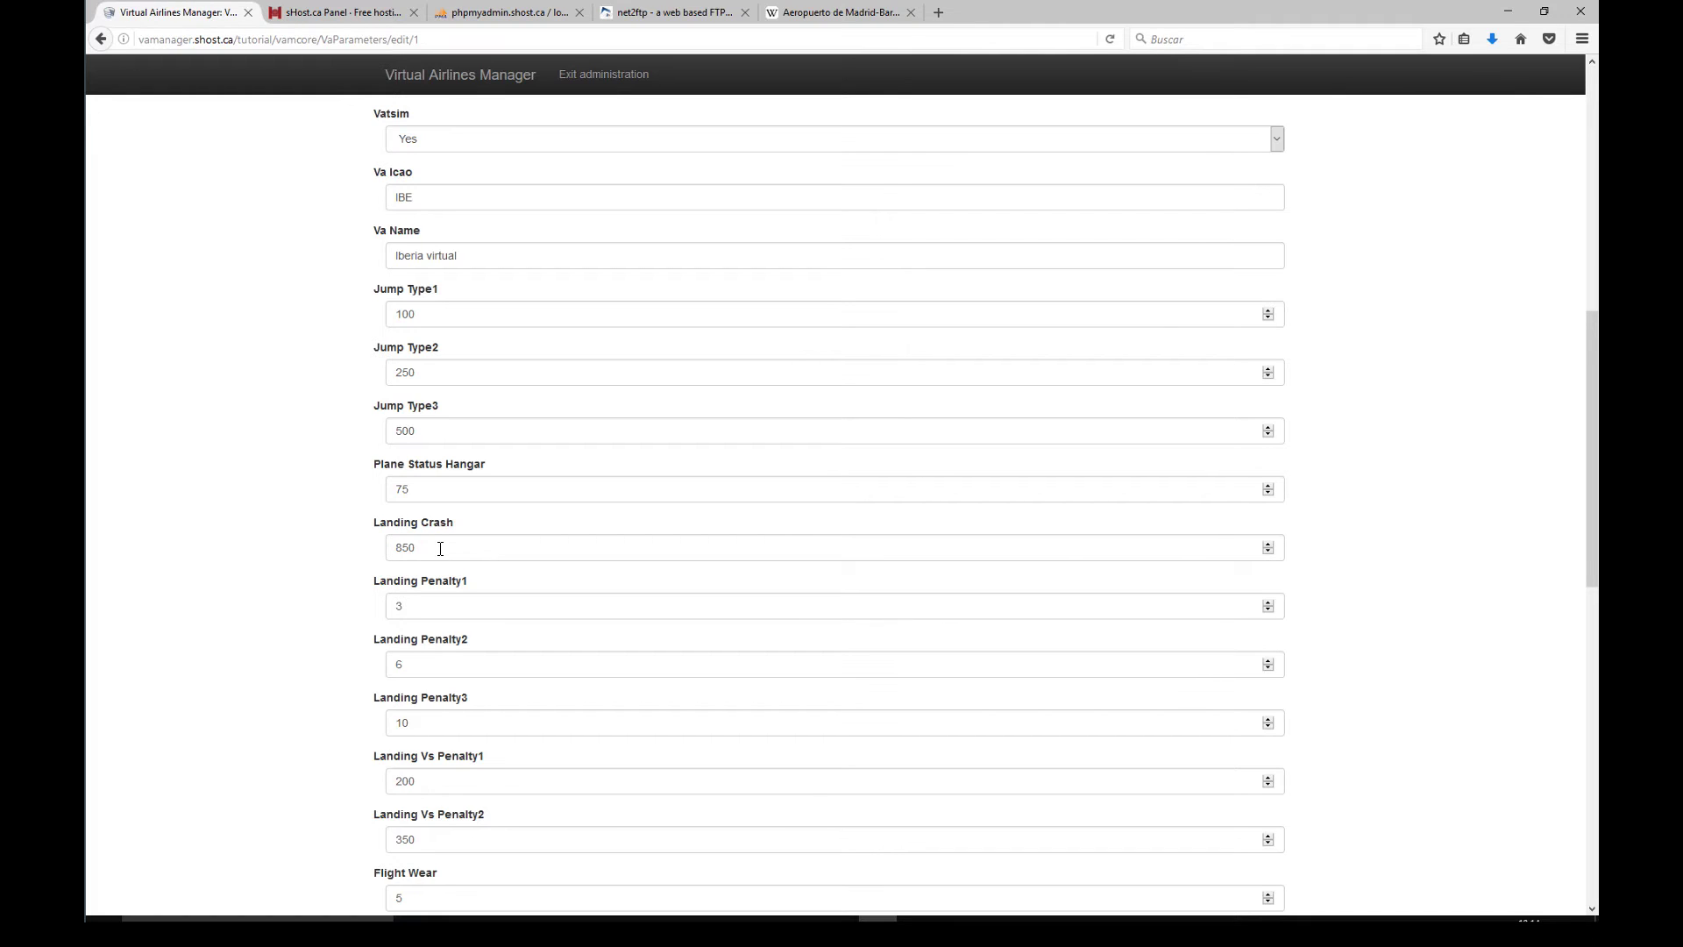
left_click_drag(440, 549, 384, 547)
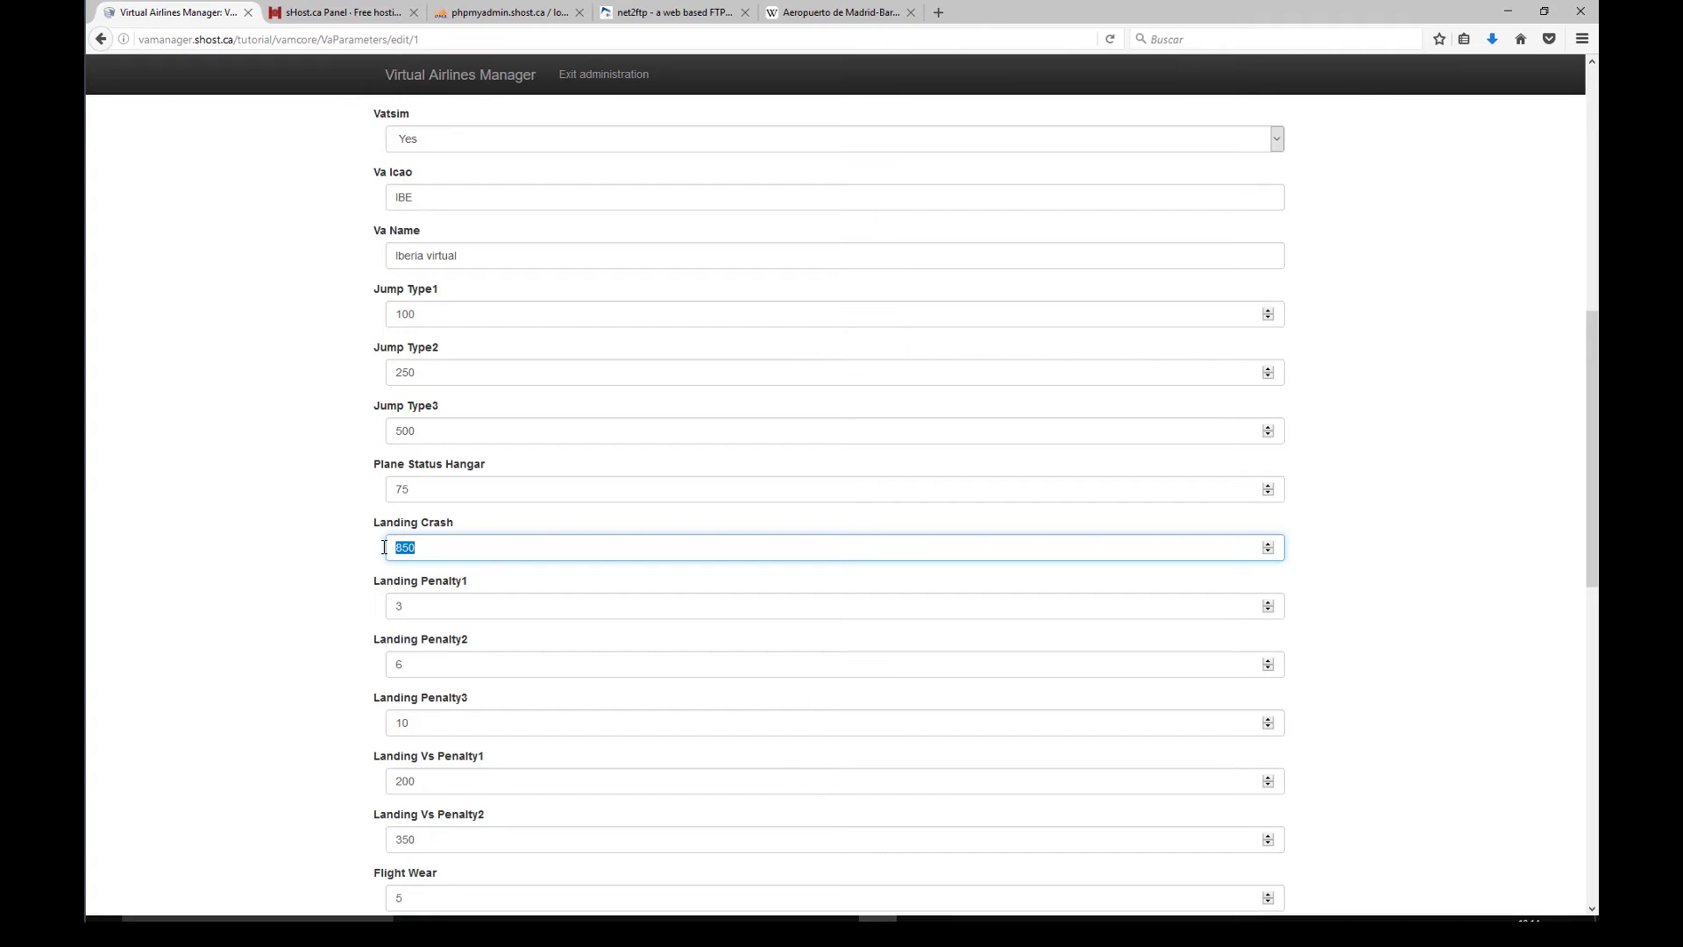
scroll(377, 550, "down", 2)
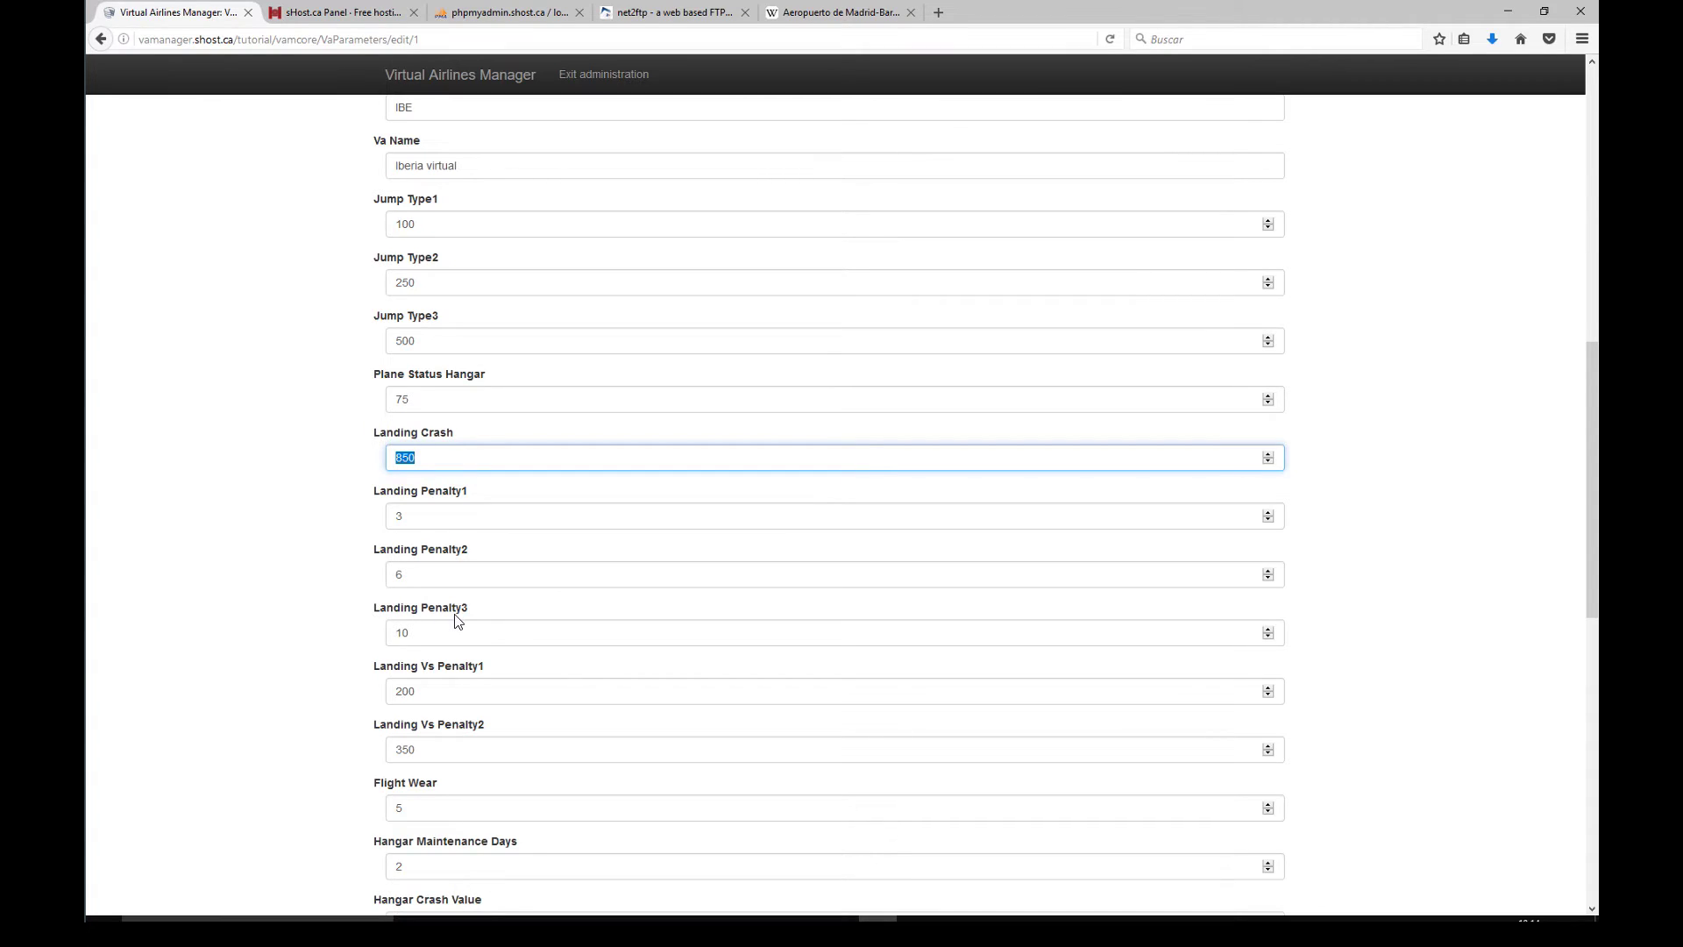
left_click(338, 564)
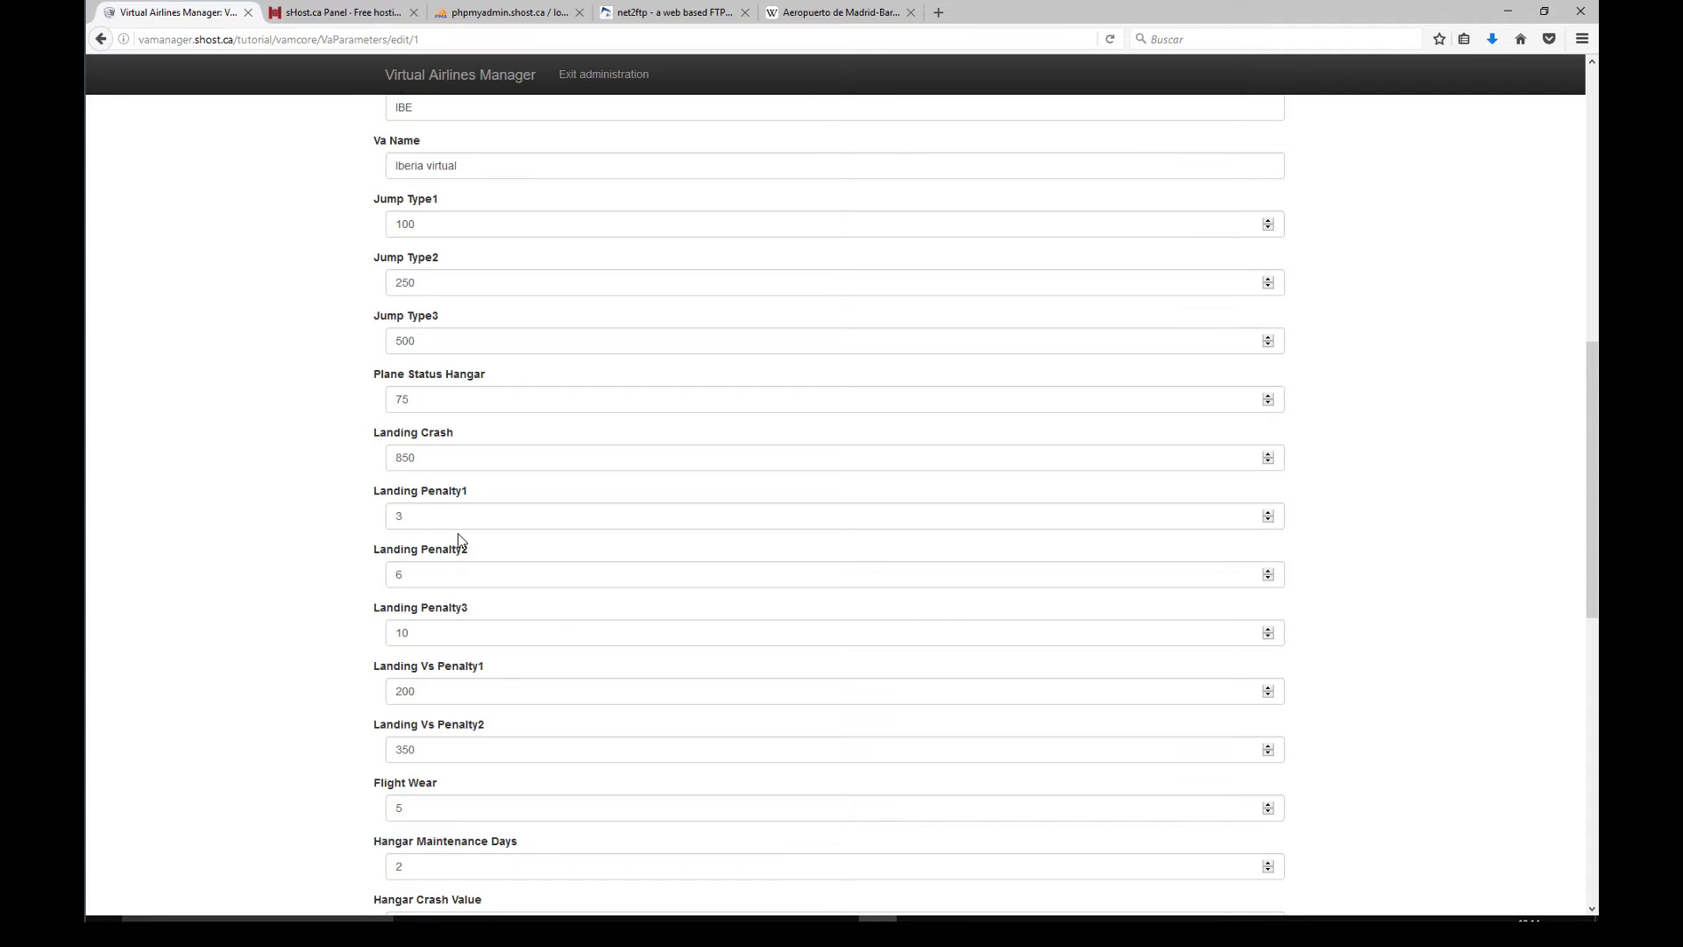
Step: Compare Landing Penalty1 to Landing Penalty3 with the Landing Vs Penalty1 and Landing Vs Penalty2 thresholds
left_click_drag(425, 517, 388, 520)
left_click_drag(421, 575, 398, 575)
left_click_drag(425, 632, 390, 632)
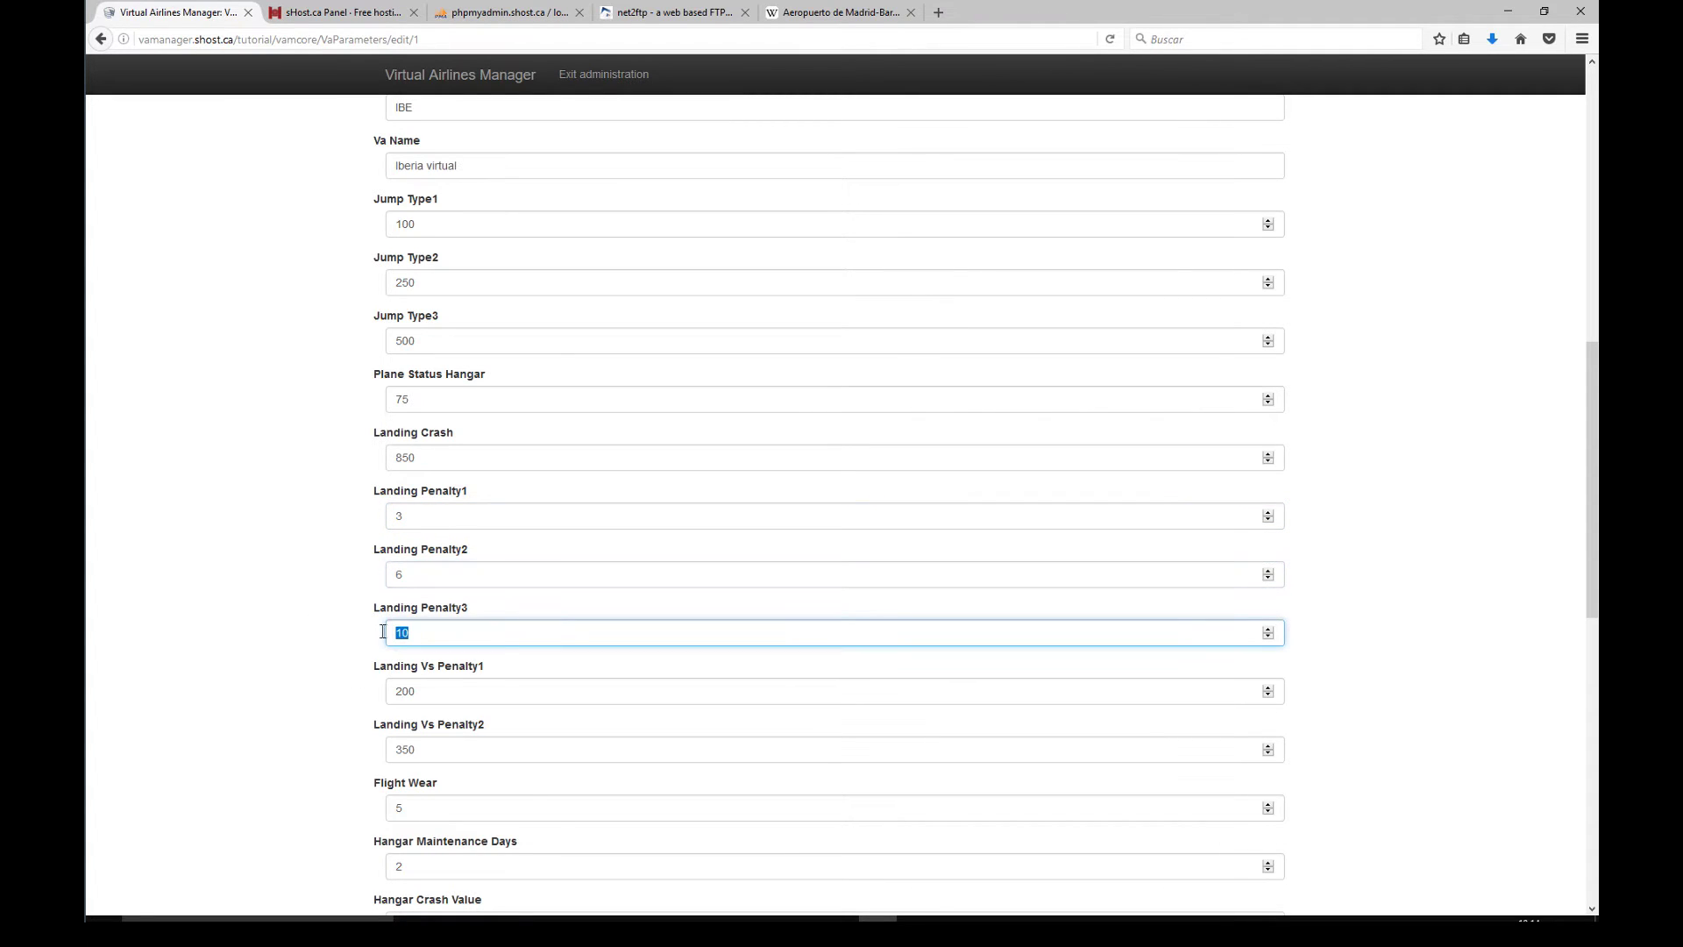
scroll(325, 649, "down", 2)
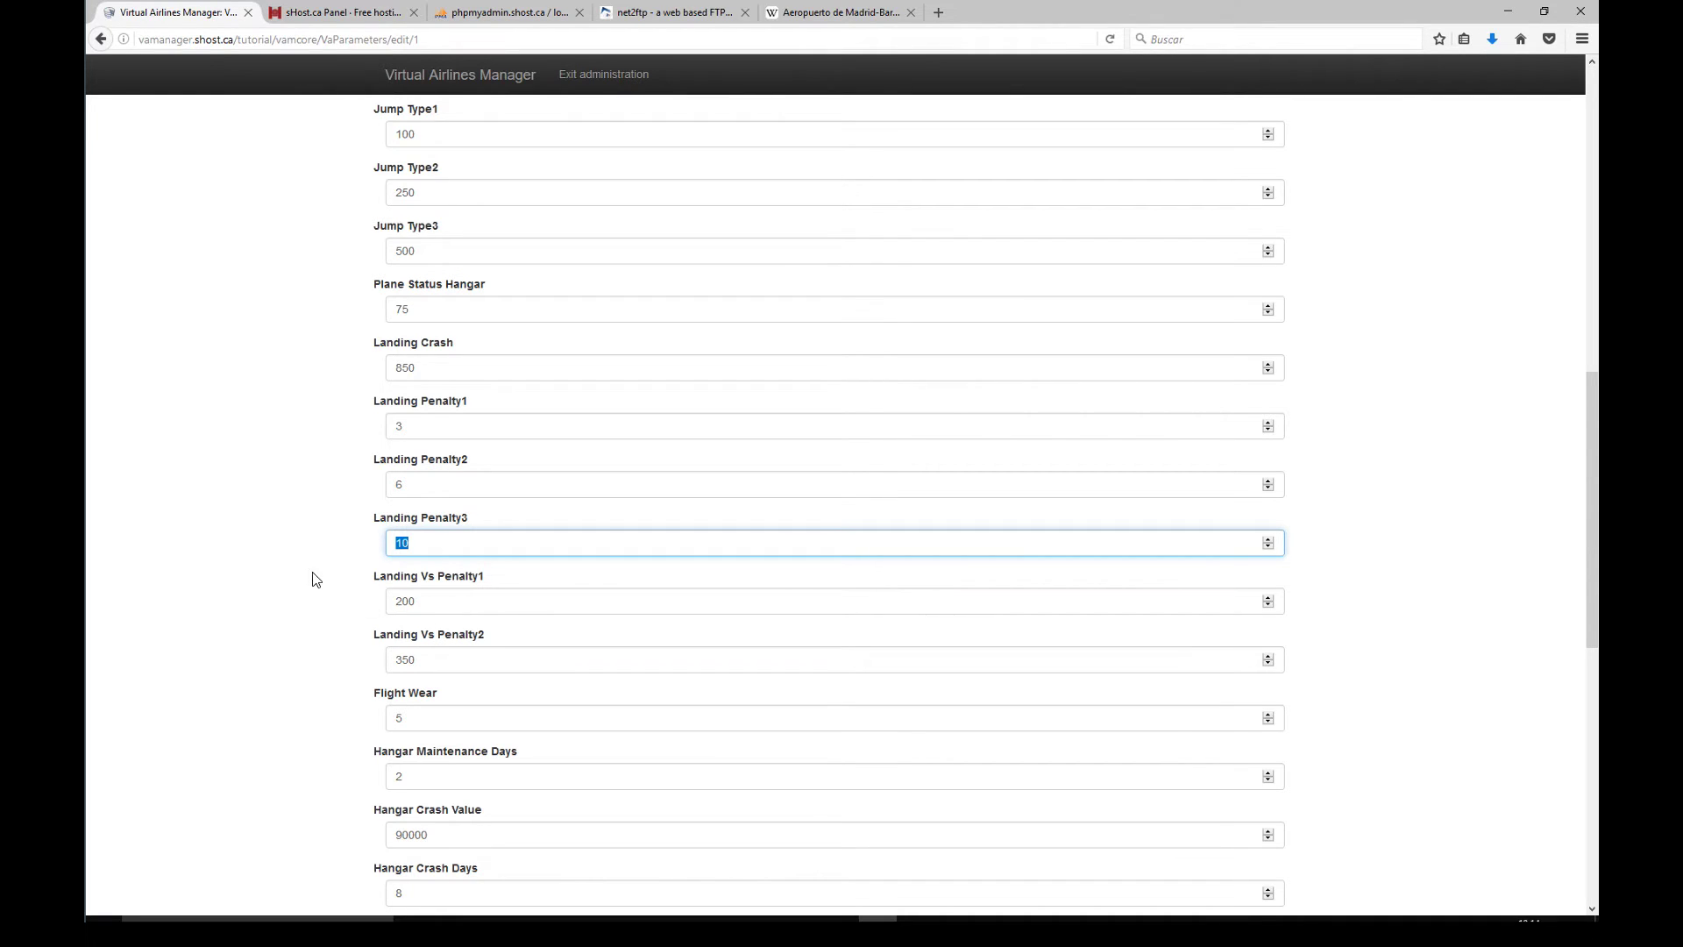
left_click(312, 612)
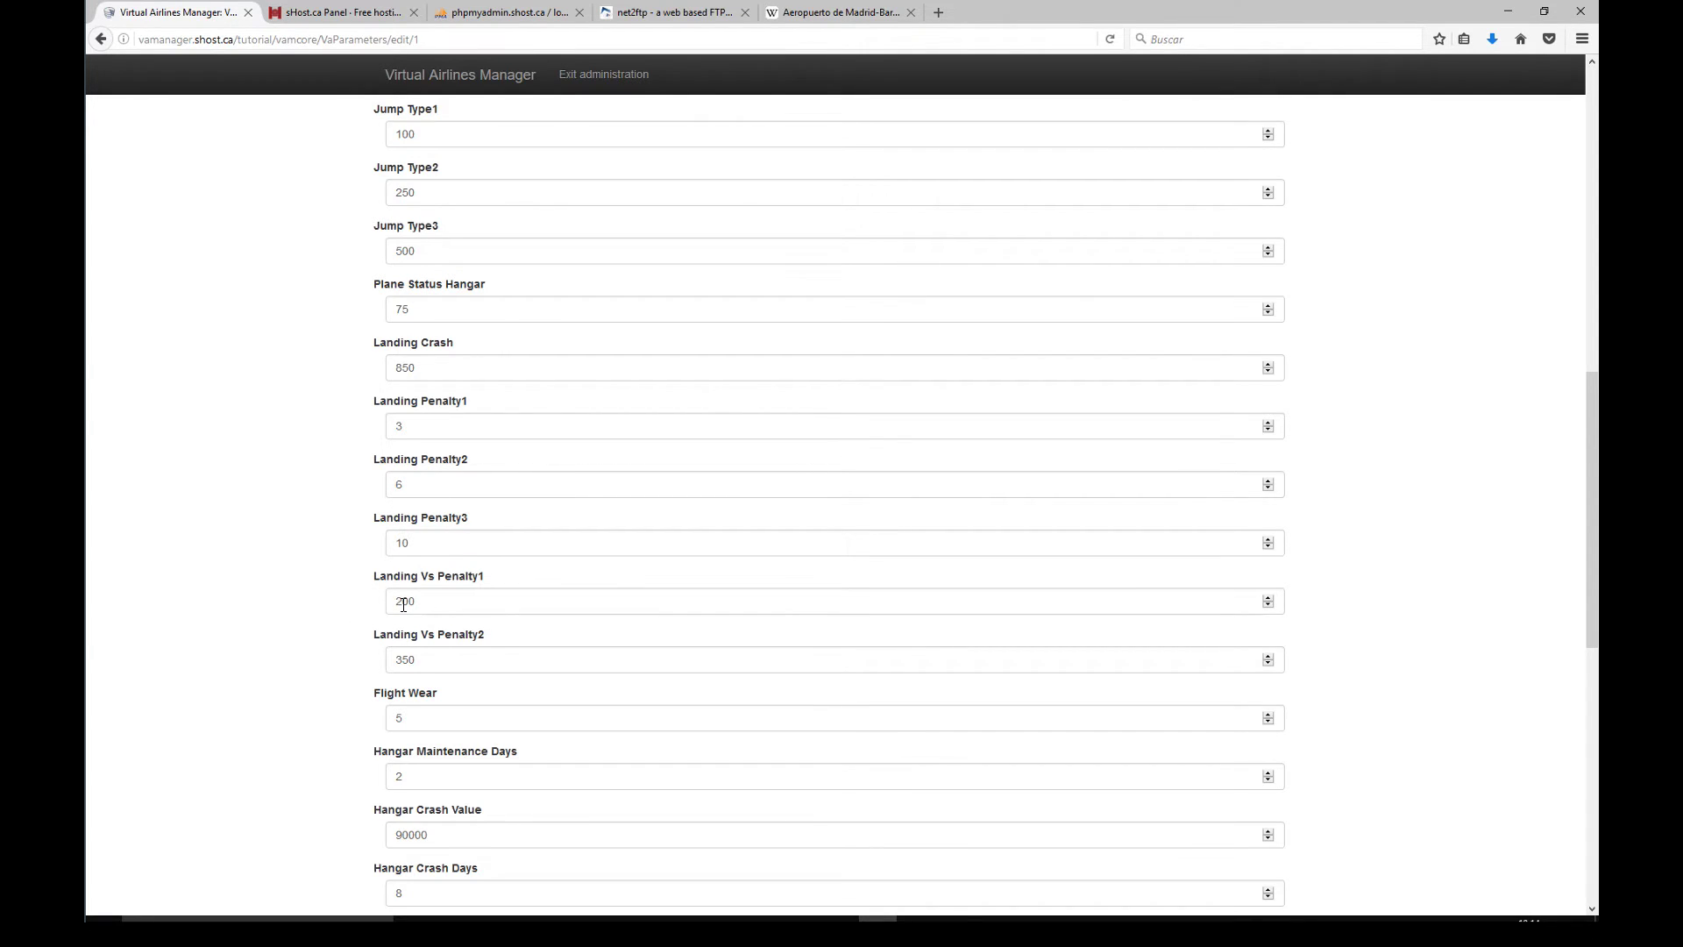
left_click_drag(487, 578, 448, 581)
left_click(463, 405)
left_click(463, 405)
left_click_drag(471, 405, 399, 428)
left_click(396, 428)
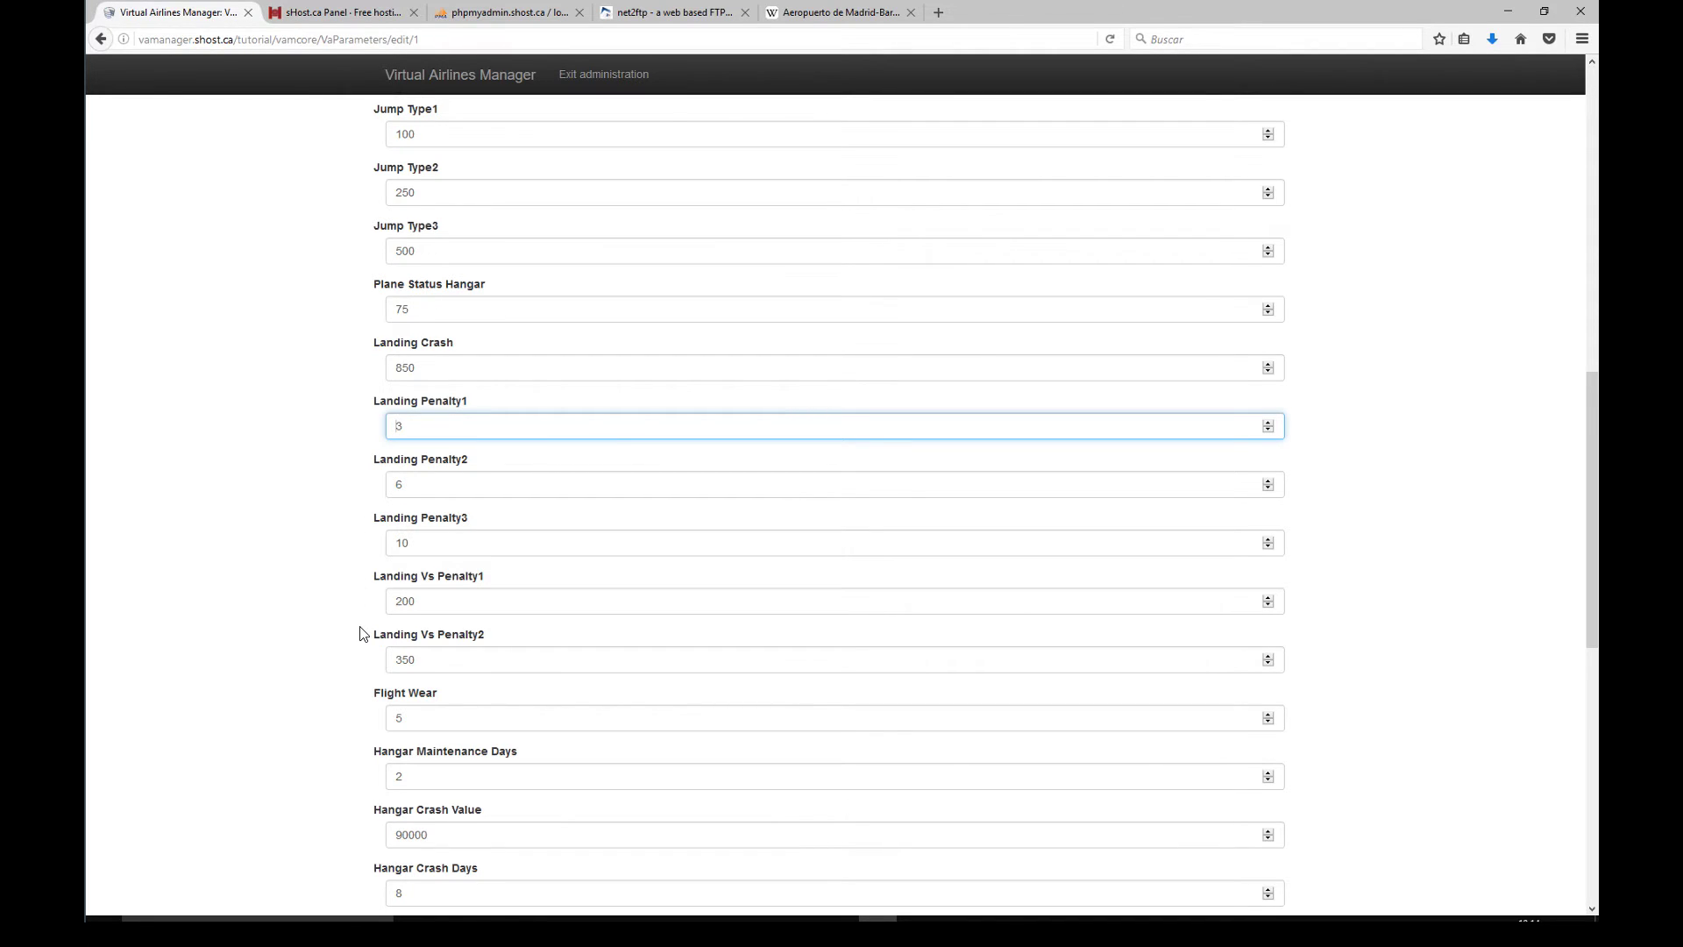
double_click(405, 601)
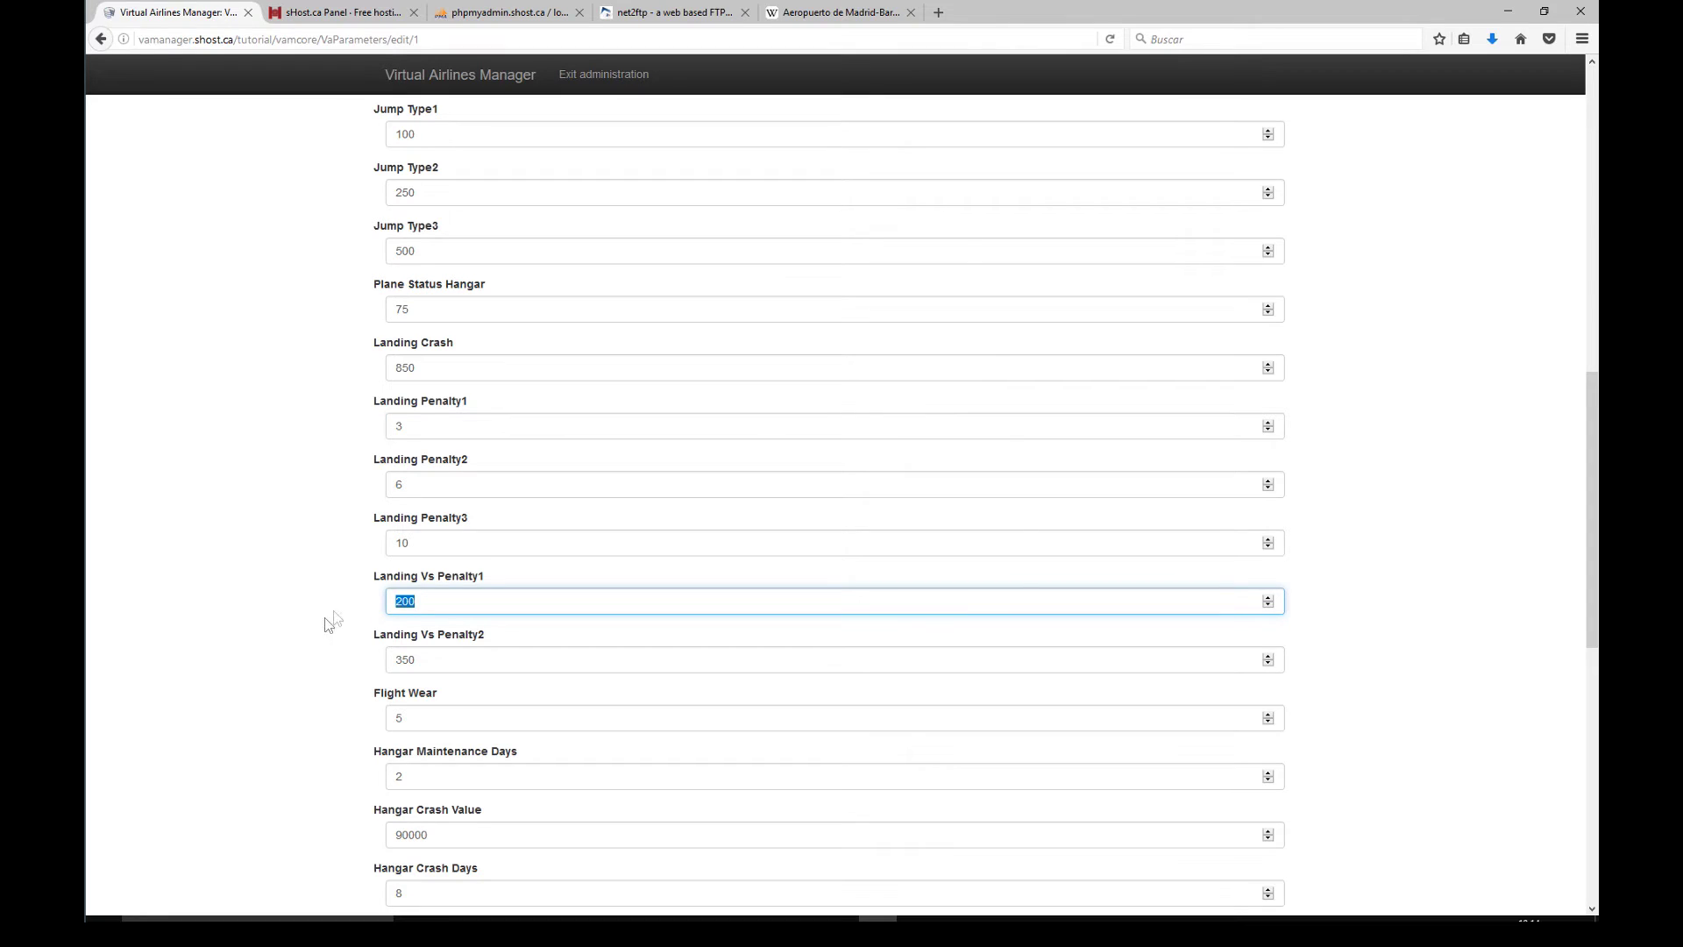
double_click(464, 635)
double_click(407, 659)
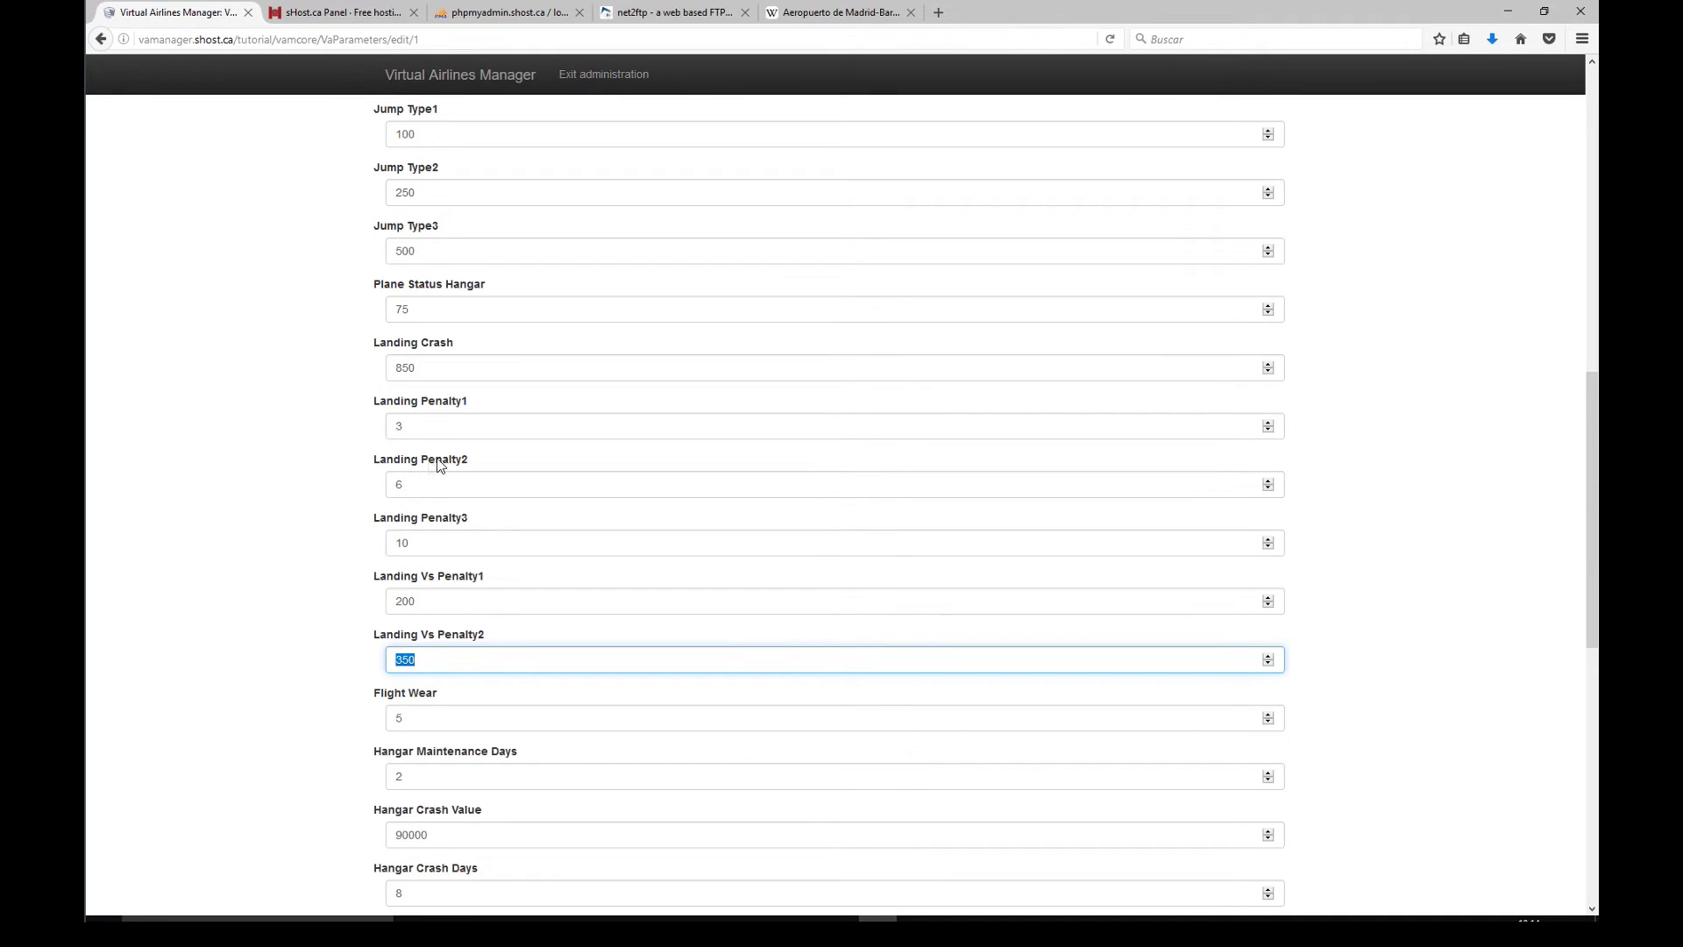
left_click_drag(470, 460, 428, 455)
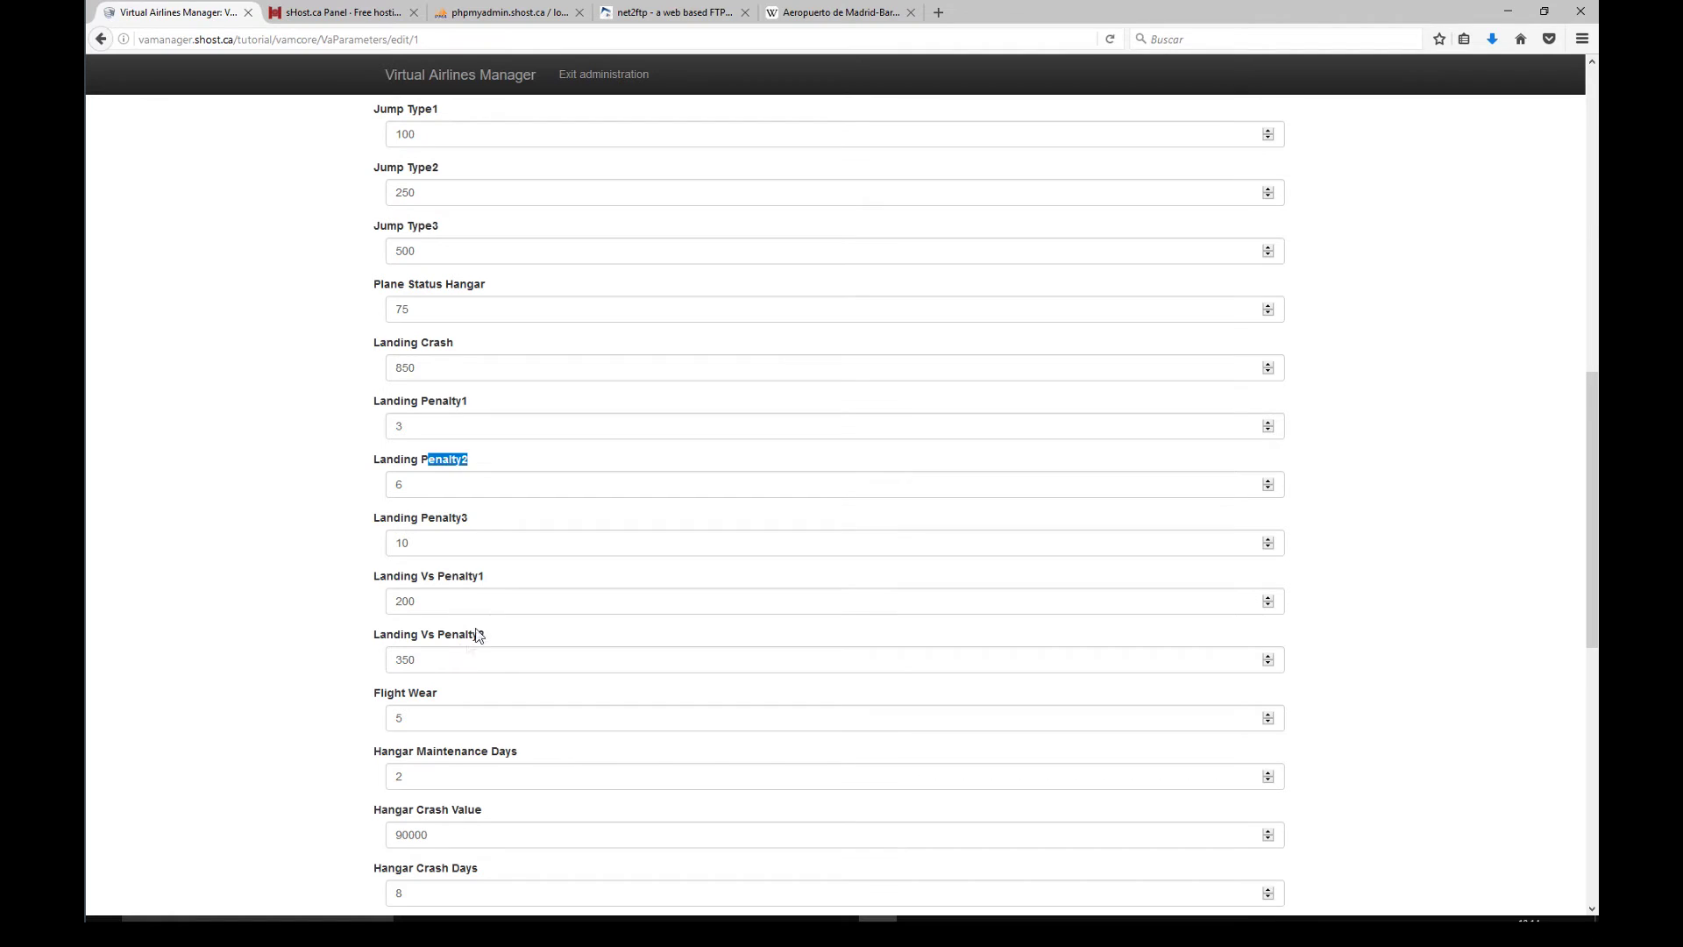
left_click_drag(426, 656, 368, 654)
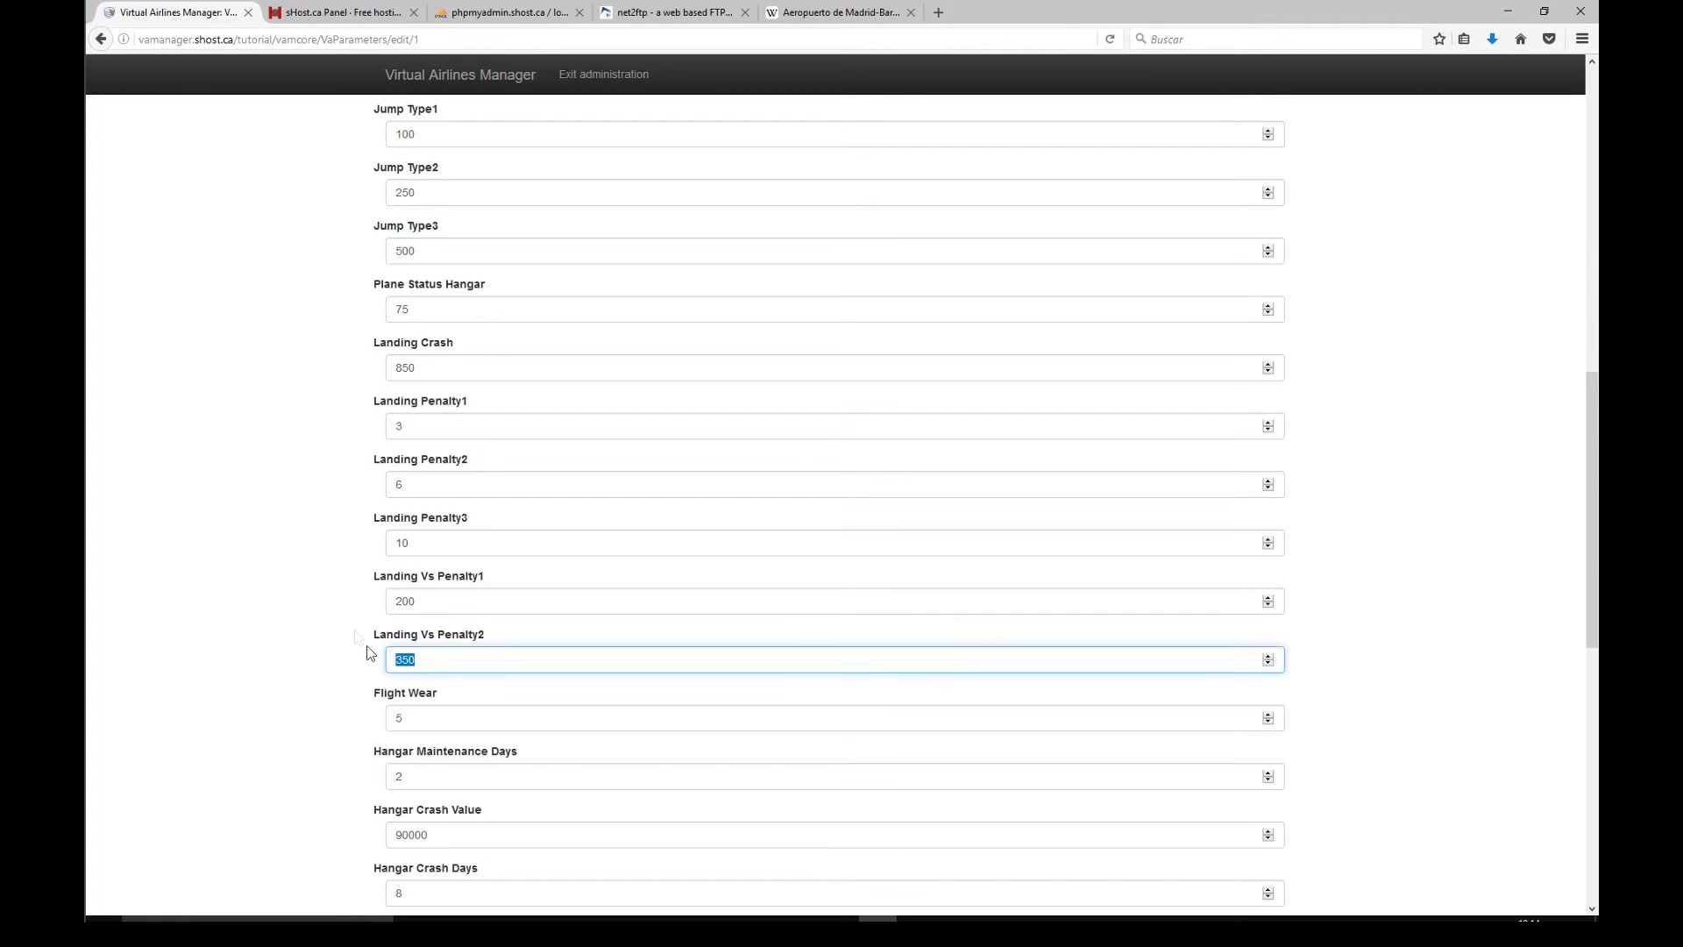
left_click_drag(412, 543, 348, 555)
left_click_drag(467, 522, 333, 568)
left_click(333, 568)
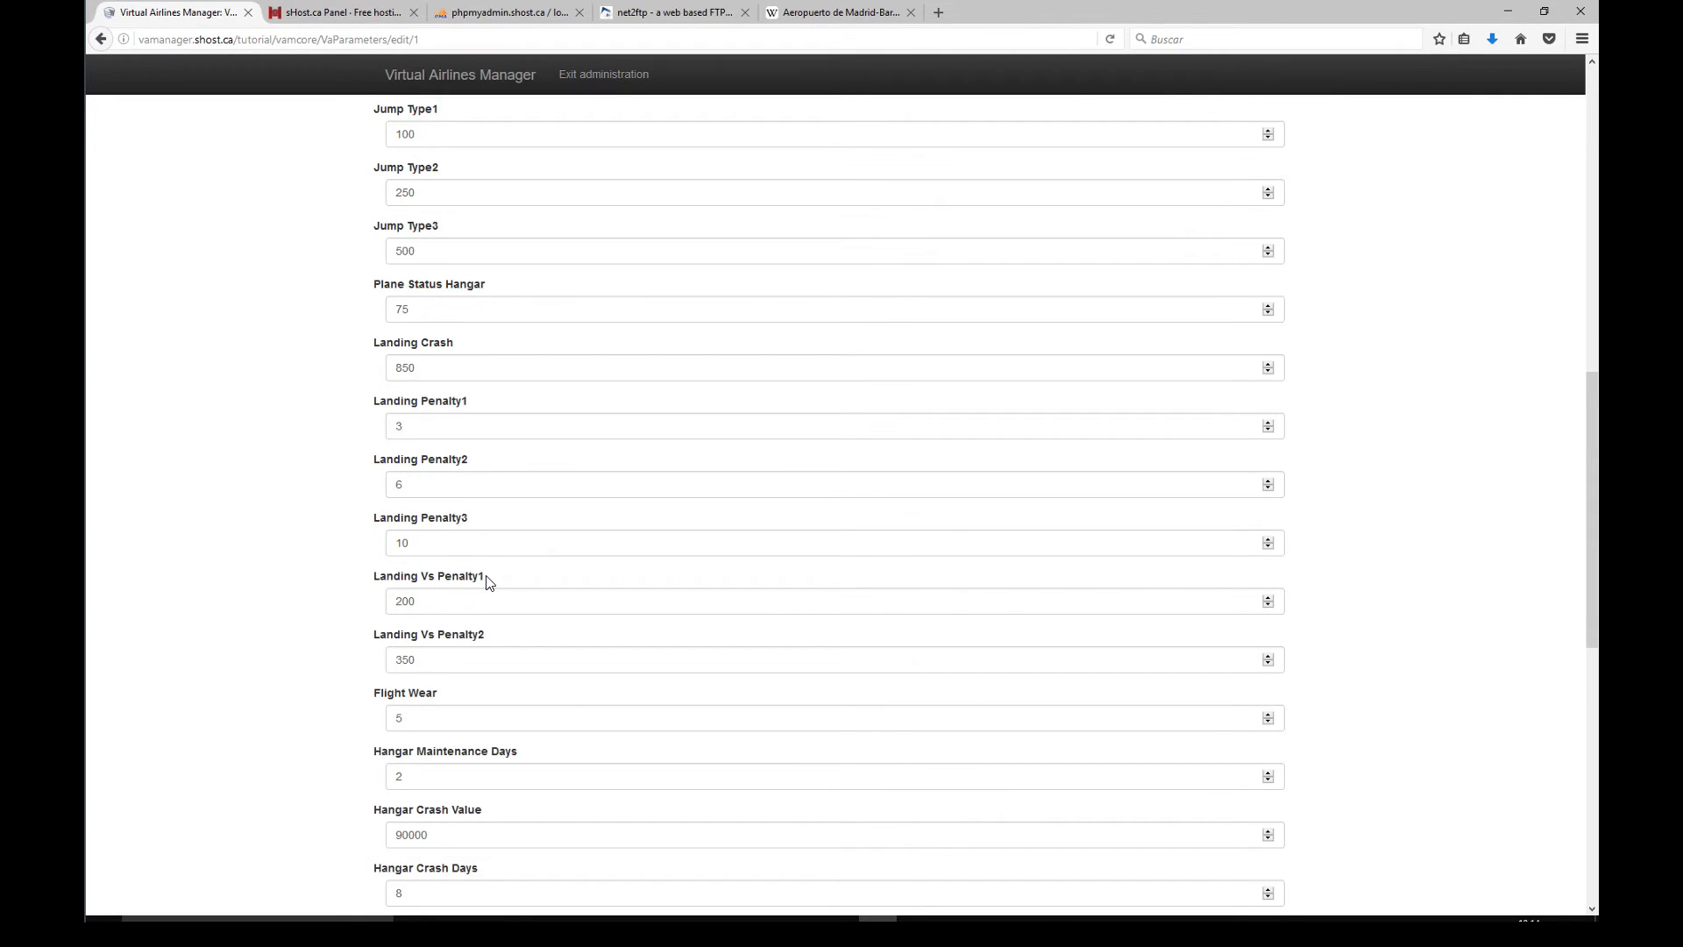
left_click_drag(487, 579, 420, 599)
left_click_drag(428, 425, 350, 438)
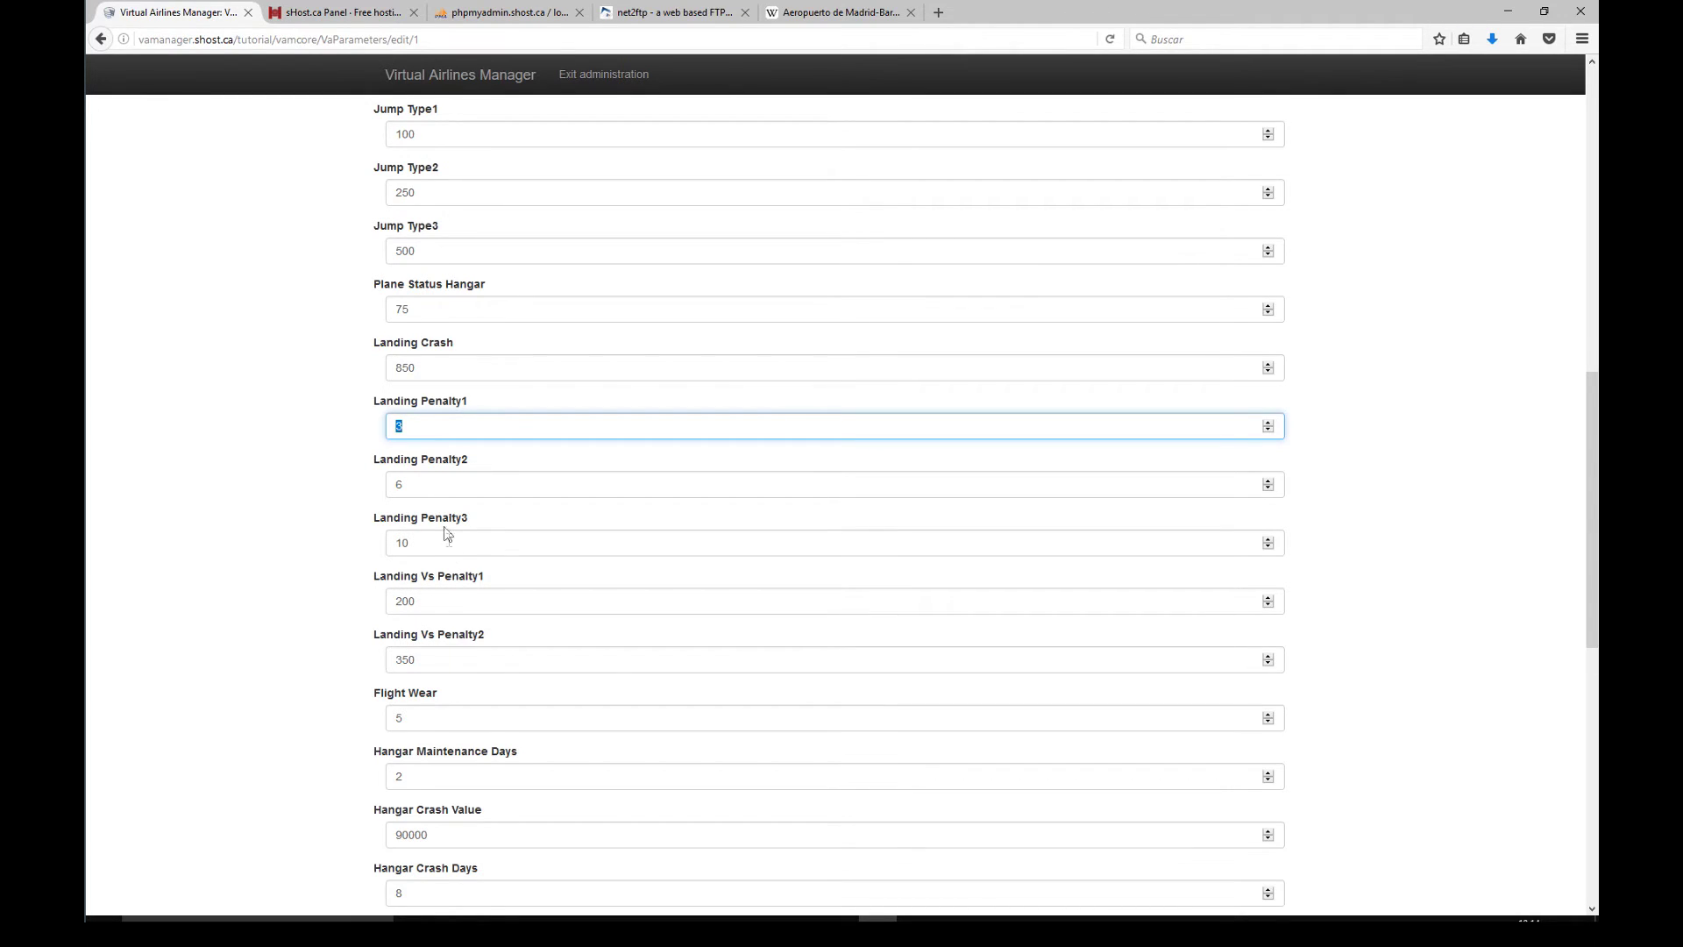
double_click(421, 481)
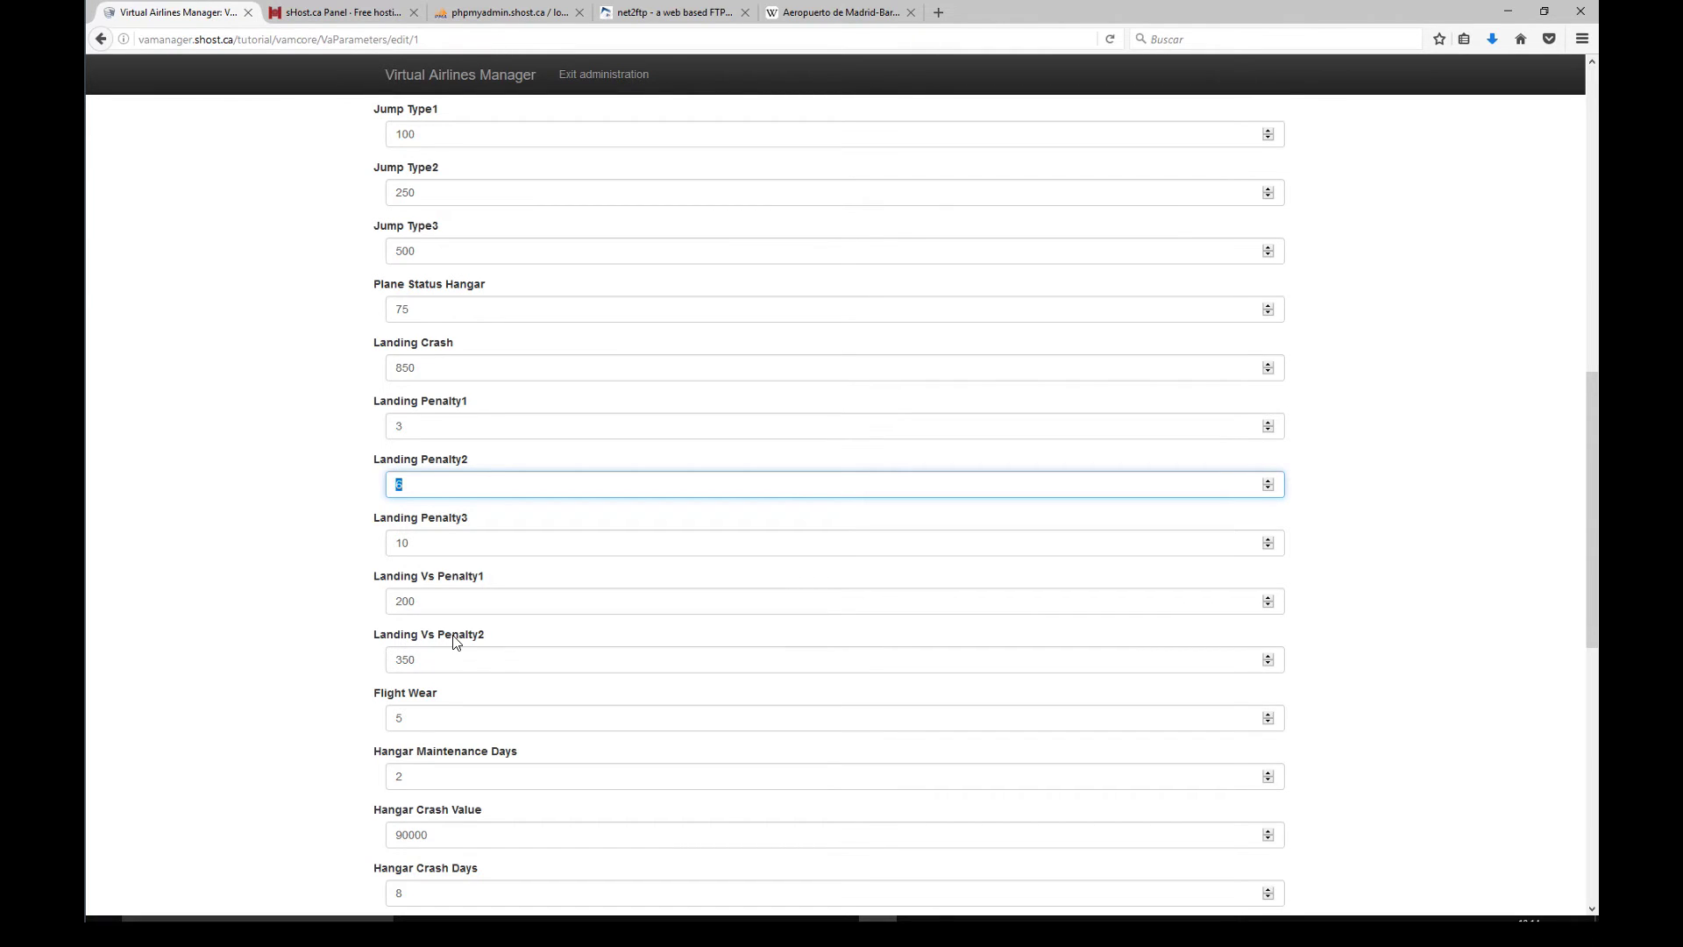
double_click(415, 539)
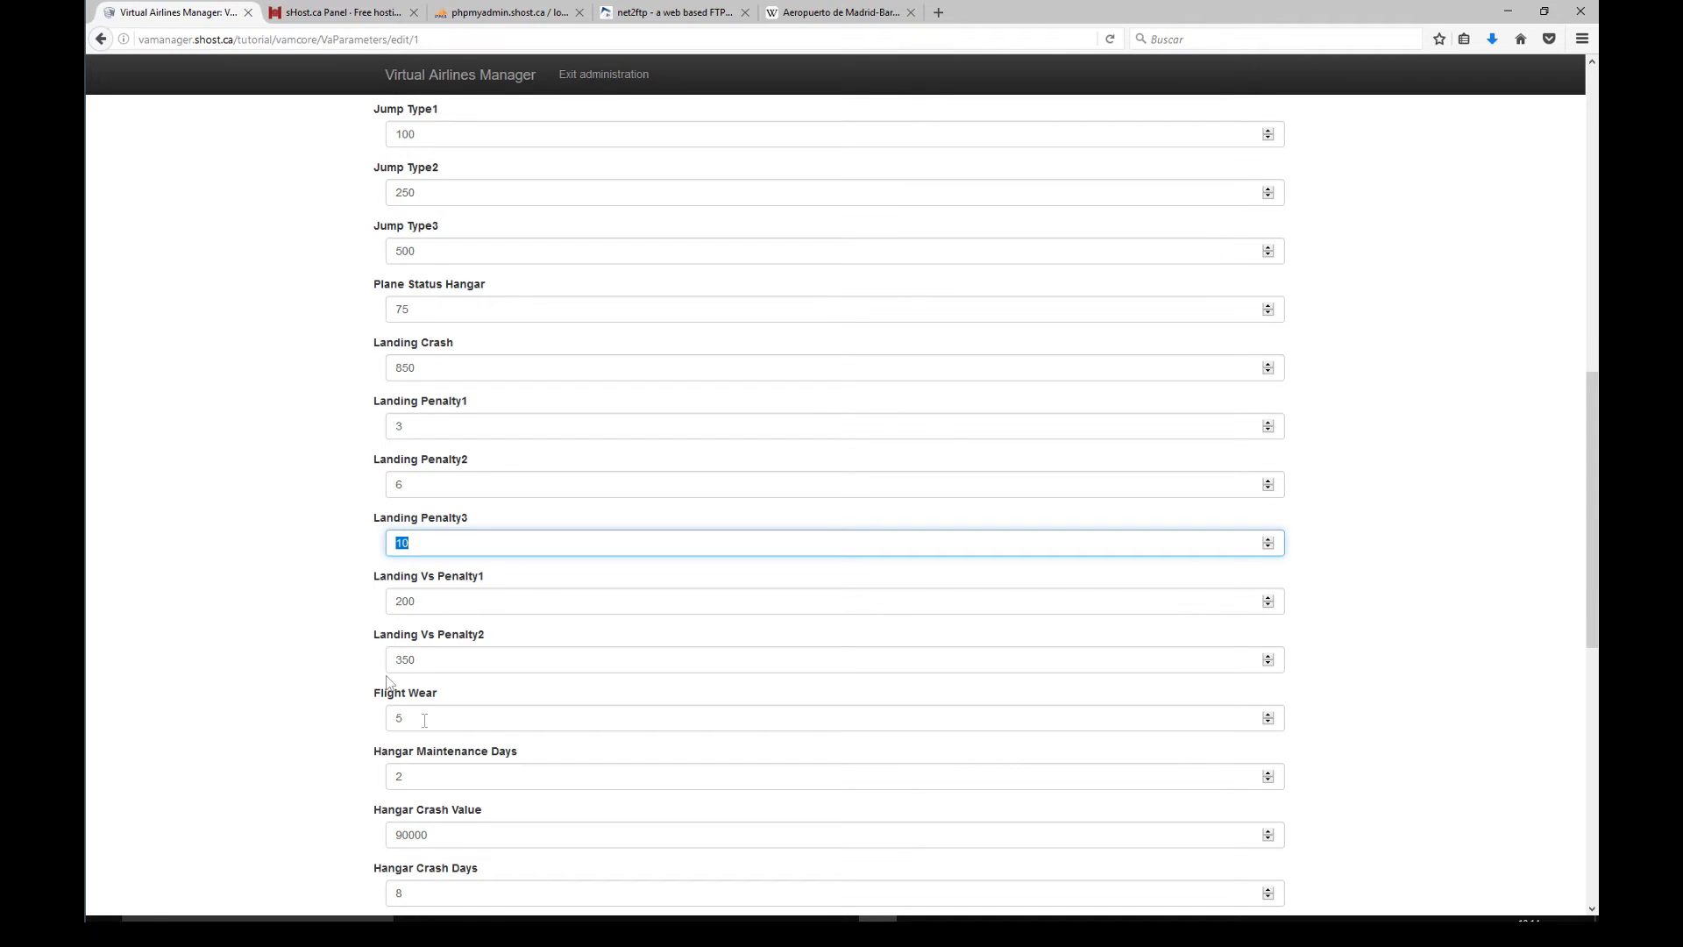
Step: Examine the Flight Wear setting and the hangar parameters that follow it
left_click_drag(440, 692, 370, 694)
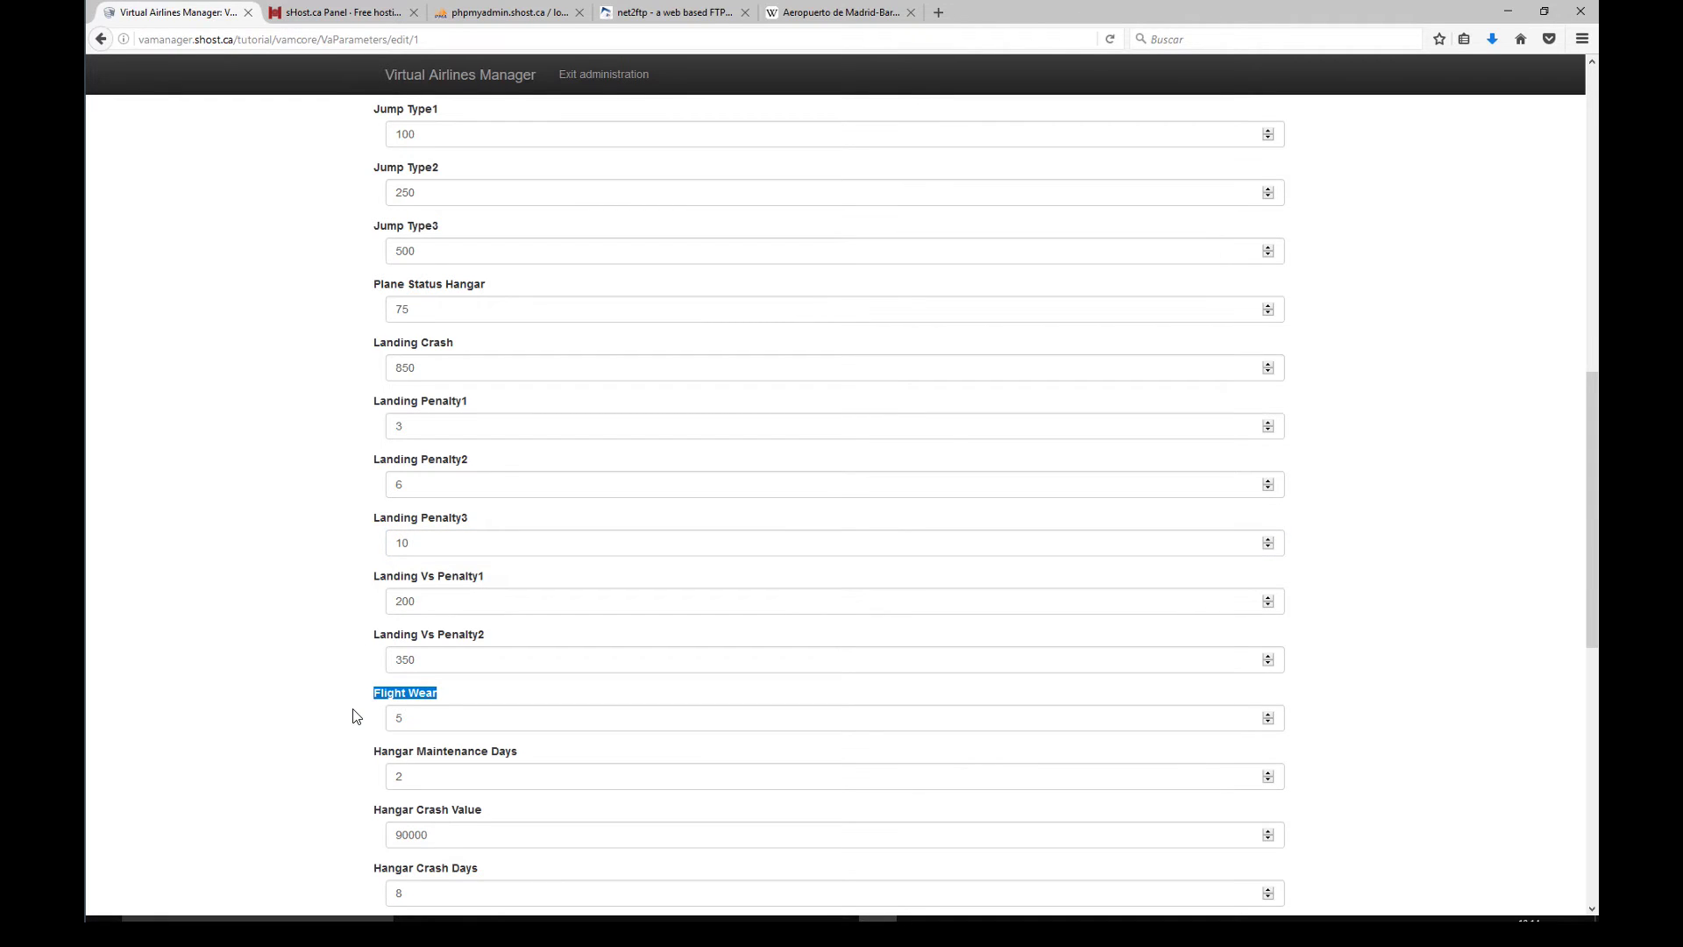
left_click(355, 716)
double_click(405, 720)
left_click_drag(420, 719, 313, 722)
left_click(315, 728)
scroll(359, 680, "down", 3)
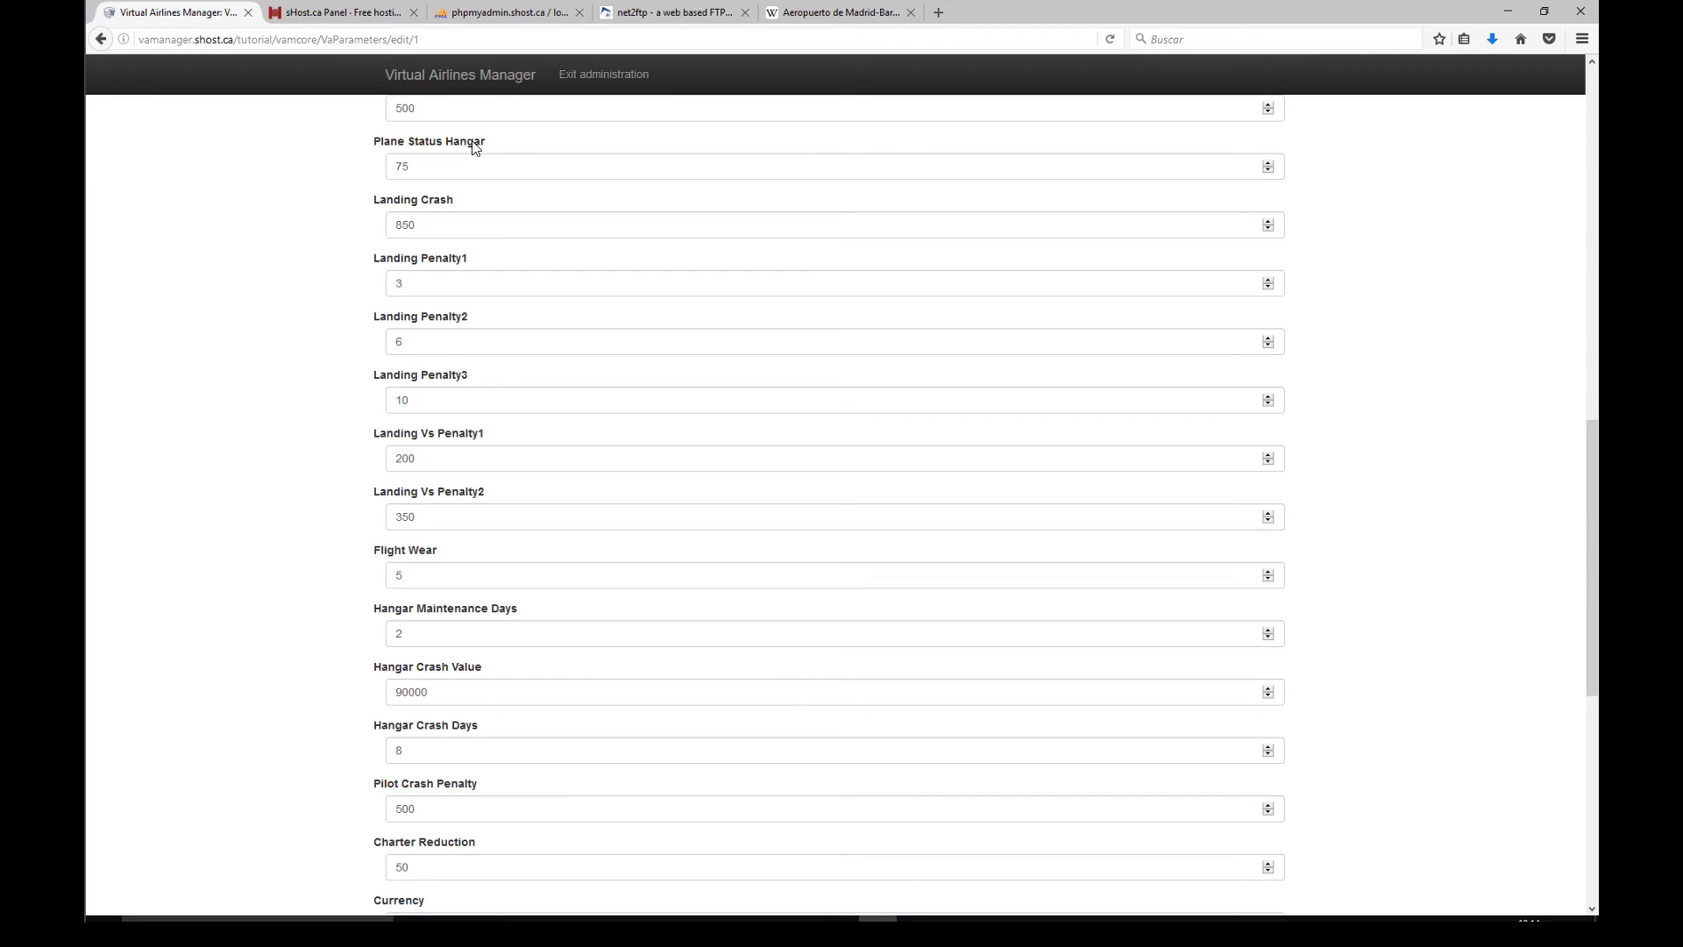
Step: Examine the Hangar Maintenance Days and Hangar Crash Value settings alongside the Landing Crash threshold
double_click(400, 629)
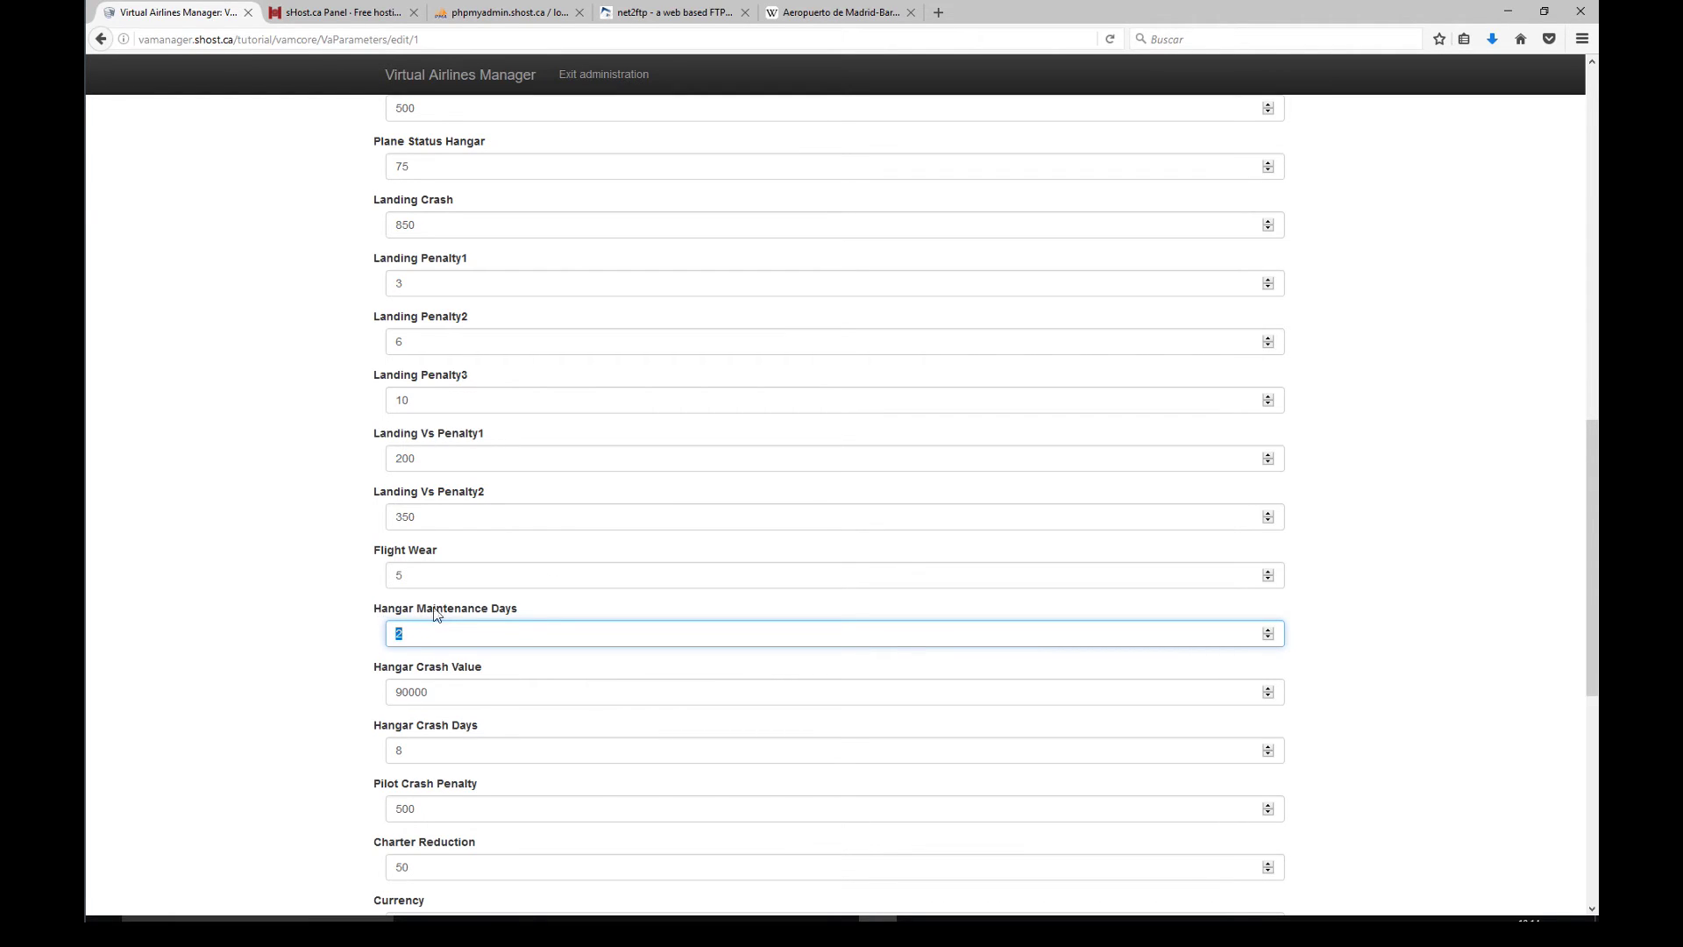
left_click(475, 636)
double_click(403, 226)
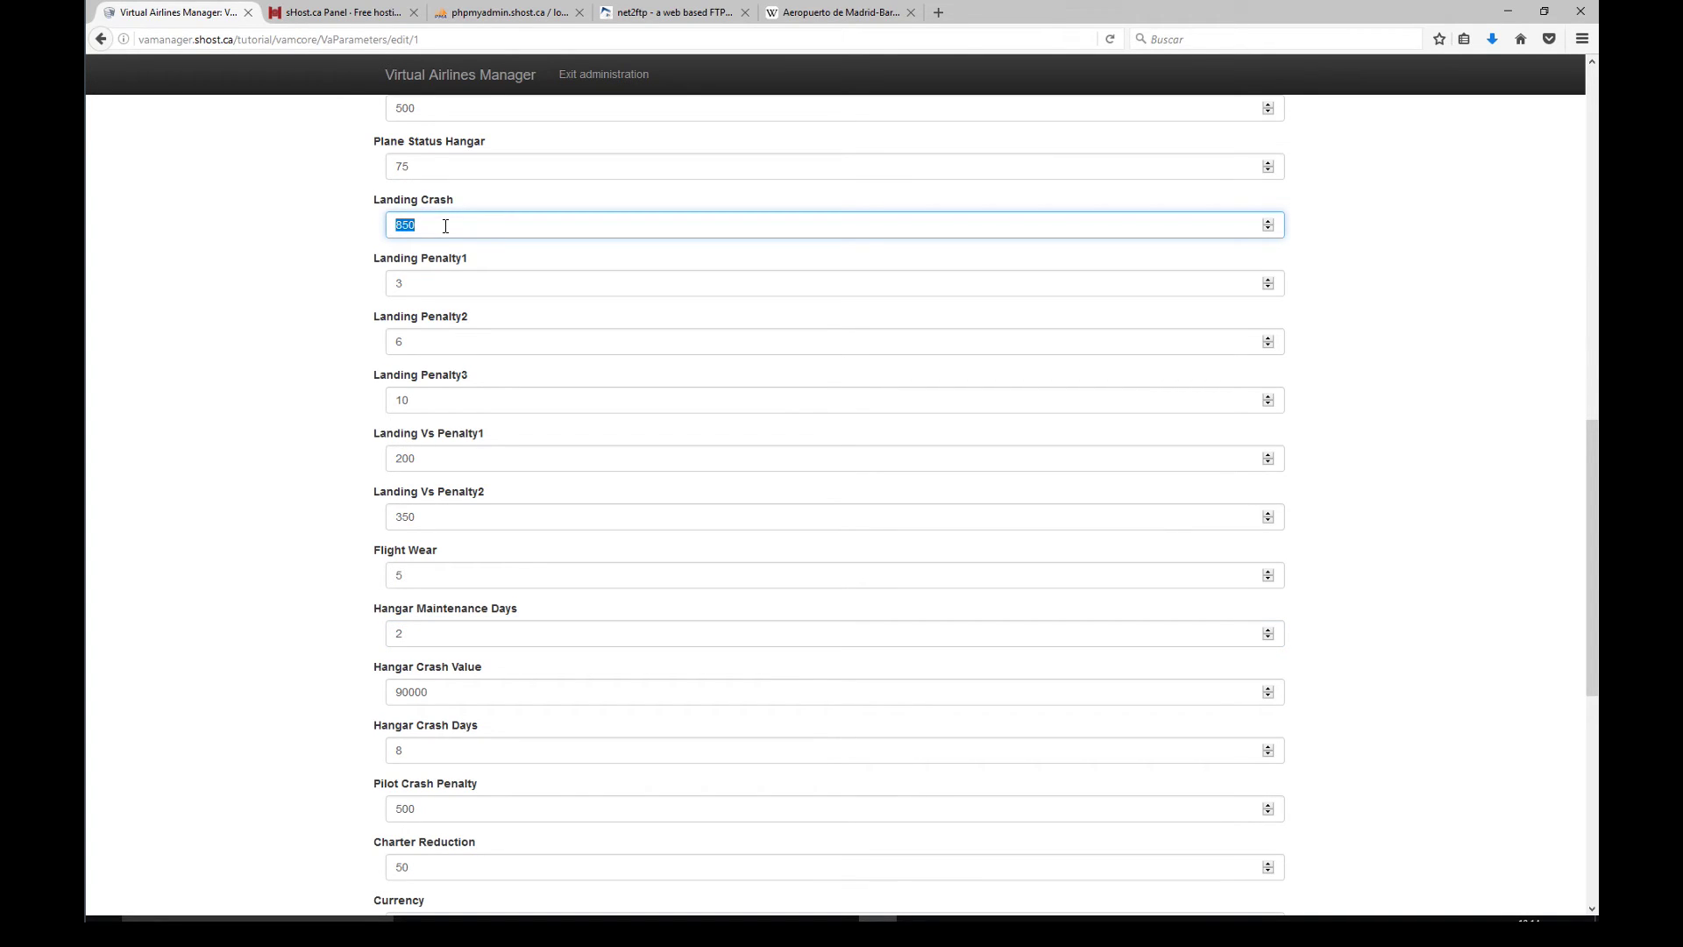
left_click(408, 695)
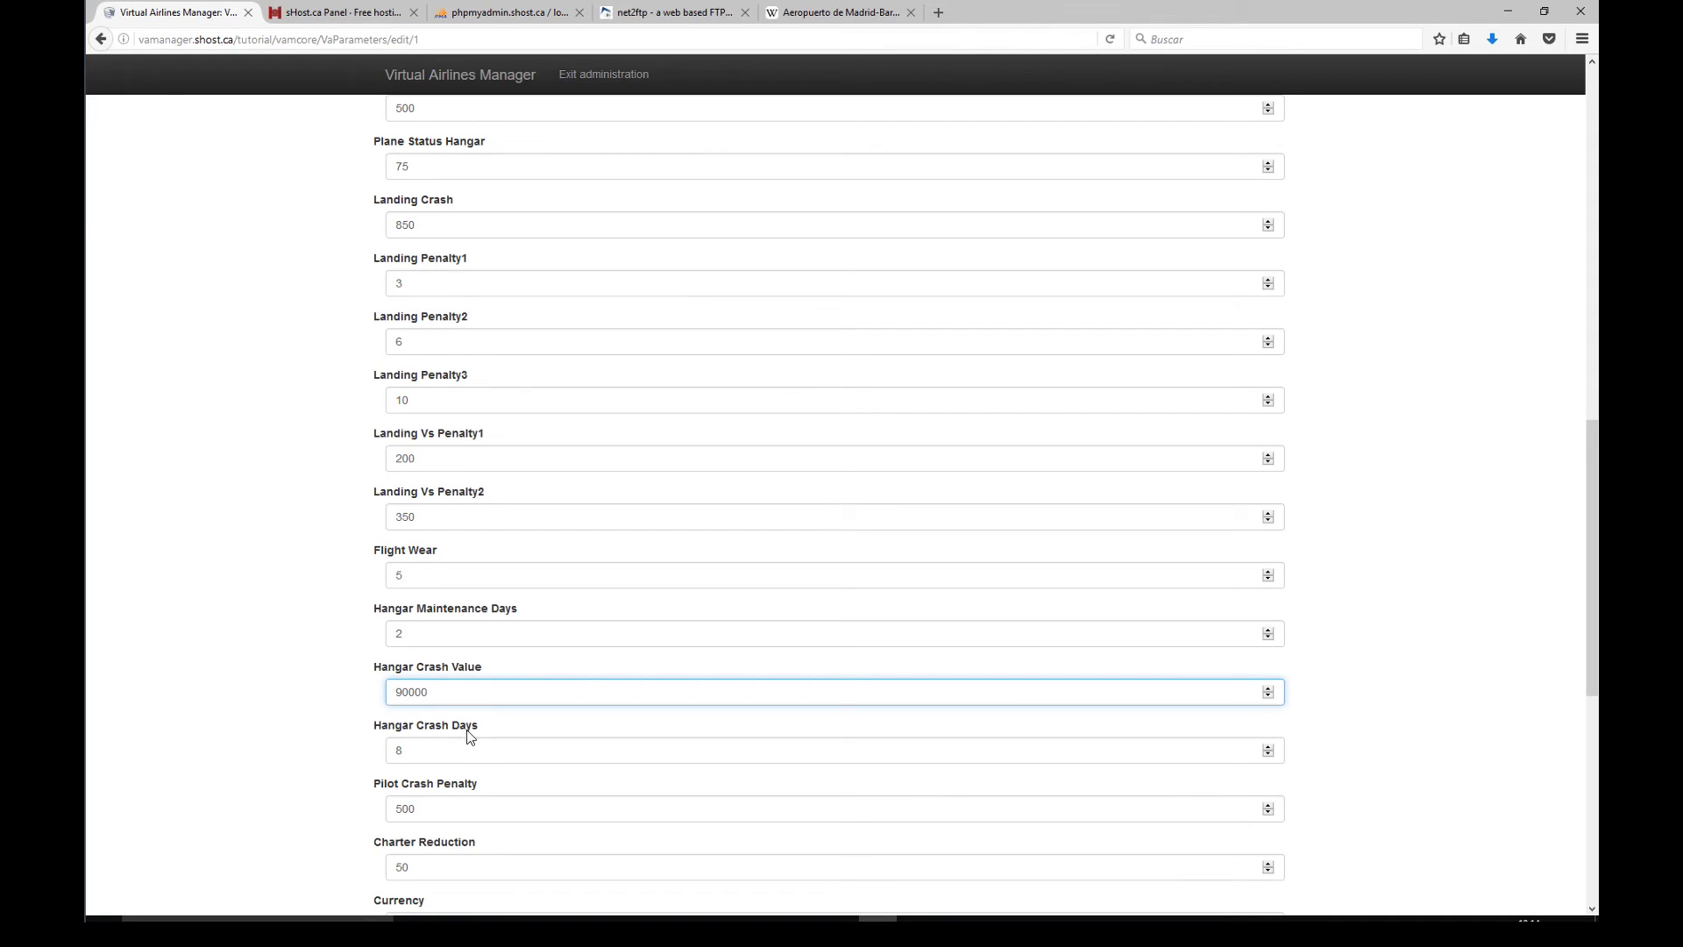
Step: Examine the Pilot Crash Penalty setting below the hangar crash parameters
scroll(318, 754, "down", 3)
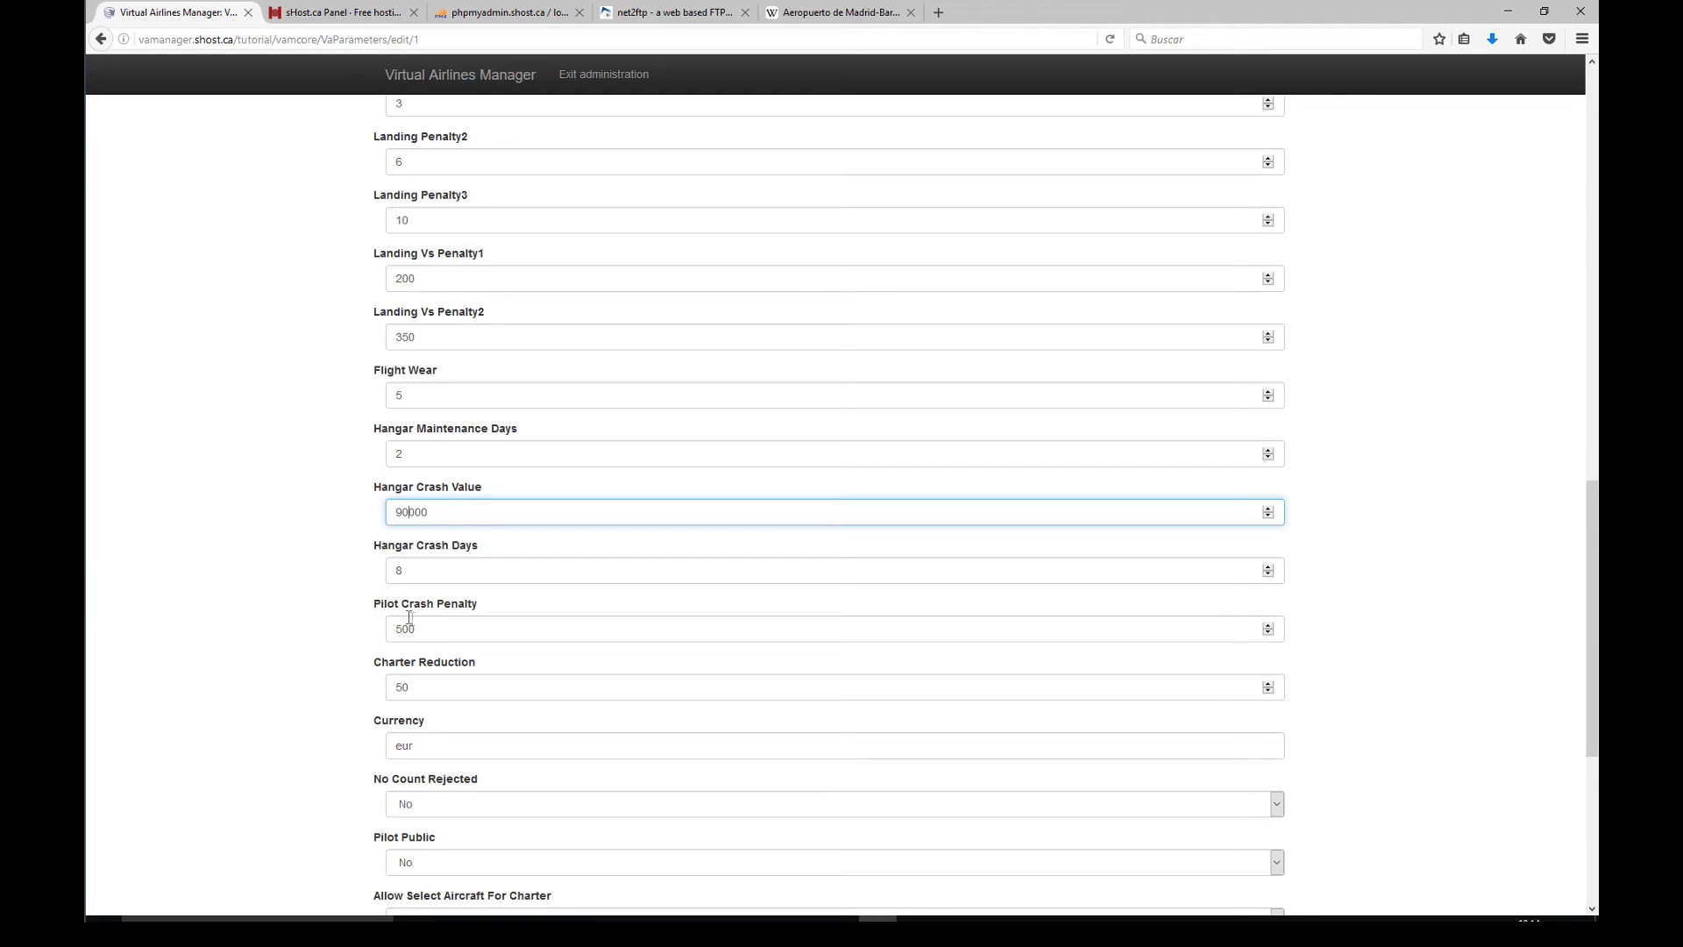
left_click(408, 629)
left_click_drag(424, 629, 381, 631)
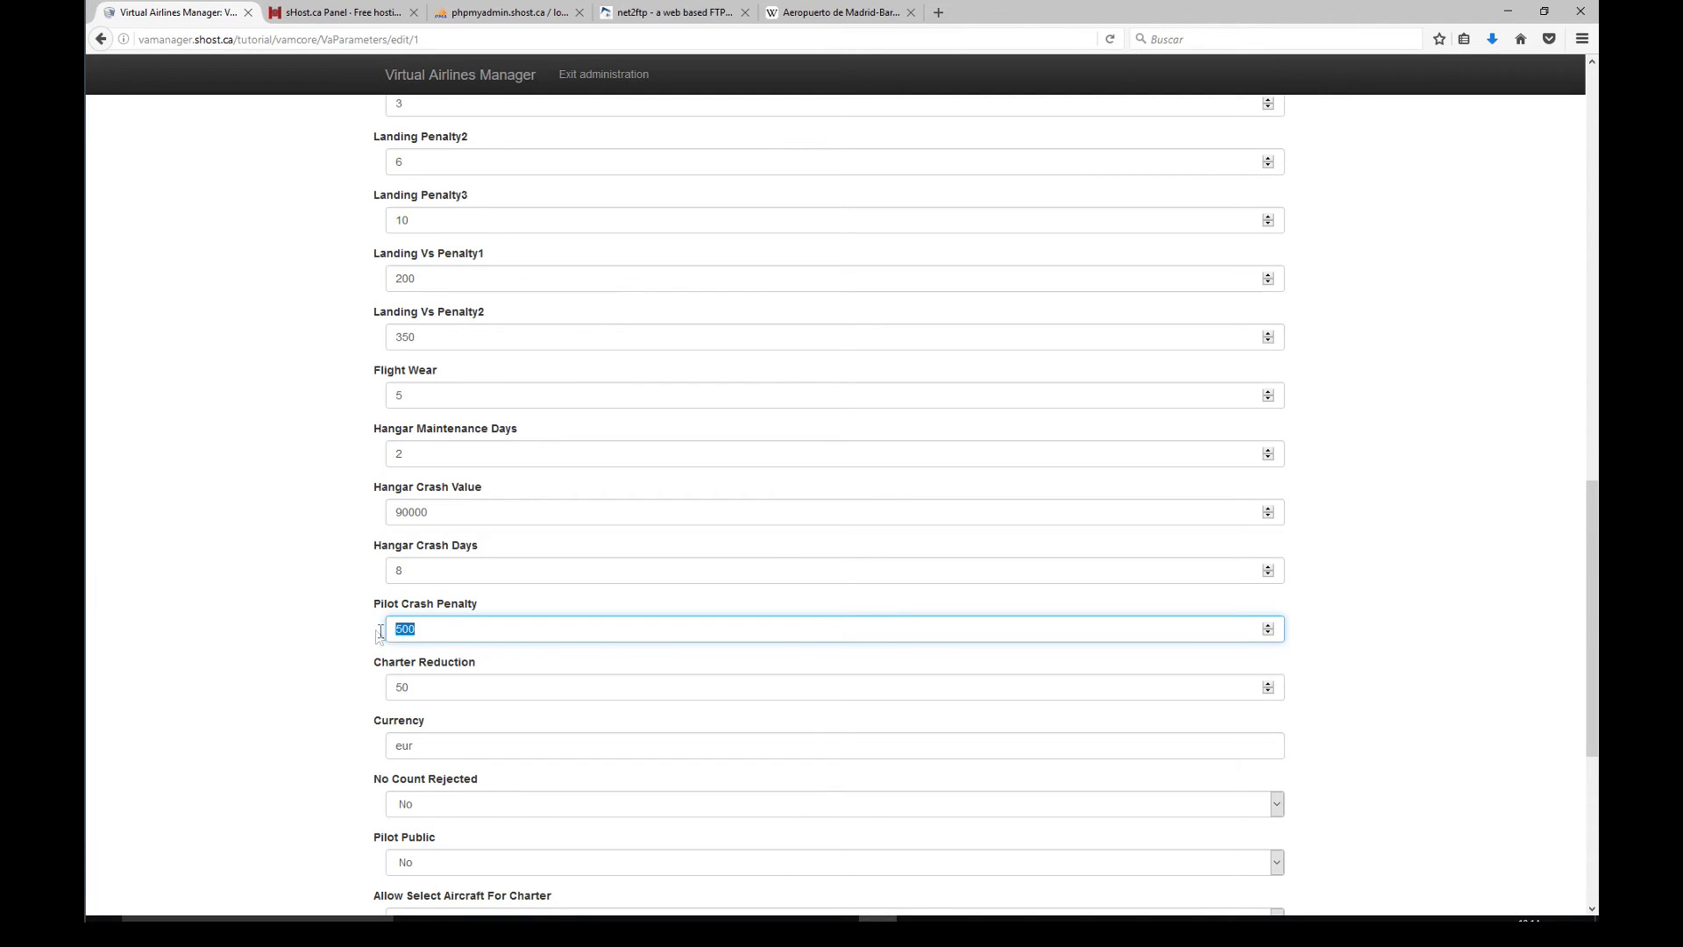
left_click(313, 663)
Step: Examine the Charter Reduction setting
scroll(314, 663, "down", 3)
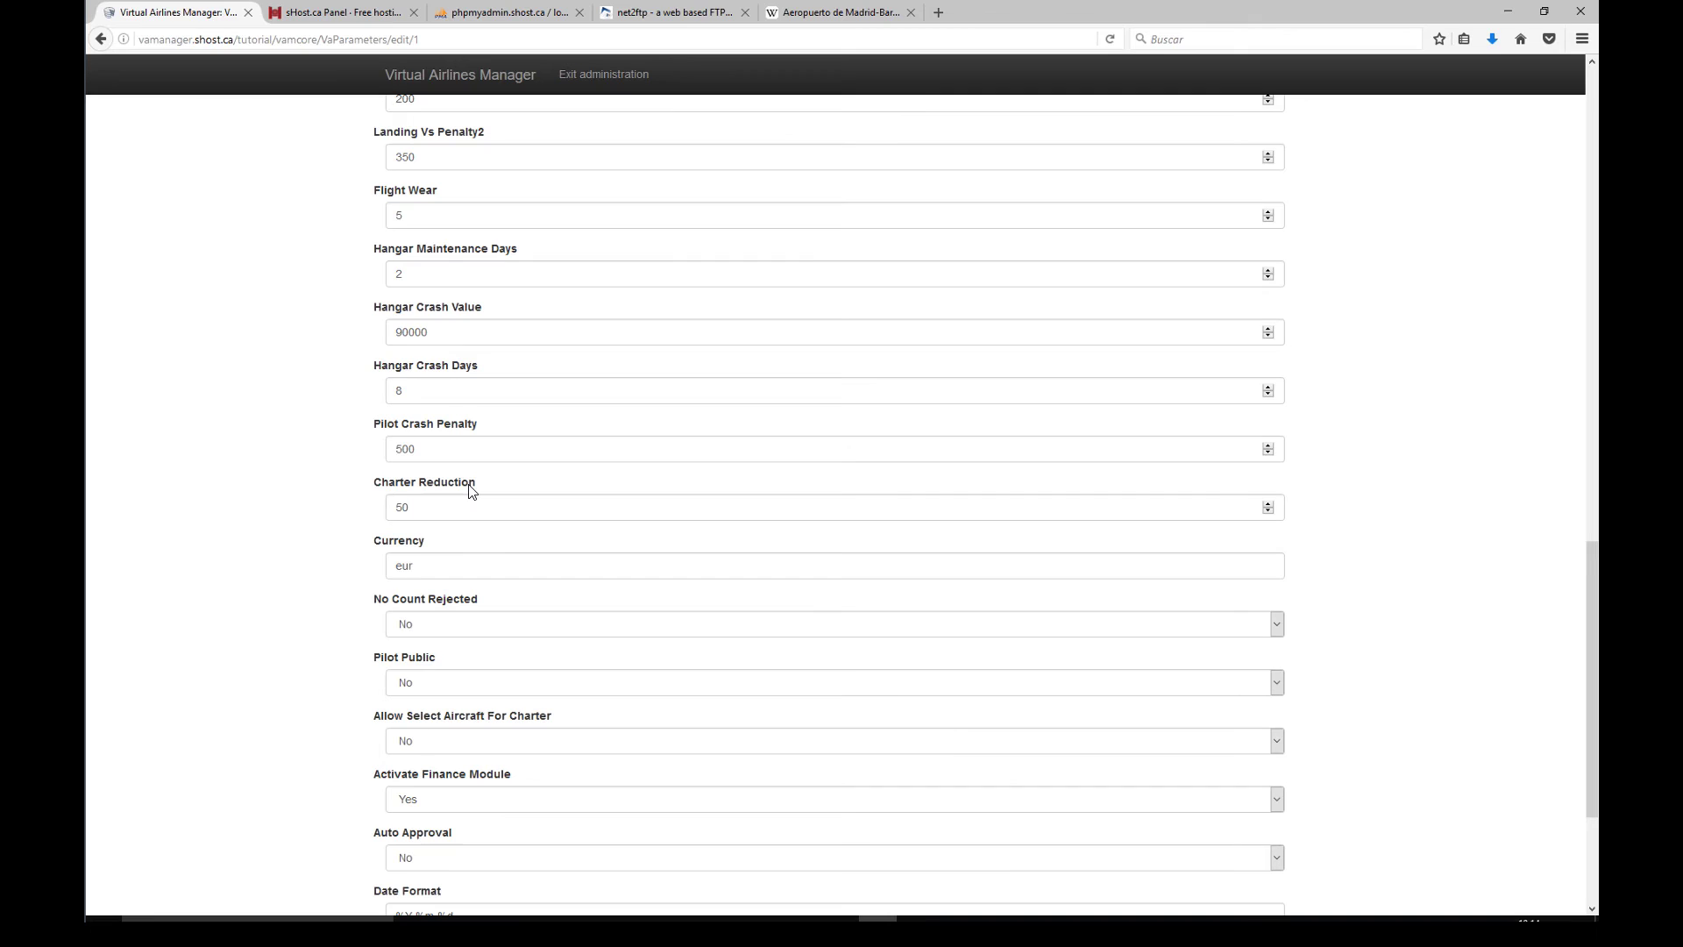
left_click_drag(425, 506, 392, 508)
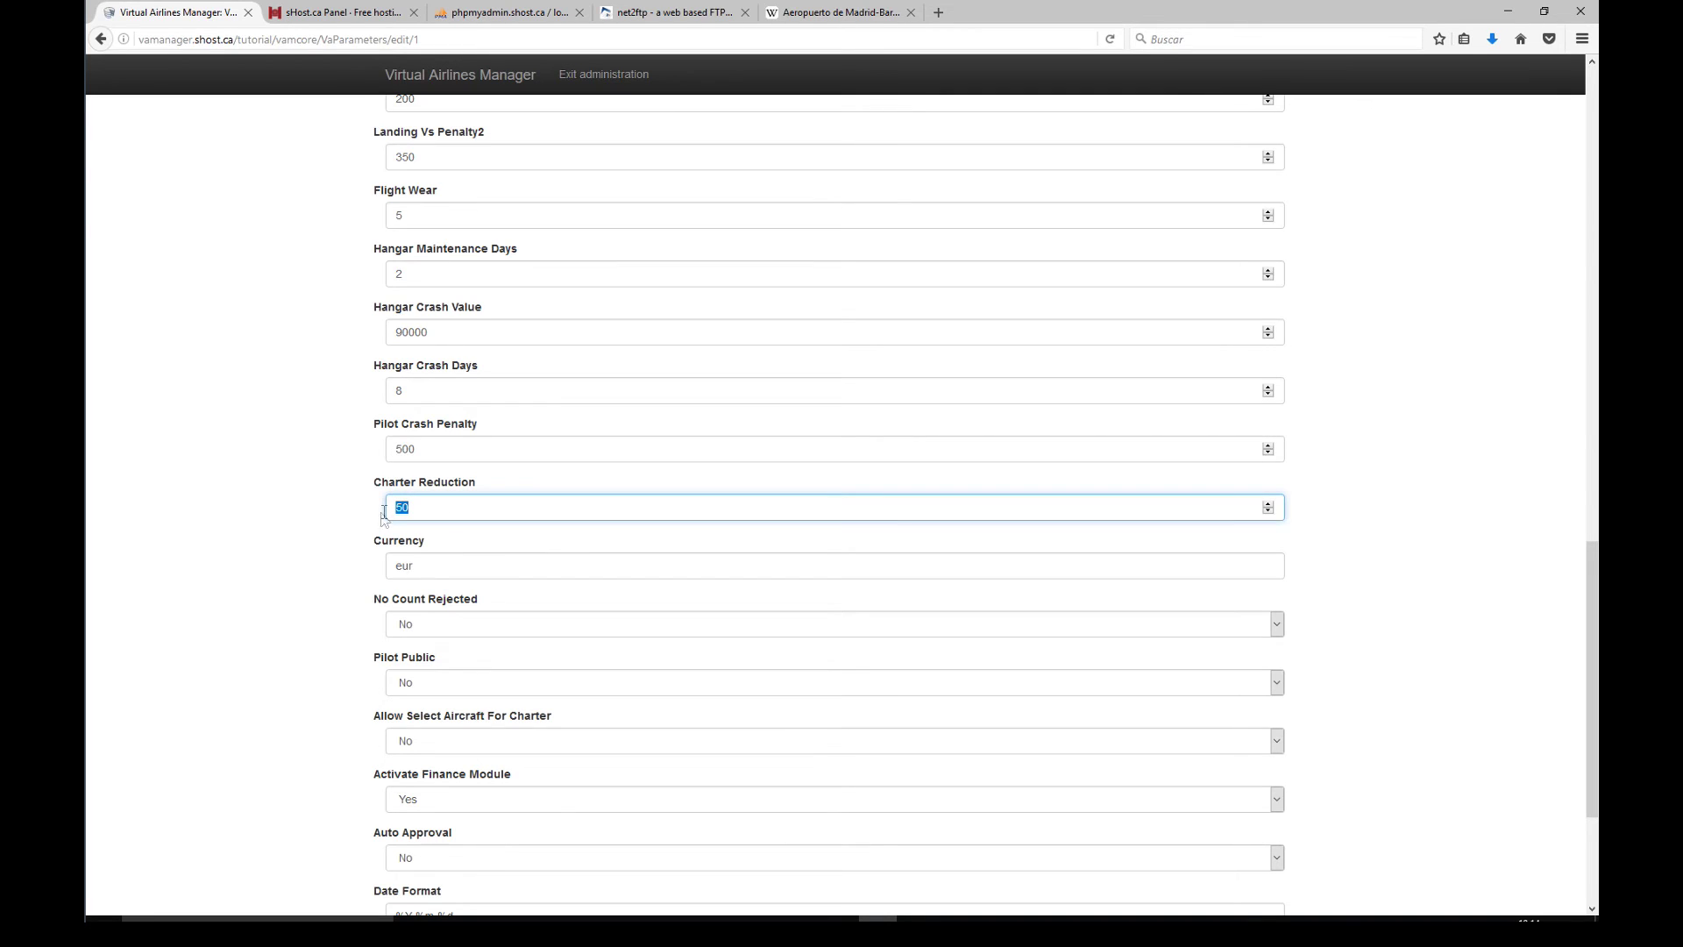
left_click(372, 517)
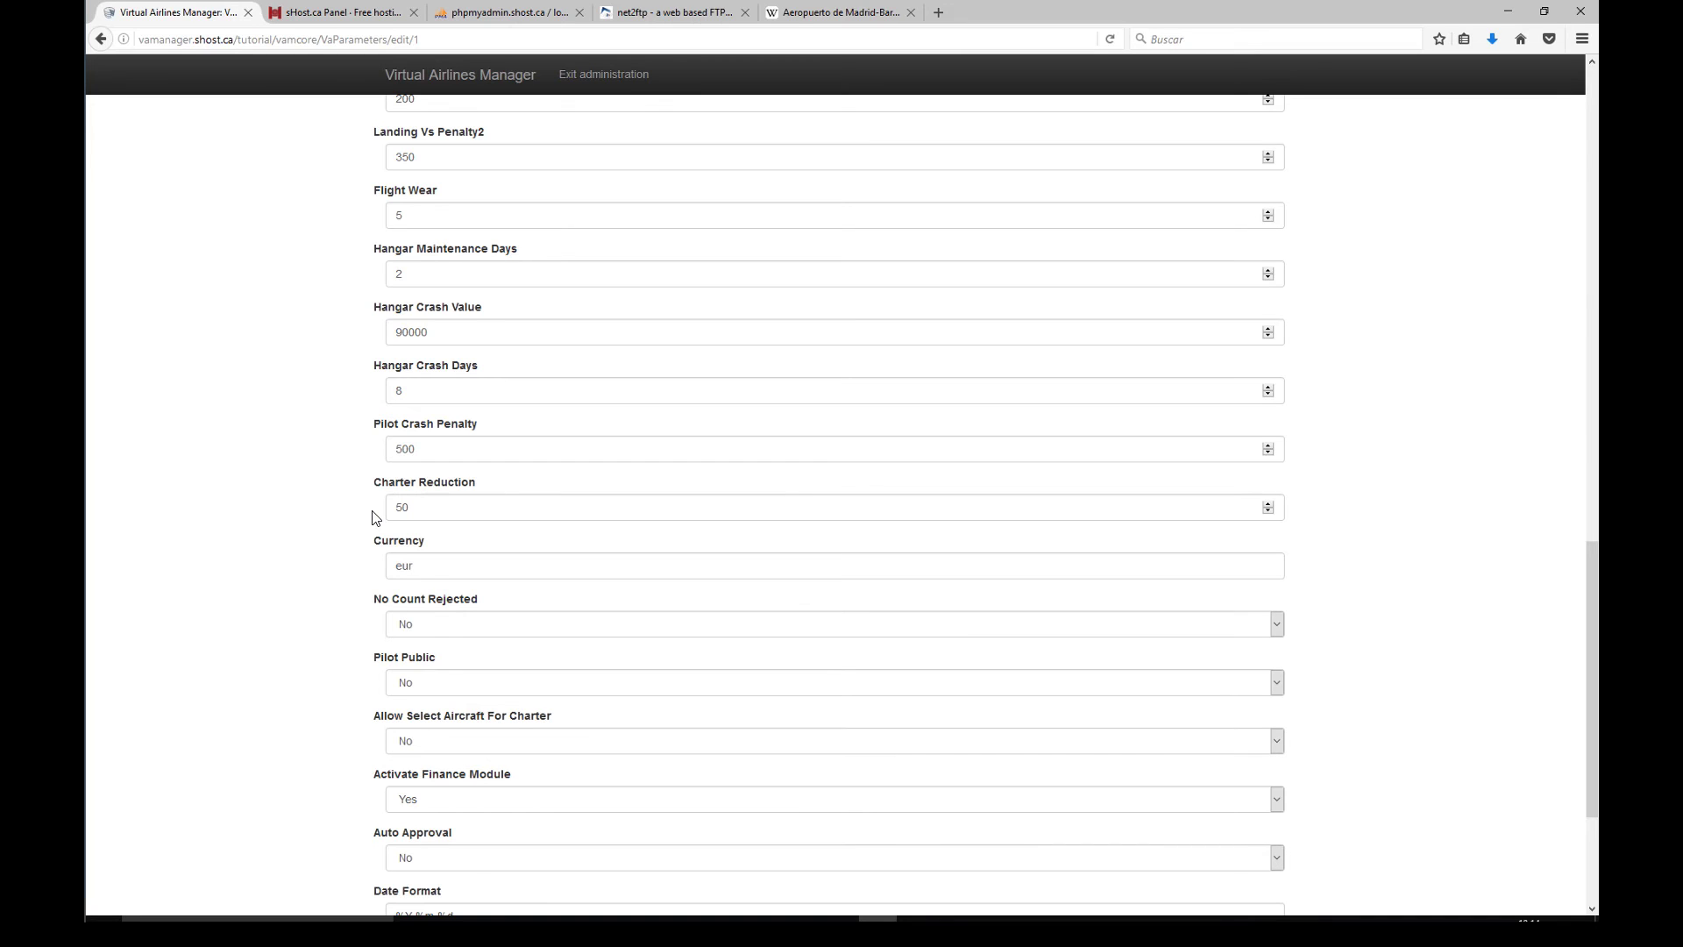
left_click_drag(481, 482, 388, 484)
left_click(347, 518)
Step: Try "$" as the Currency value and restore it to "eur"
scroll(399, 535, "down", 2)
left_click_drag(425, 452, 387, 452)
left_click(364, 460)
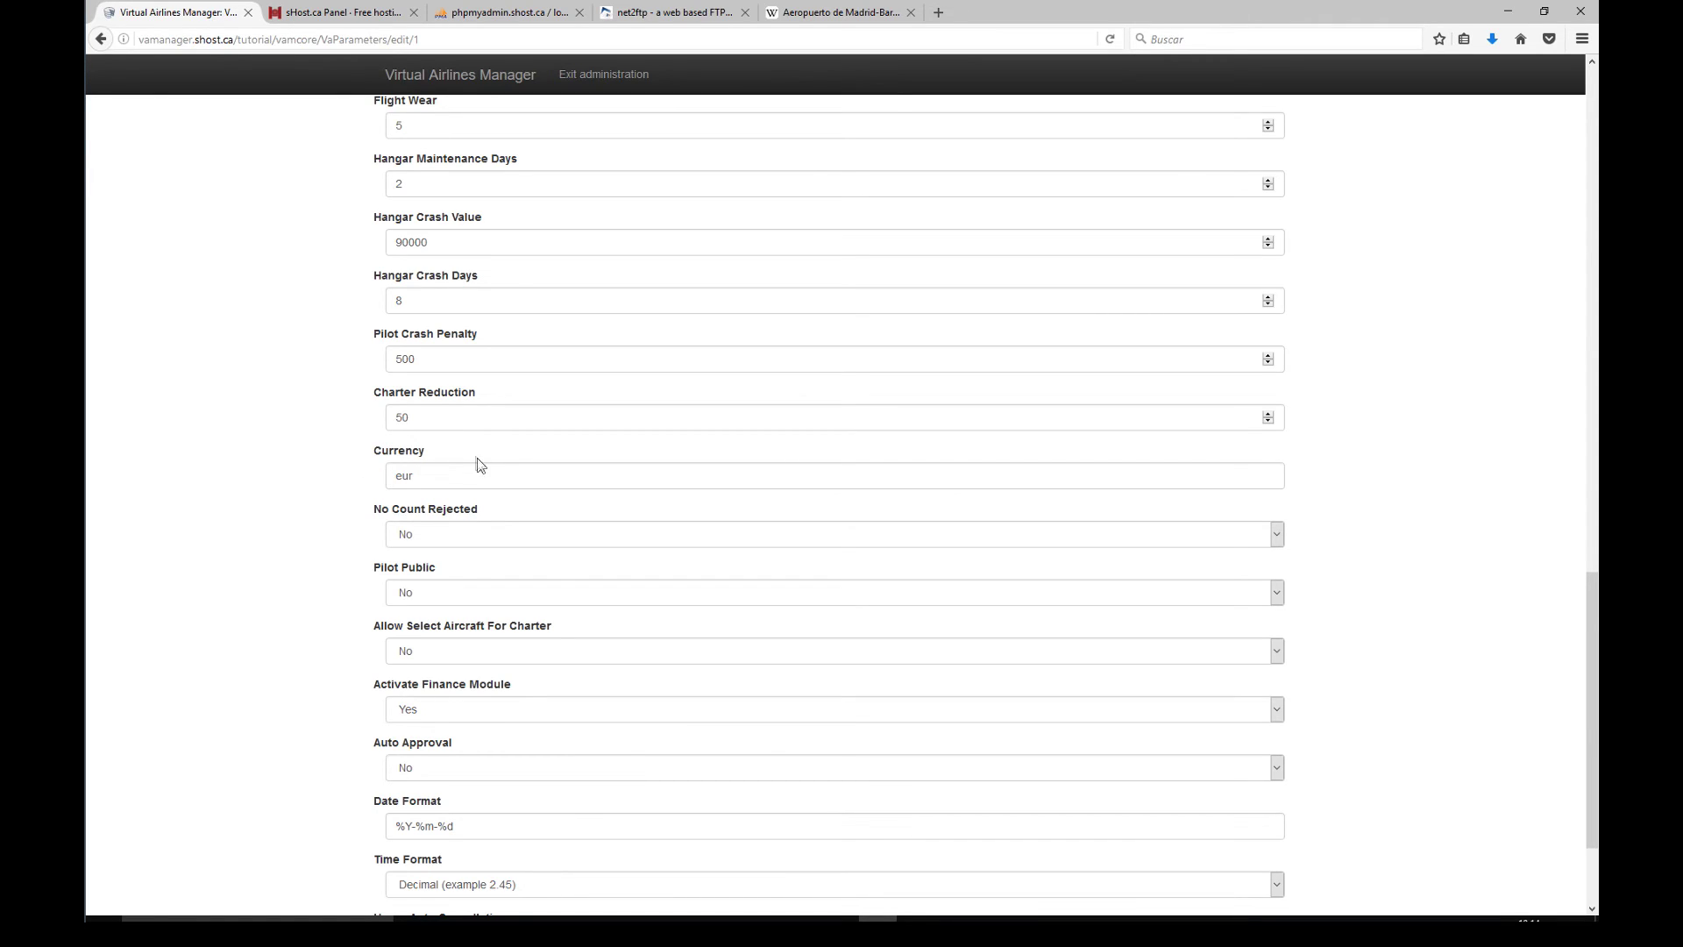
left_click_drag(422, 481, 379, 480)
type("$")
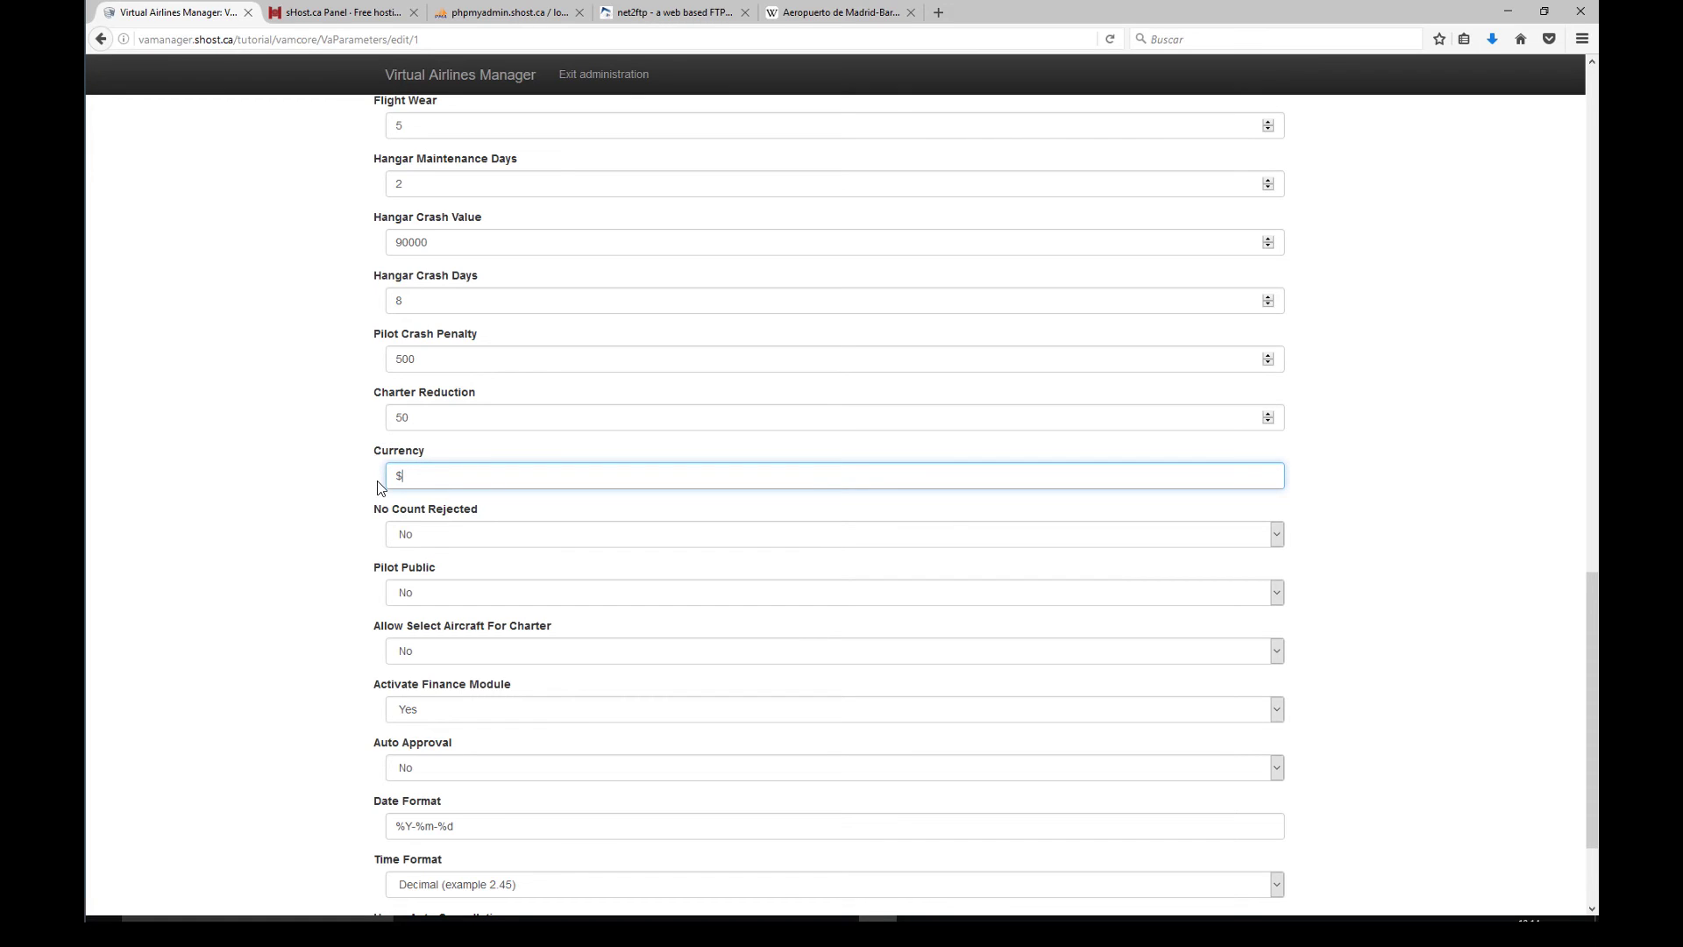
key("BackSpace")
type("eur")
left_click(306, 488)
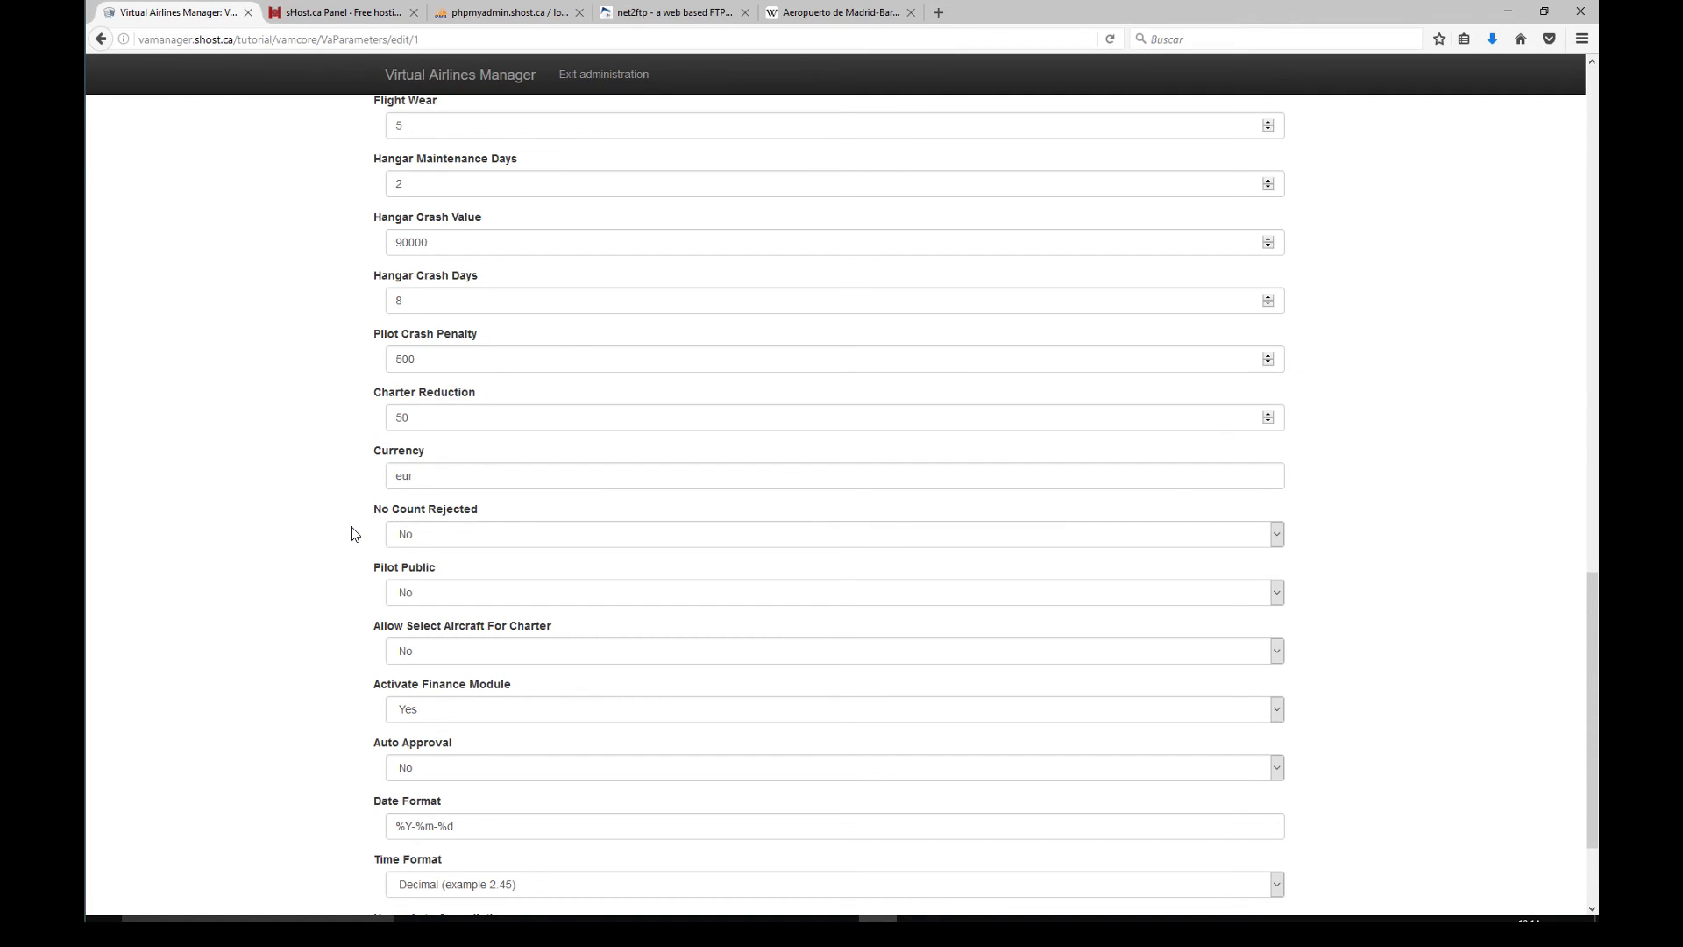
Step: Set No Count Rejected to Yes
left_click(443, 537)
left_click(443, 537)
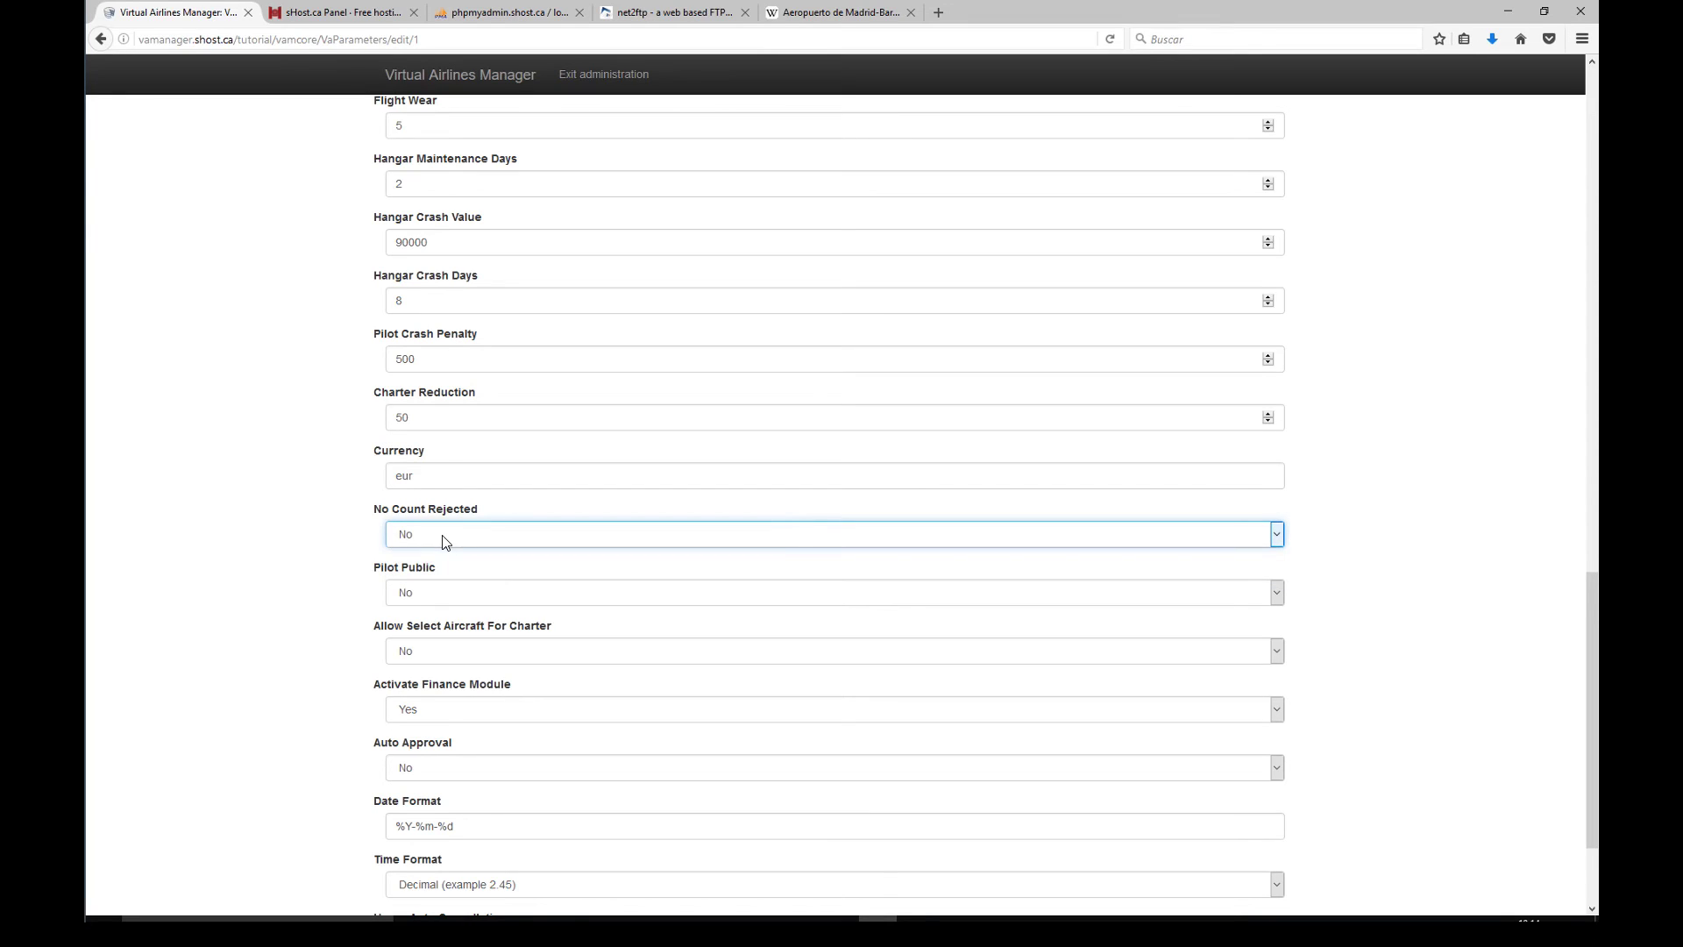
left_click(319, 542)
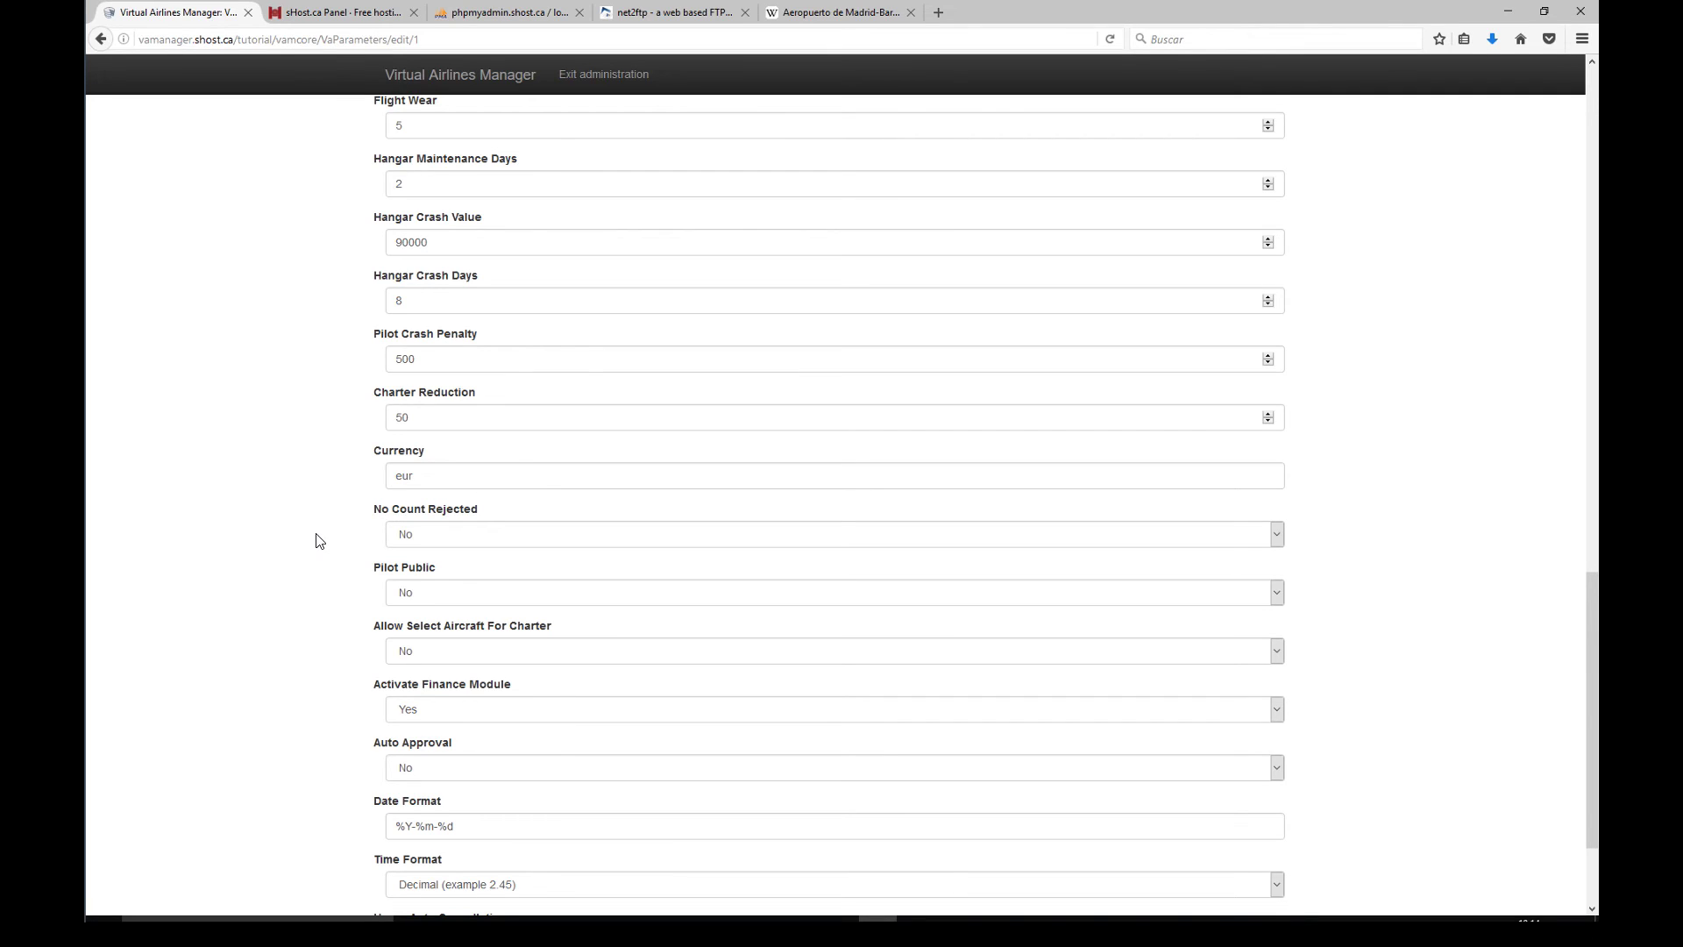
left_click(455, 536)
left_click(417, 561)
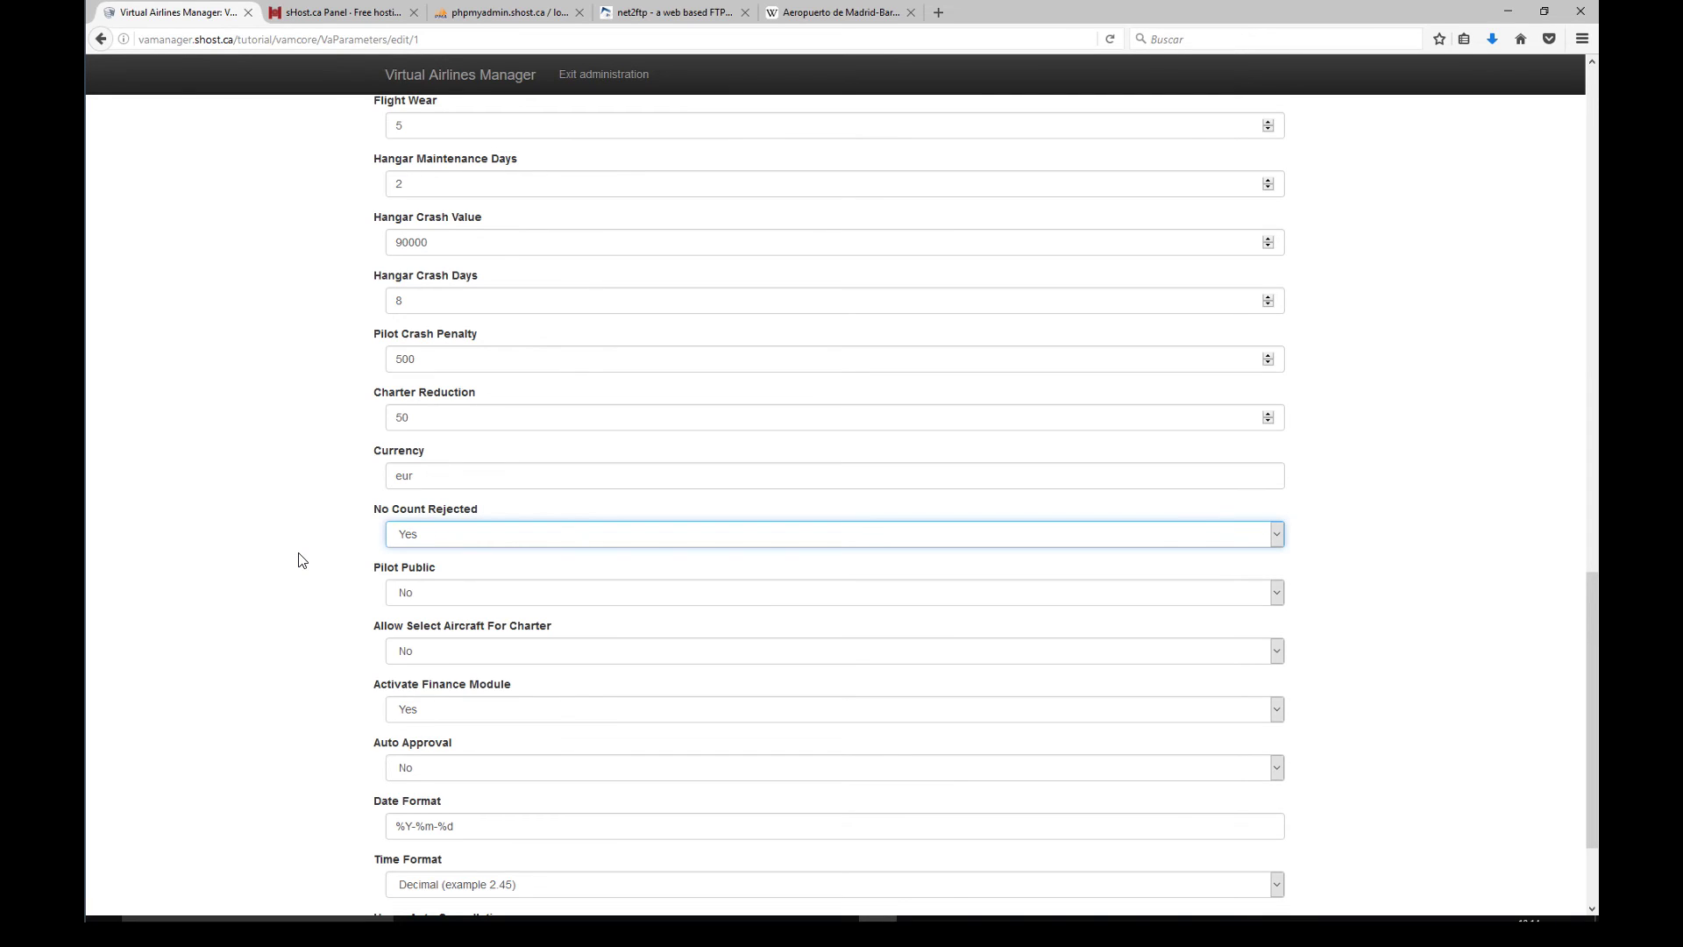
Step: Set Pilot Public to Yes
left_click(435, 568)
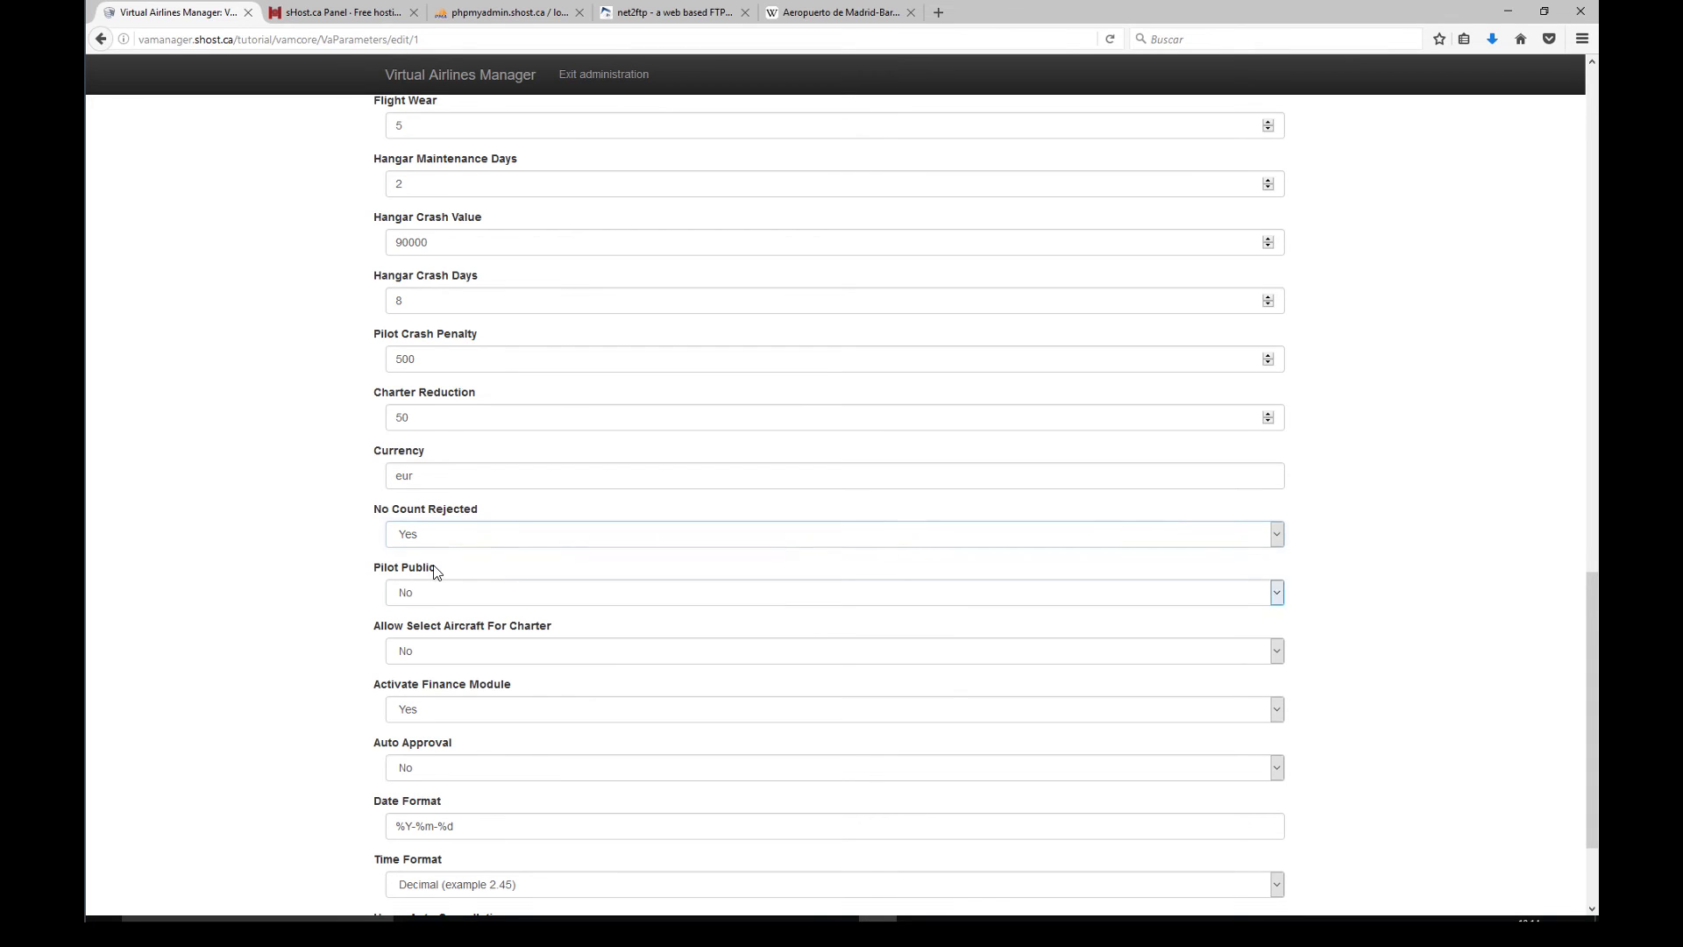
scroll(311, 581, "down", 2)
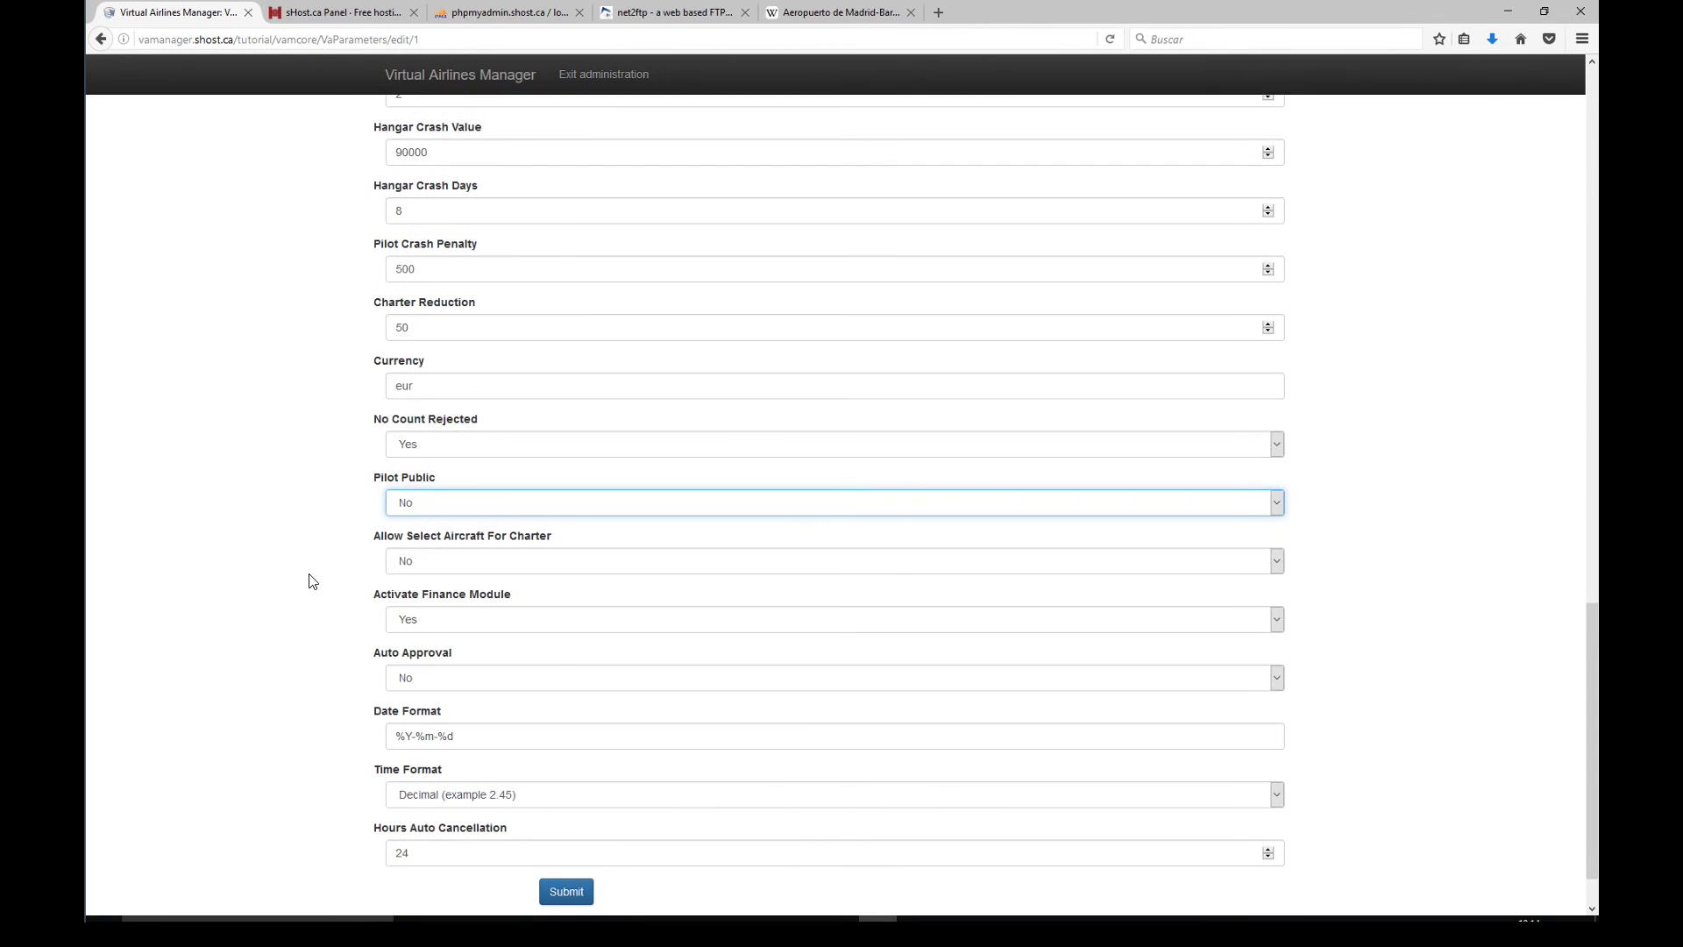
left_click(443, 505)
left_click(444, 506)
left_click(444, 499)
left_click(444, 537)
left_click(333, 520)
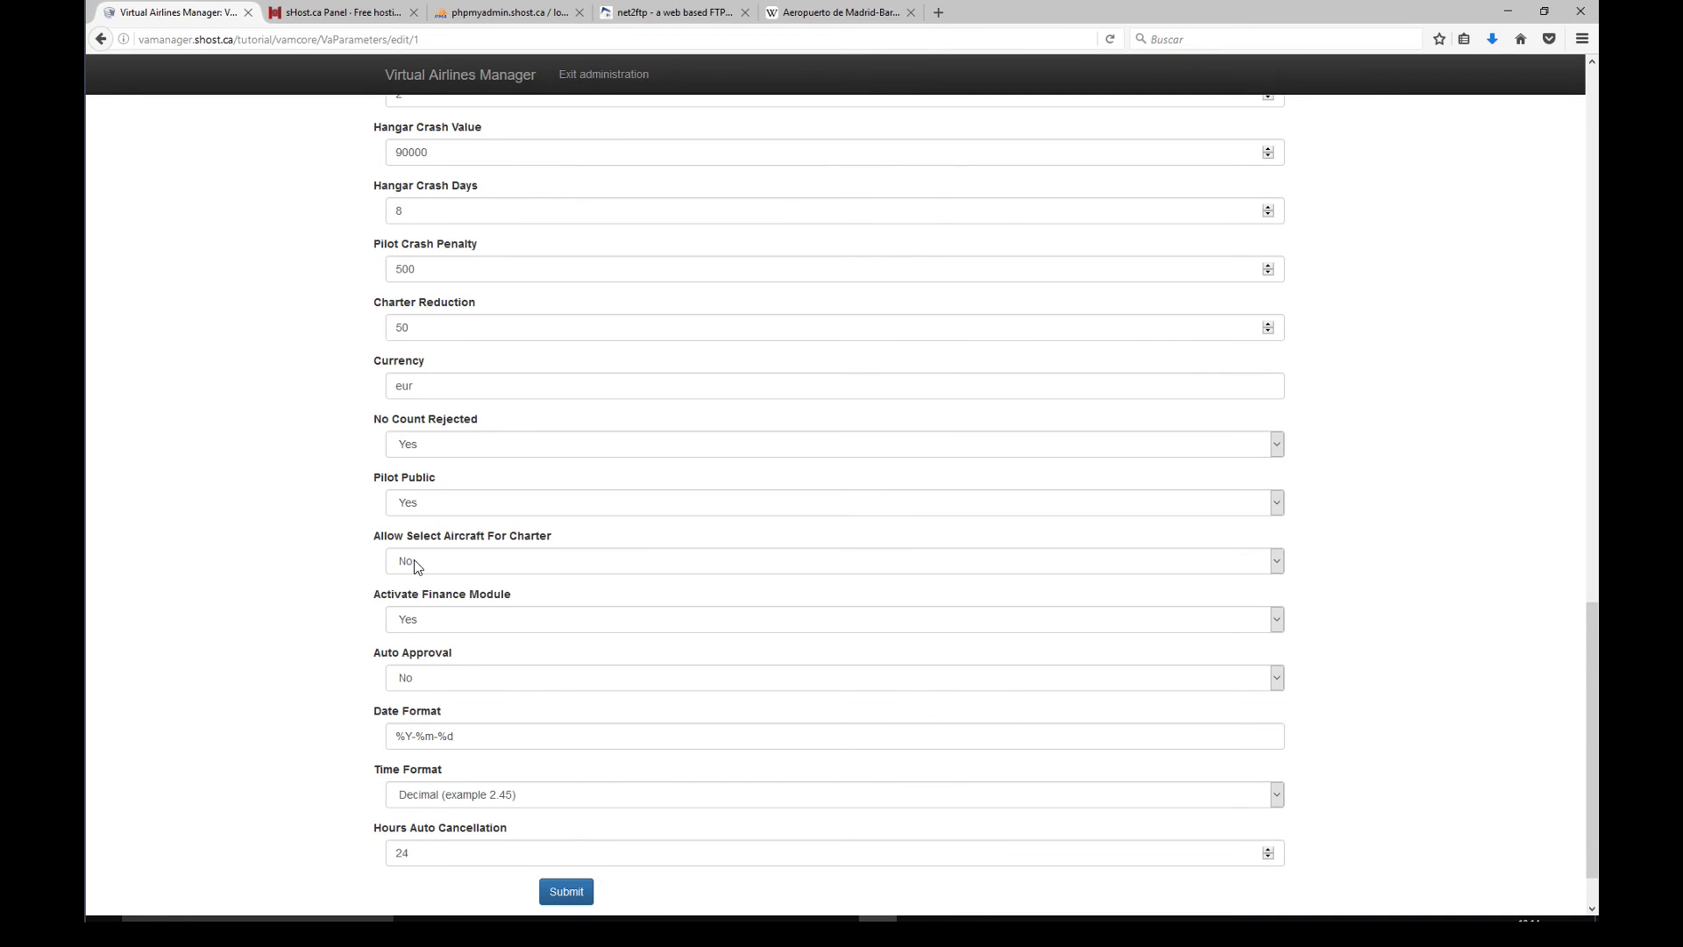
Step: View the available options for Allow Select Aircraft For Charter without changing the selection
left_click(438, 563)
left_click(438, 563)
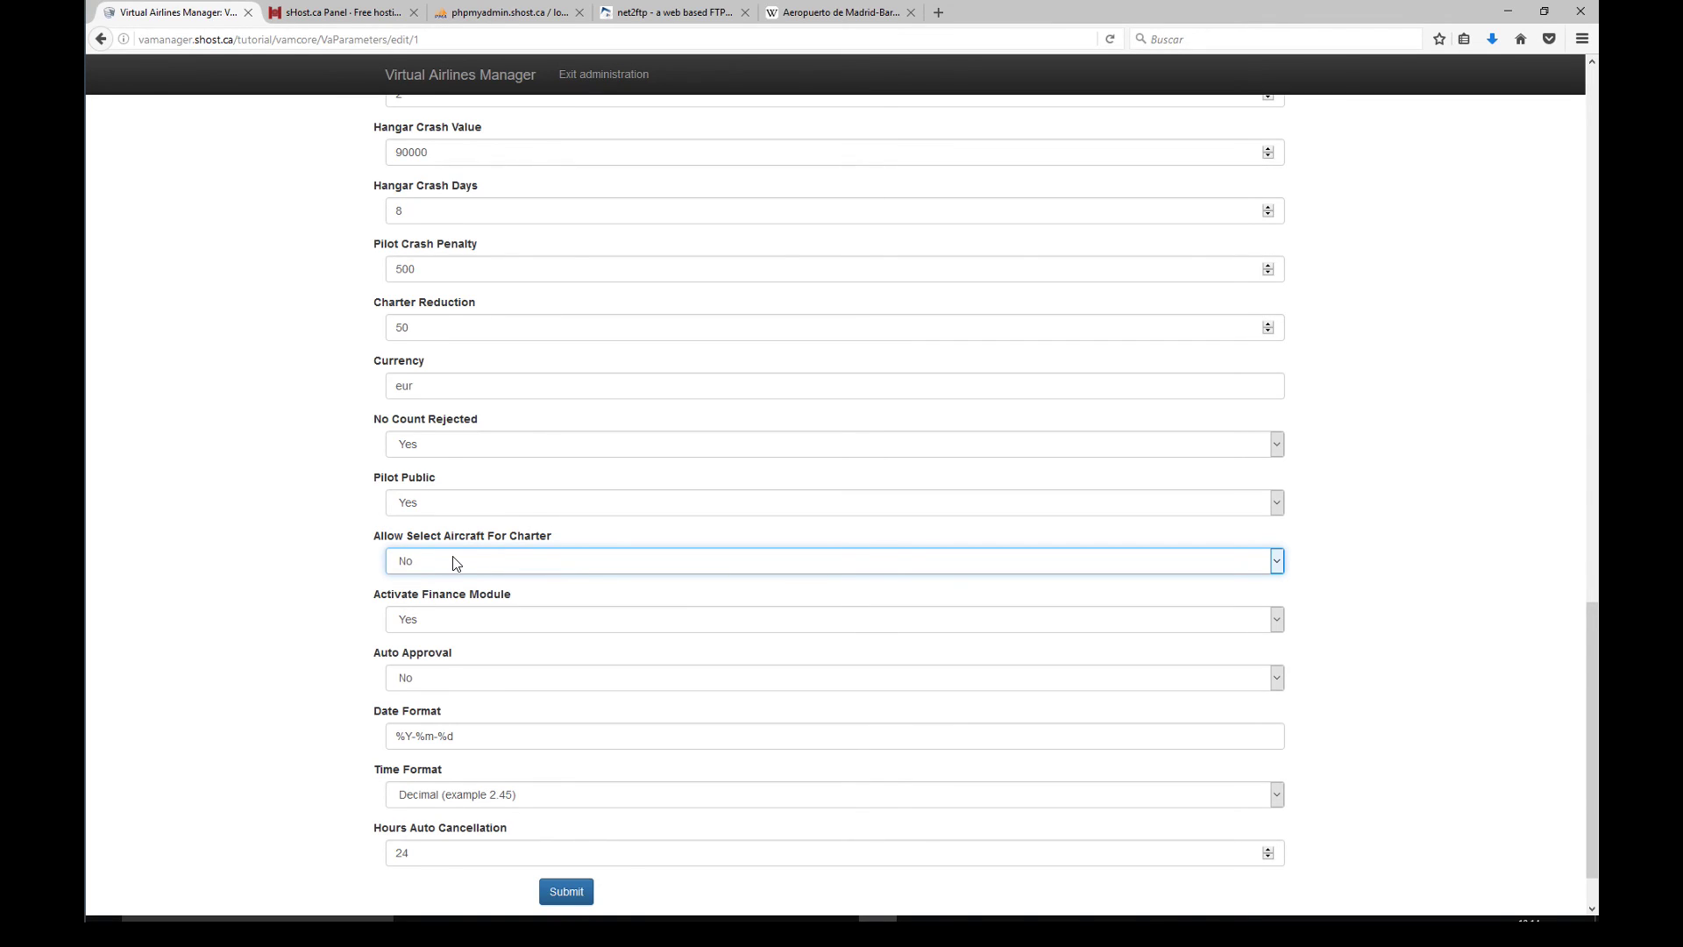
left_click(455, 563)
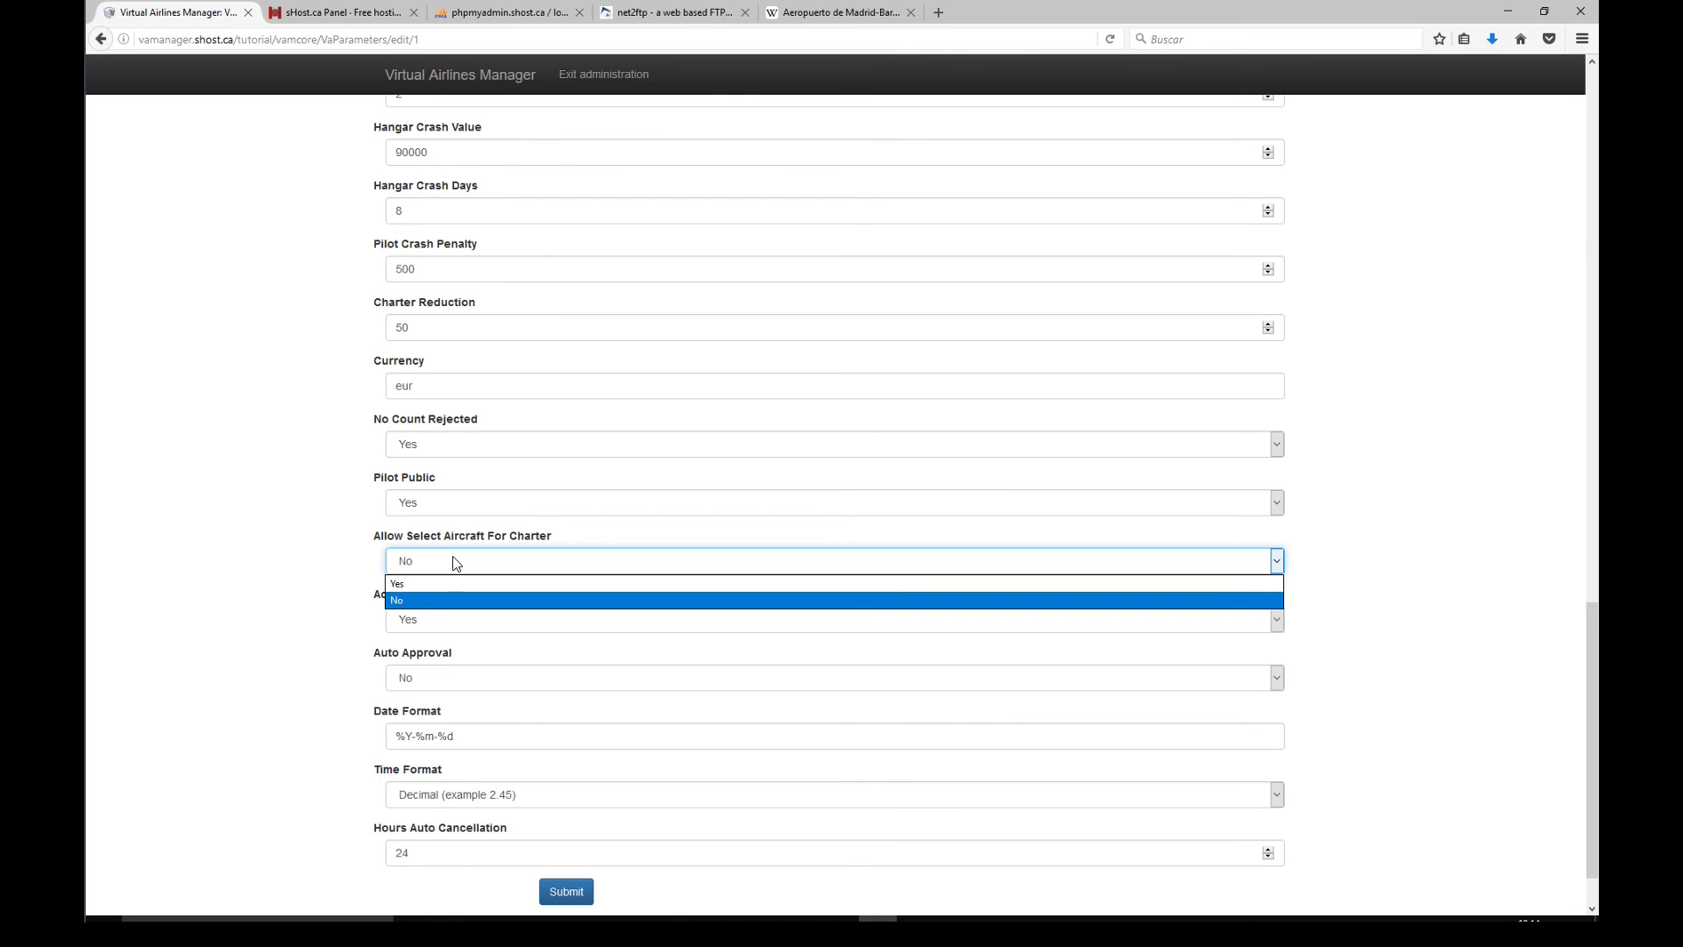
left_click(317, 571)
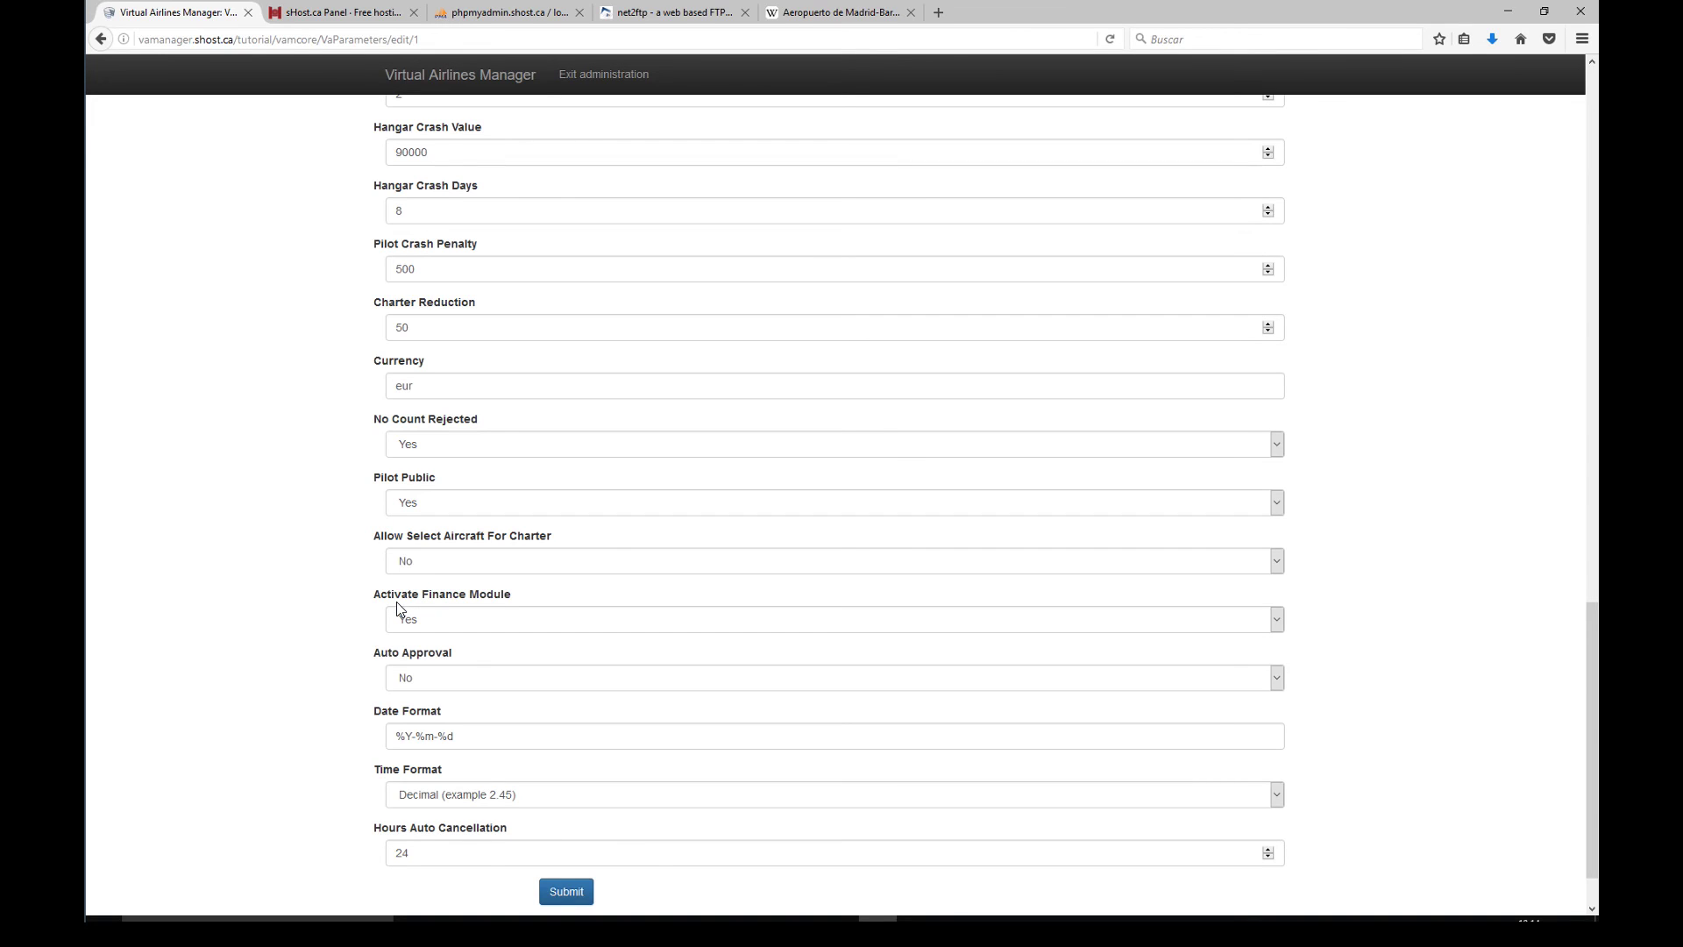
Step: Try No for Activate Finance Module and restore it to Yes
left_click(457, 629)
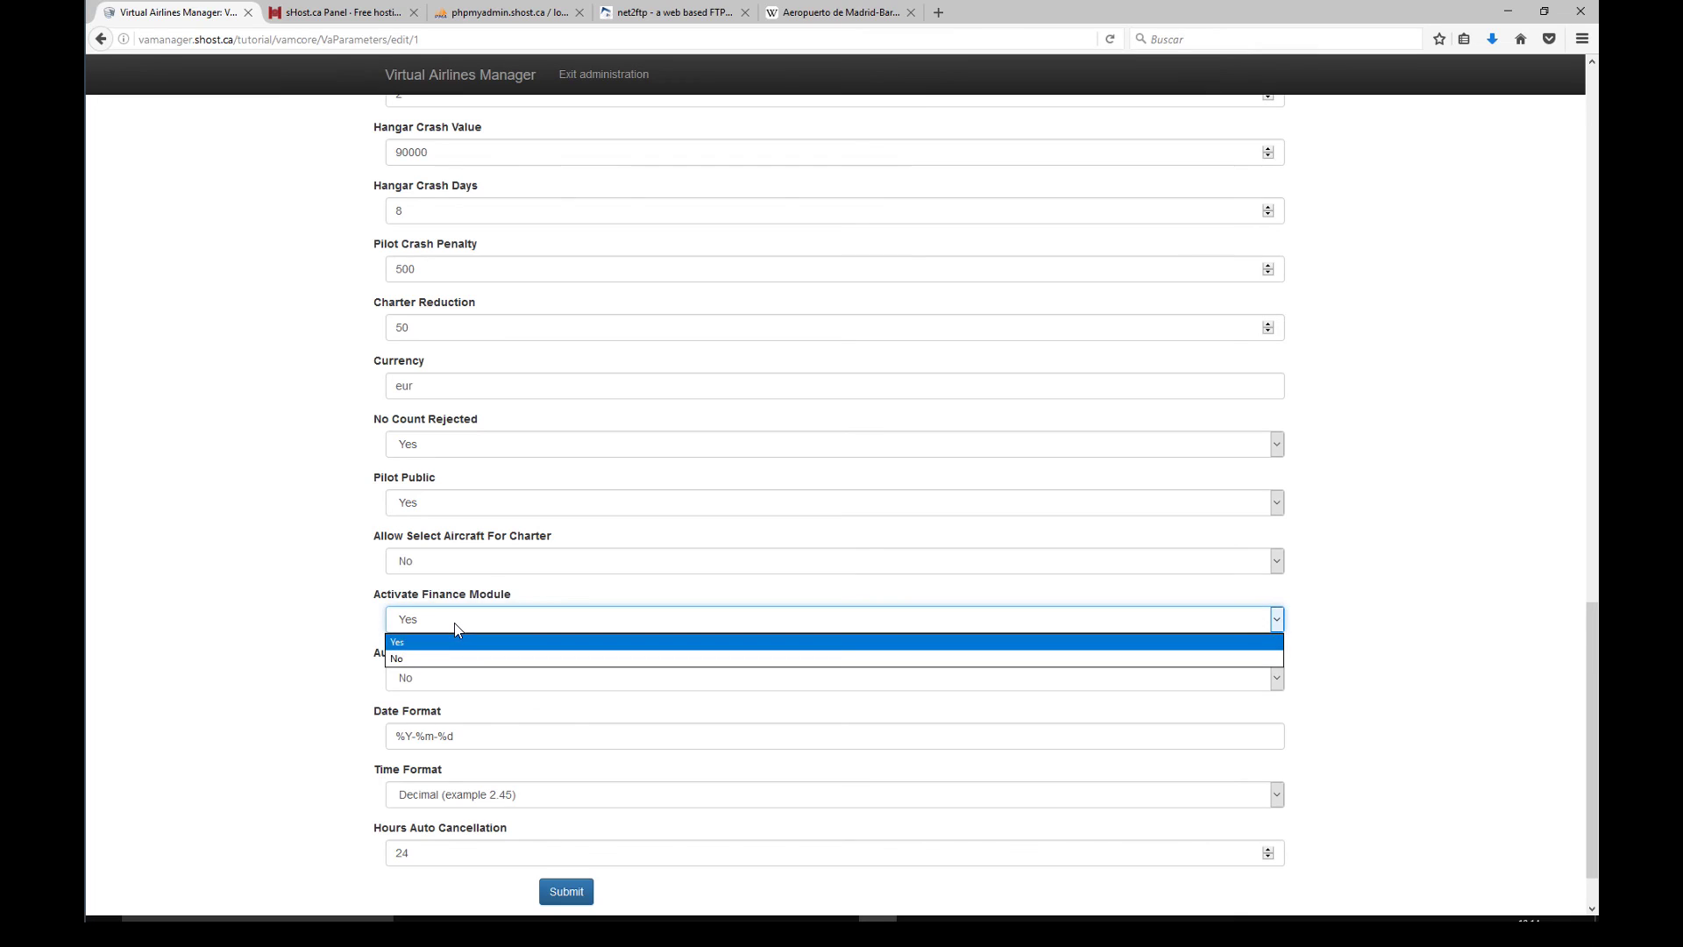
left_click(427, 662)
left_click(465, 627)
left_click(442, 648)
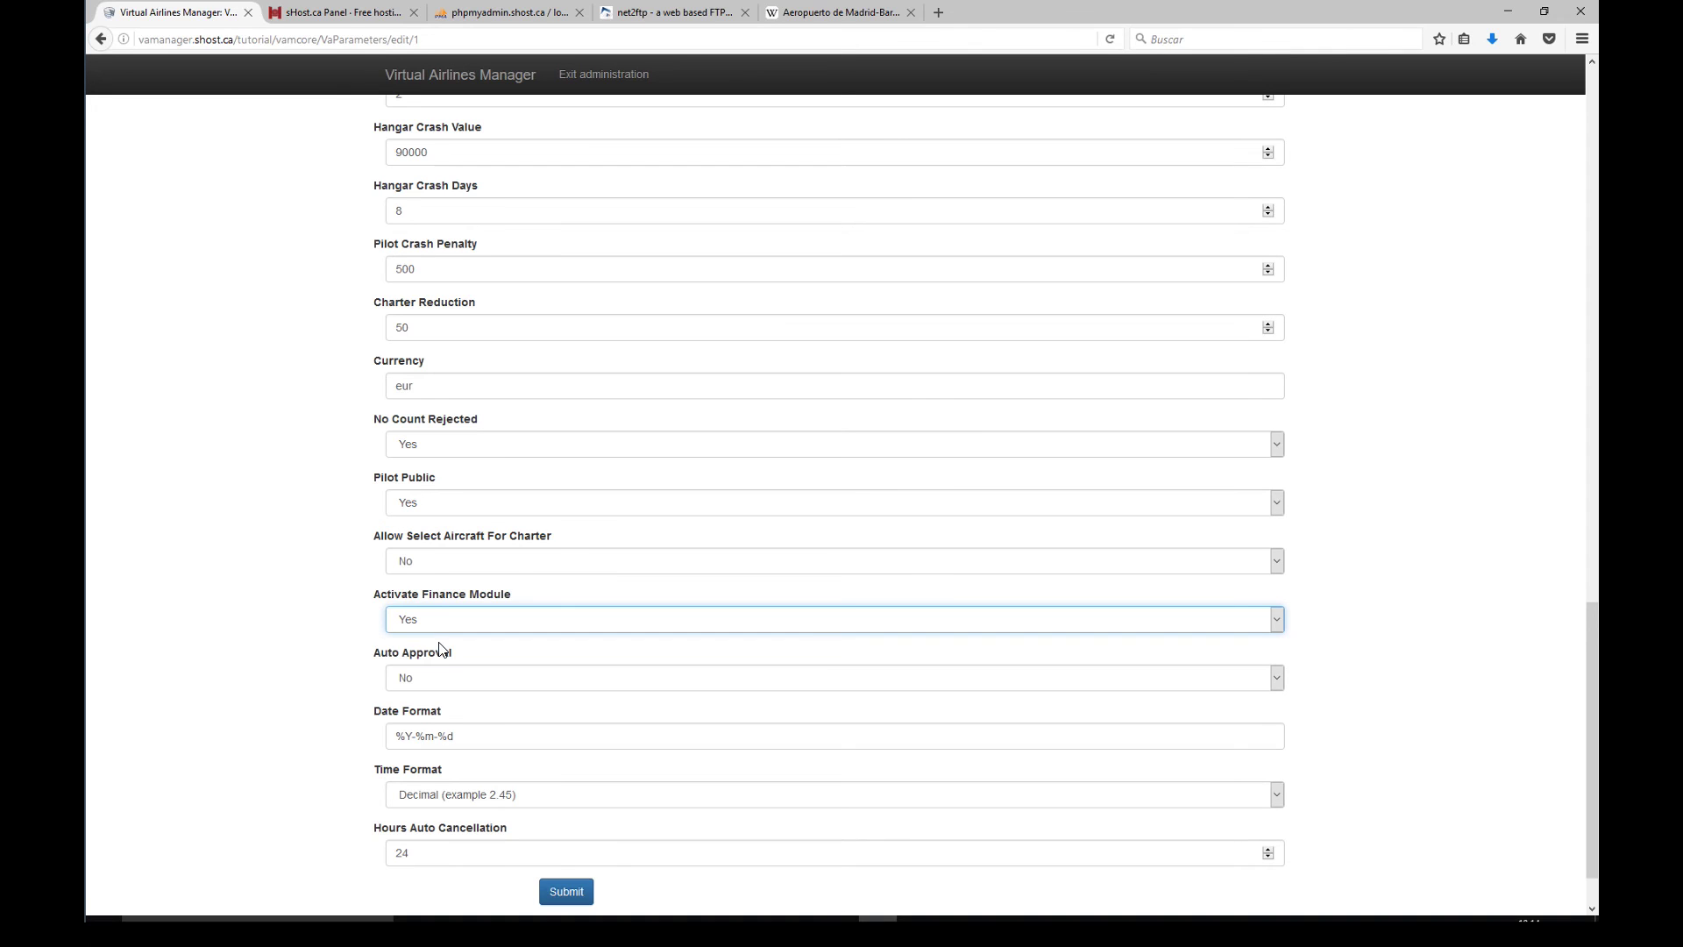
left_click(322, 656)
Step: Try Yes for Auto Approval and restore it to No
scroll(322, 655, "down", 1)
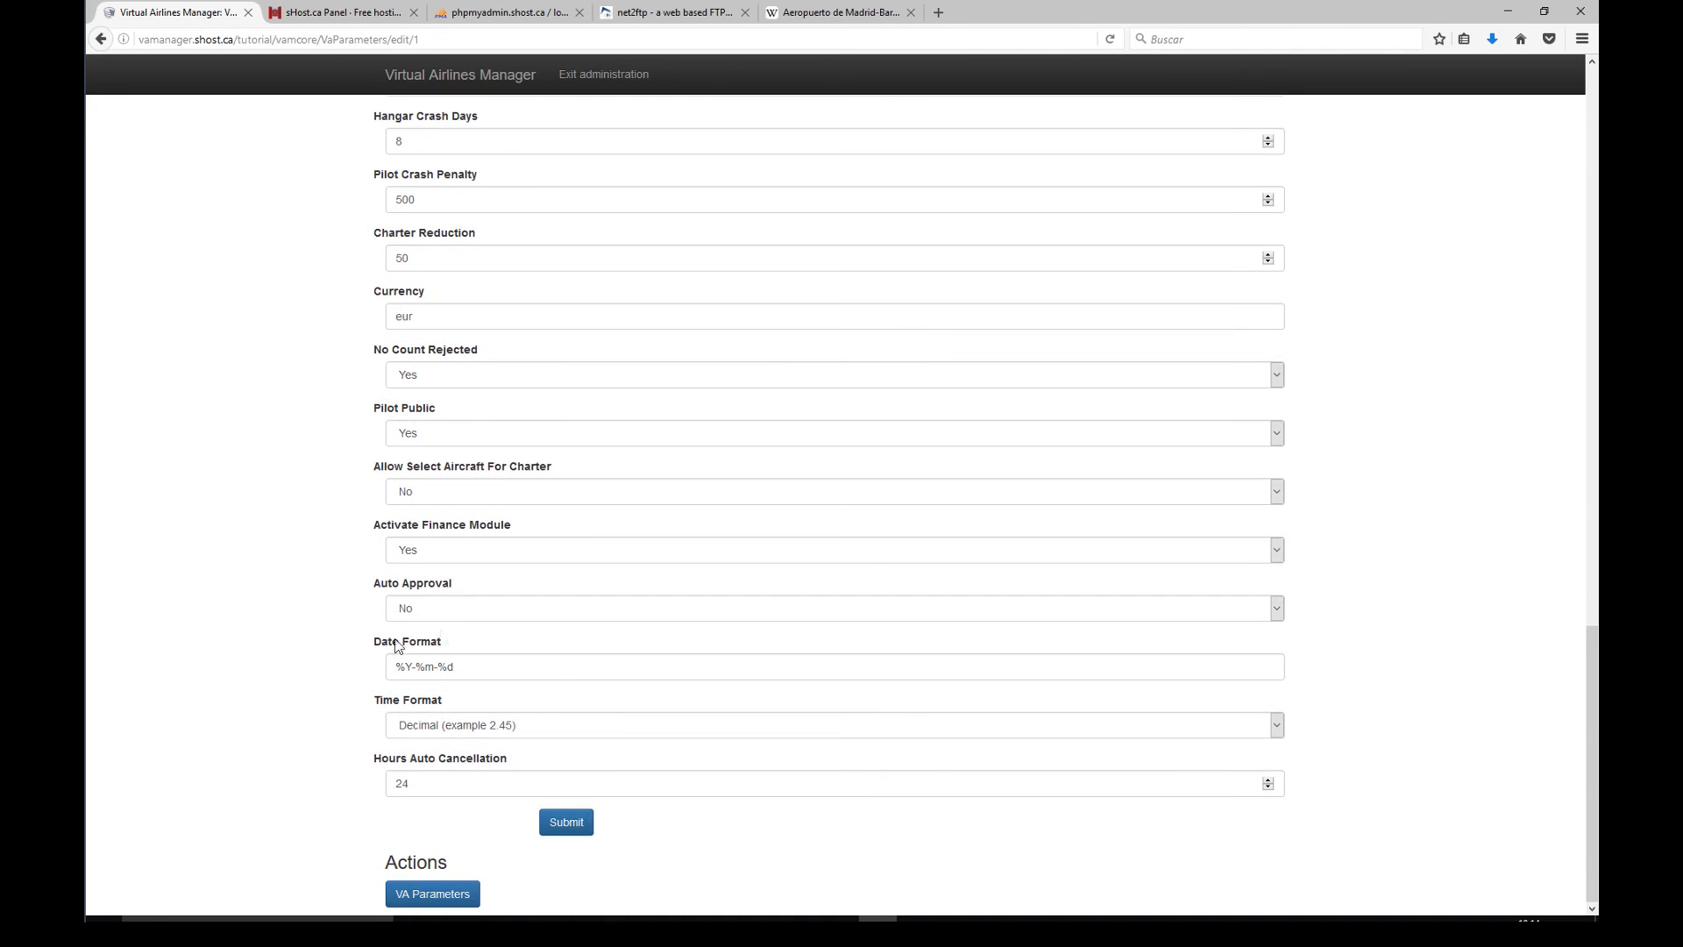
left_click(466, 617)
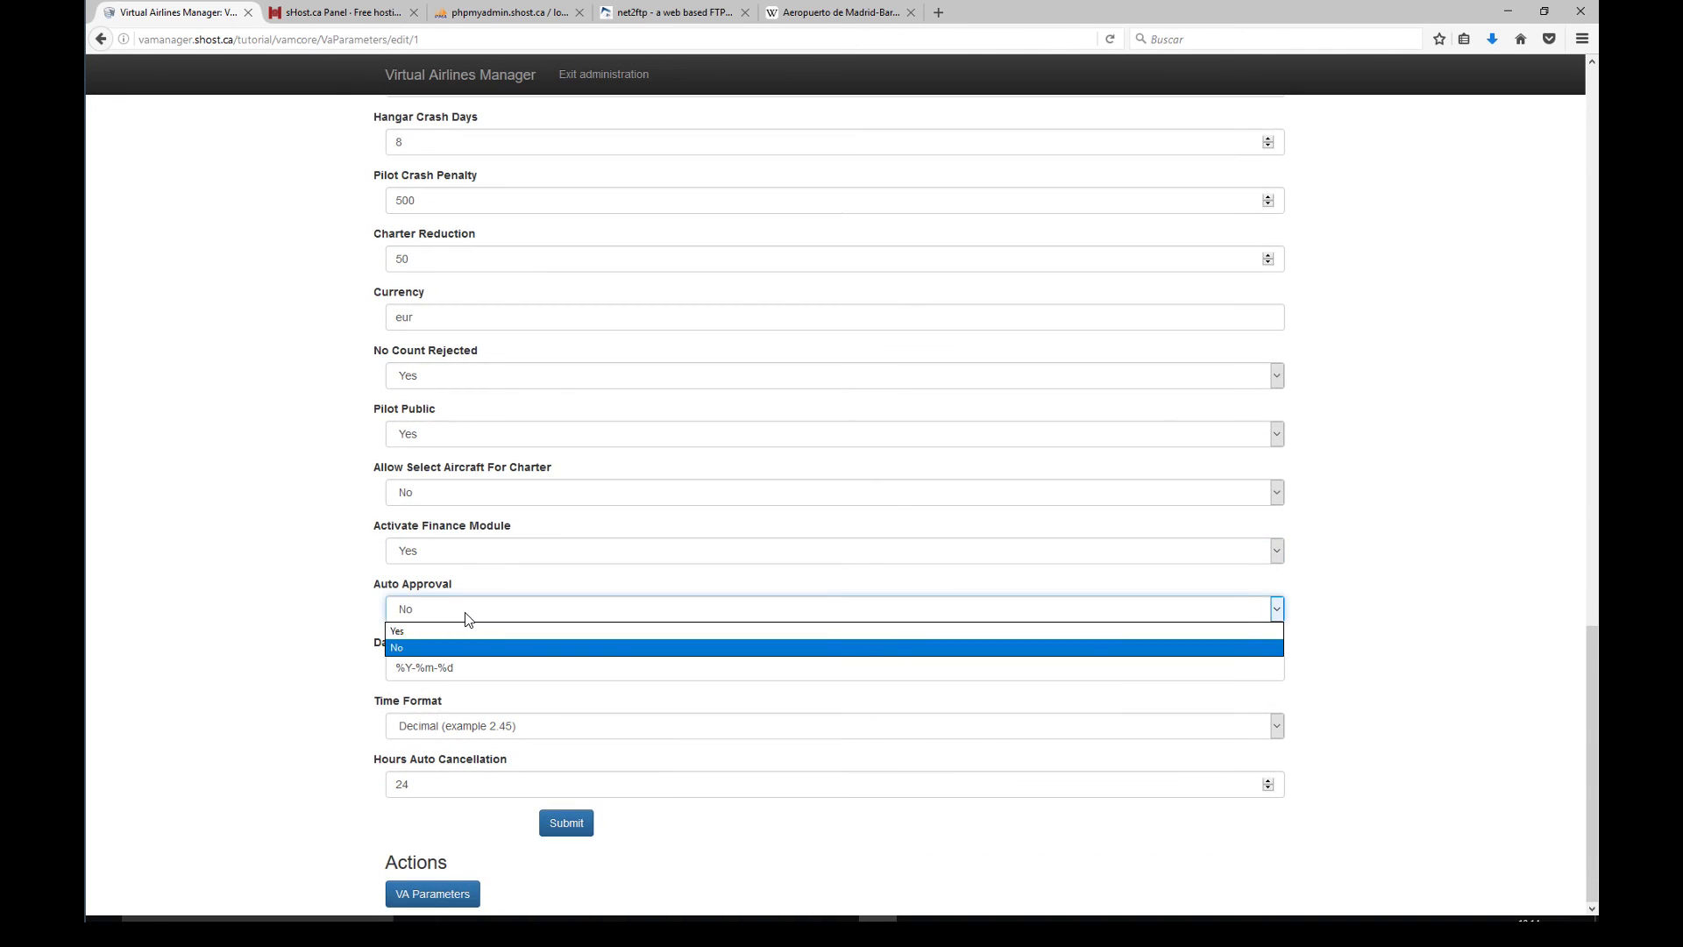
left_click(435, 631)
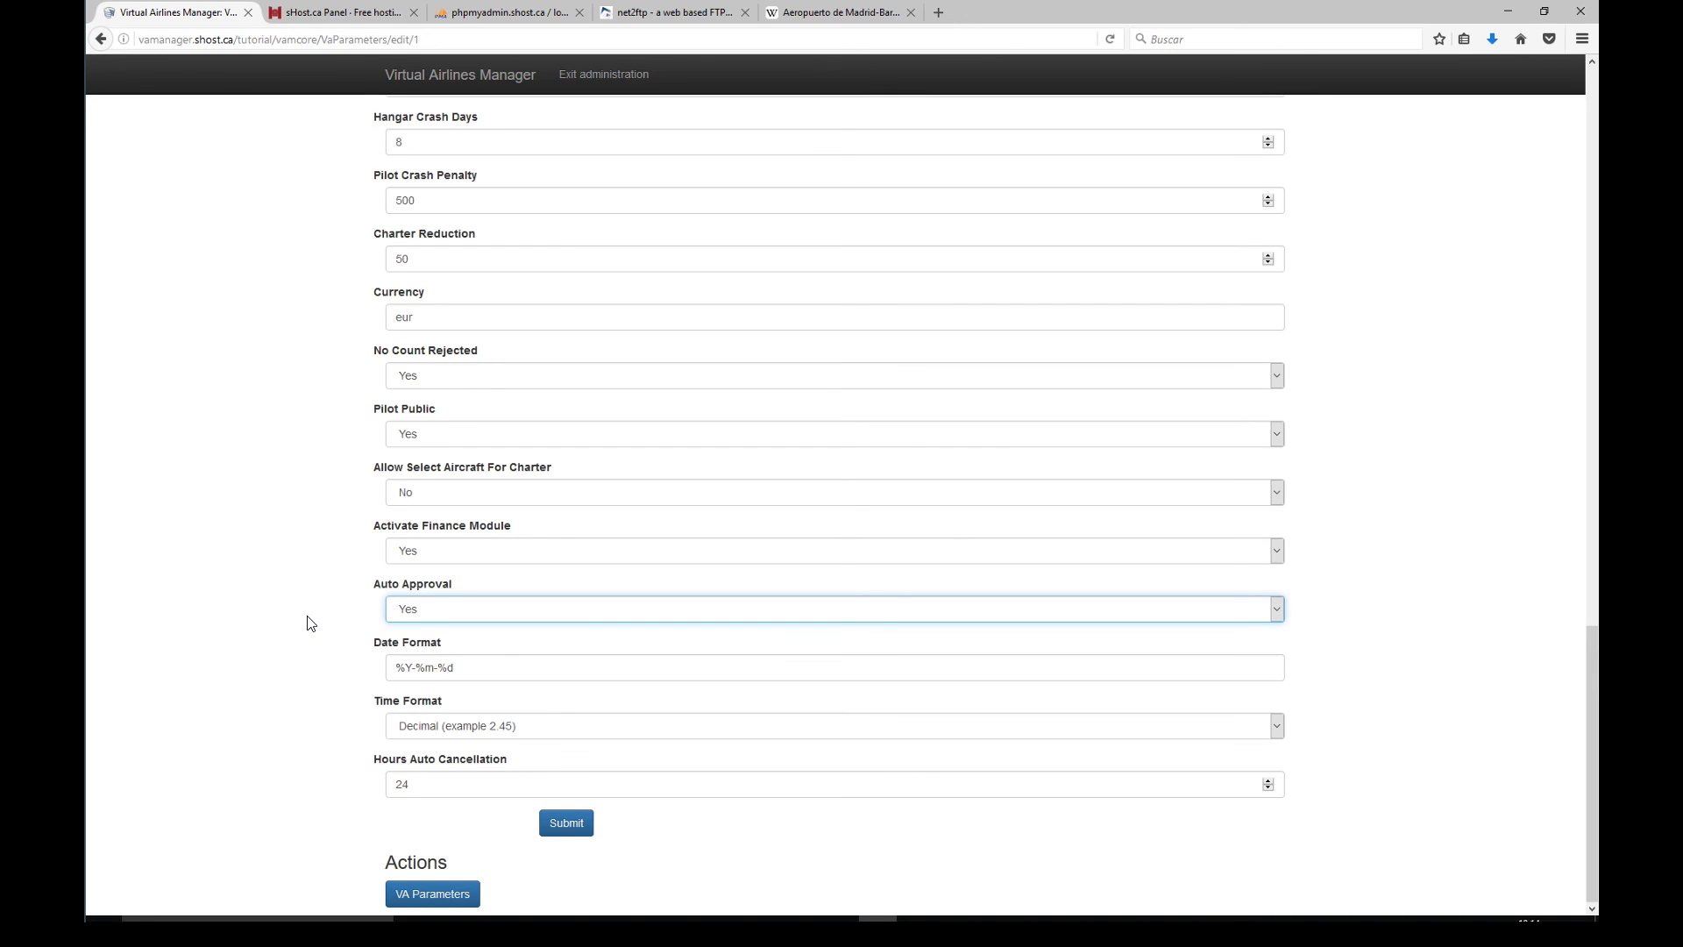
left_click(405, 613)
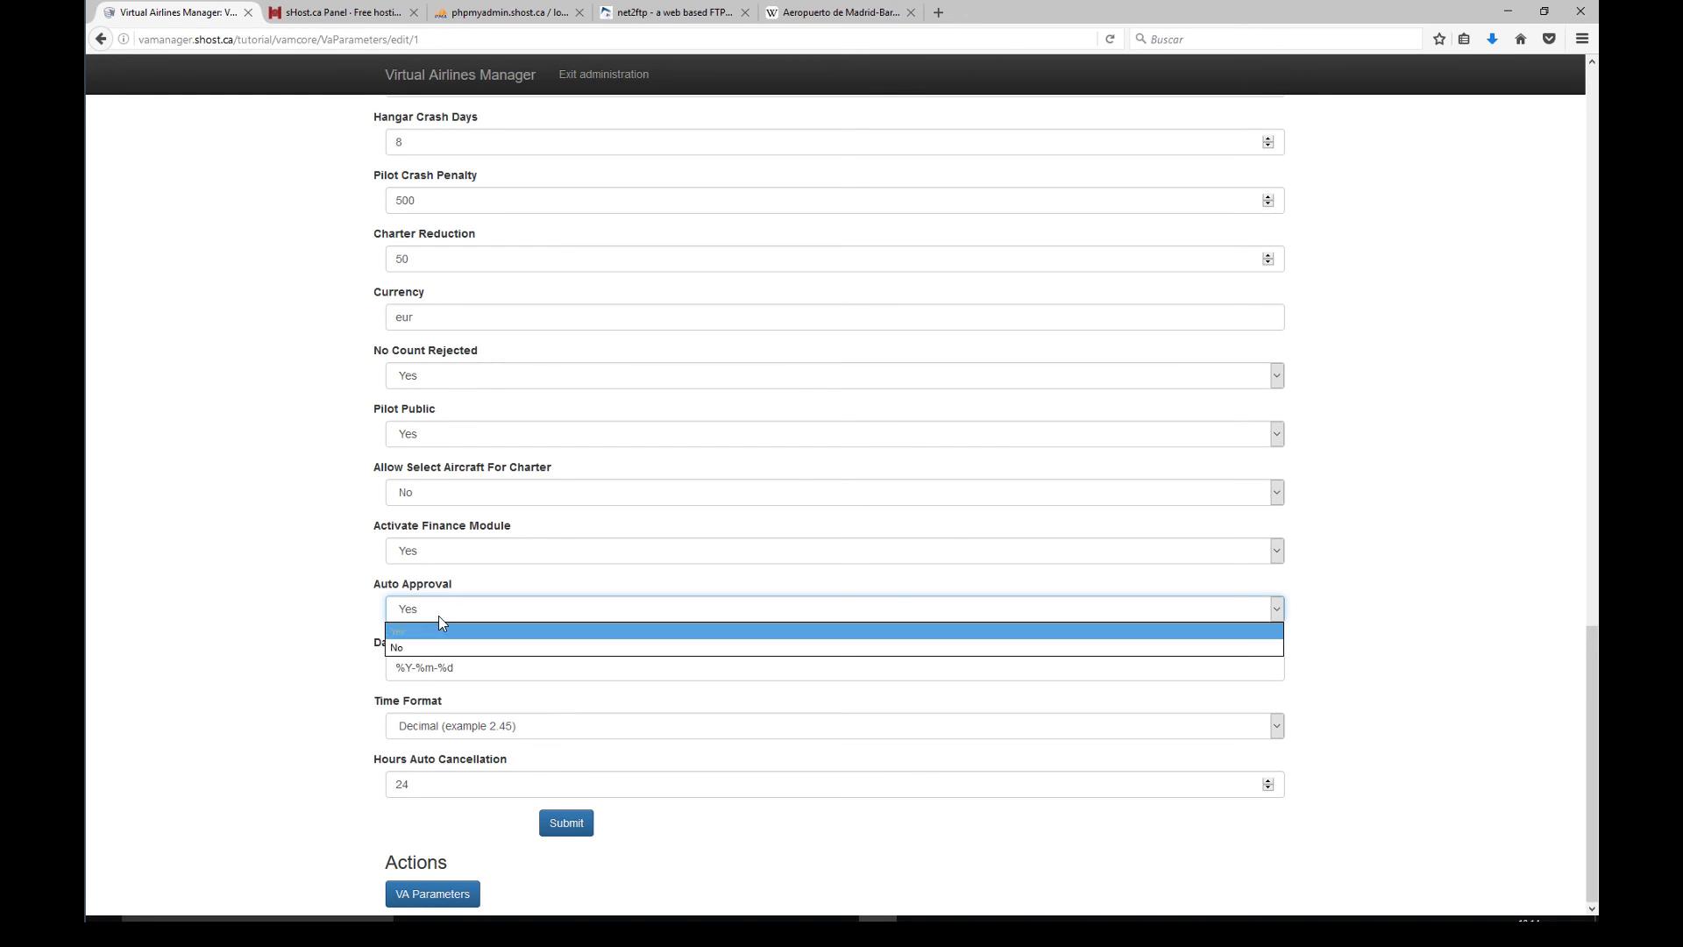
left_click(410, 646)
left_click(317, 653)
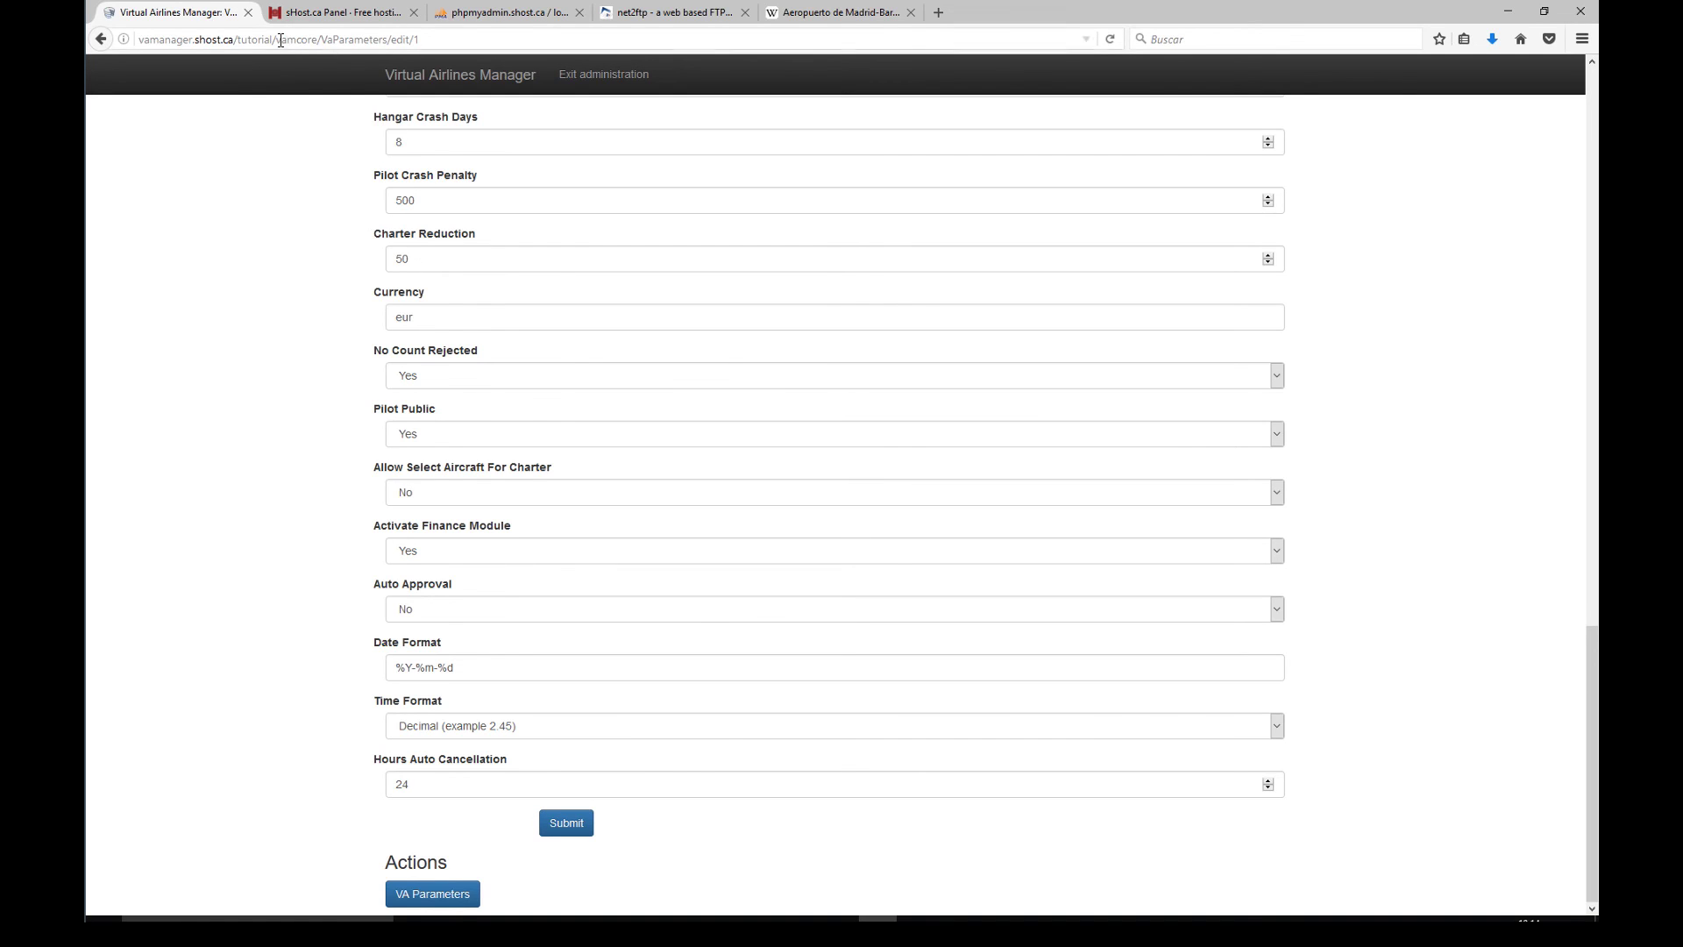
Step: Open the virtual airline's public home page separately and examine the format of the joined date under Newest Pilots
scroll(528, 147, "up", 6)
left_click(603, 75)
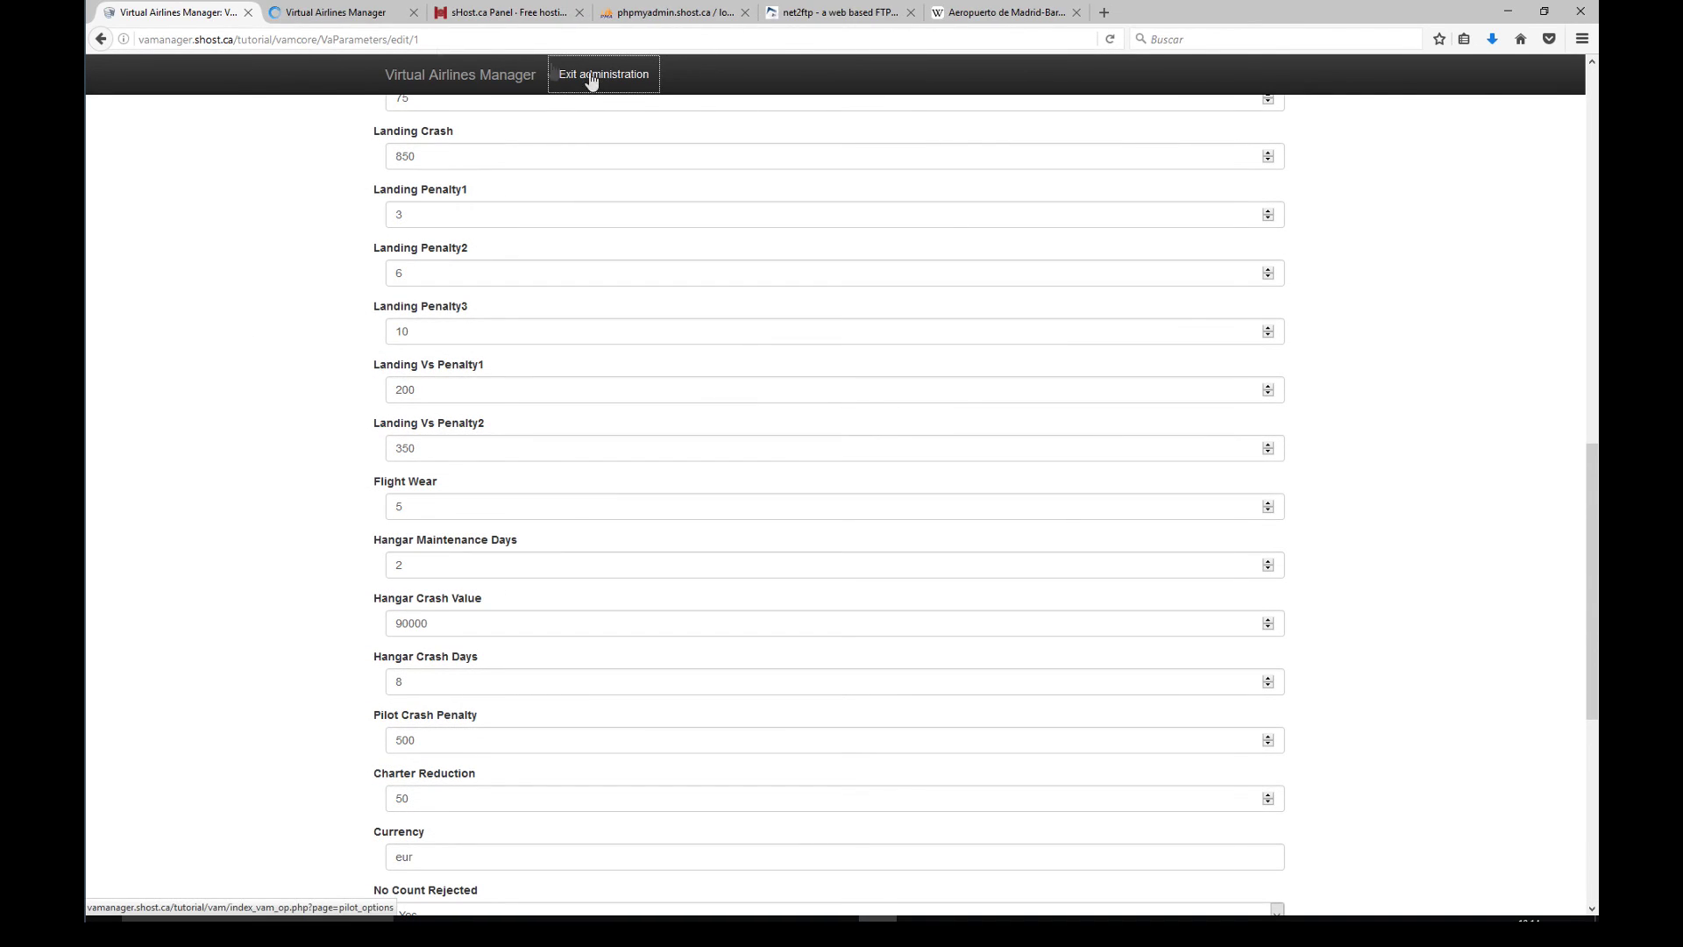
left_click(333, 11)
left_click(400, 76)
scroll(256, 289, "down", 5)
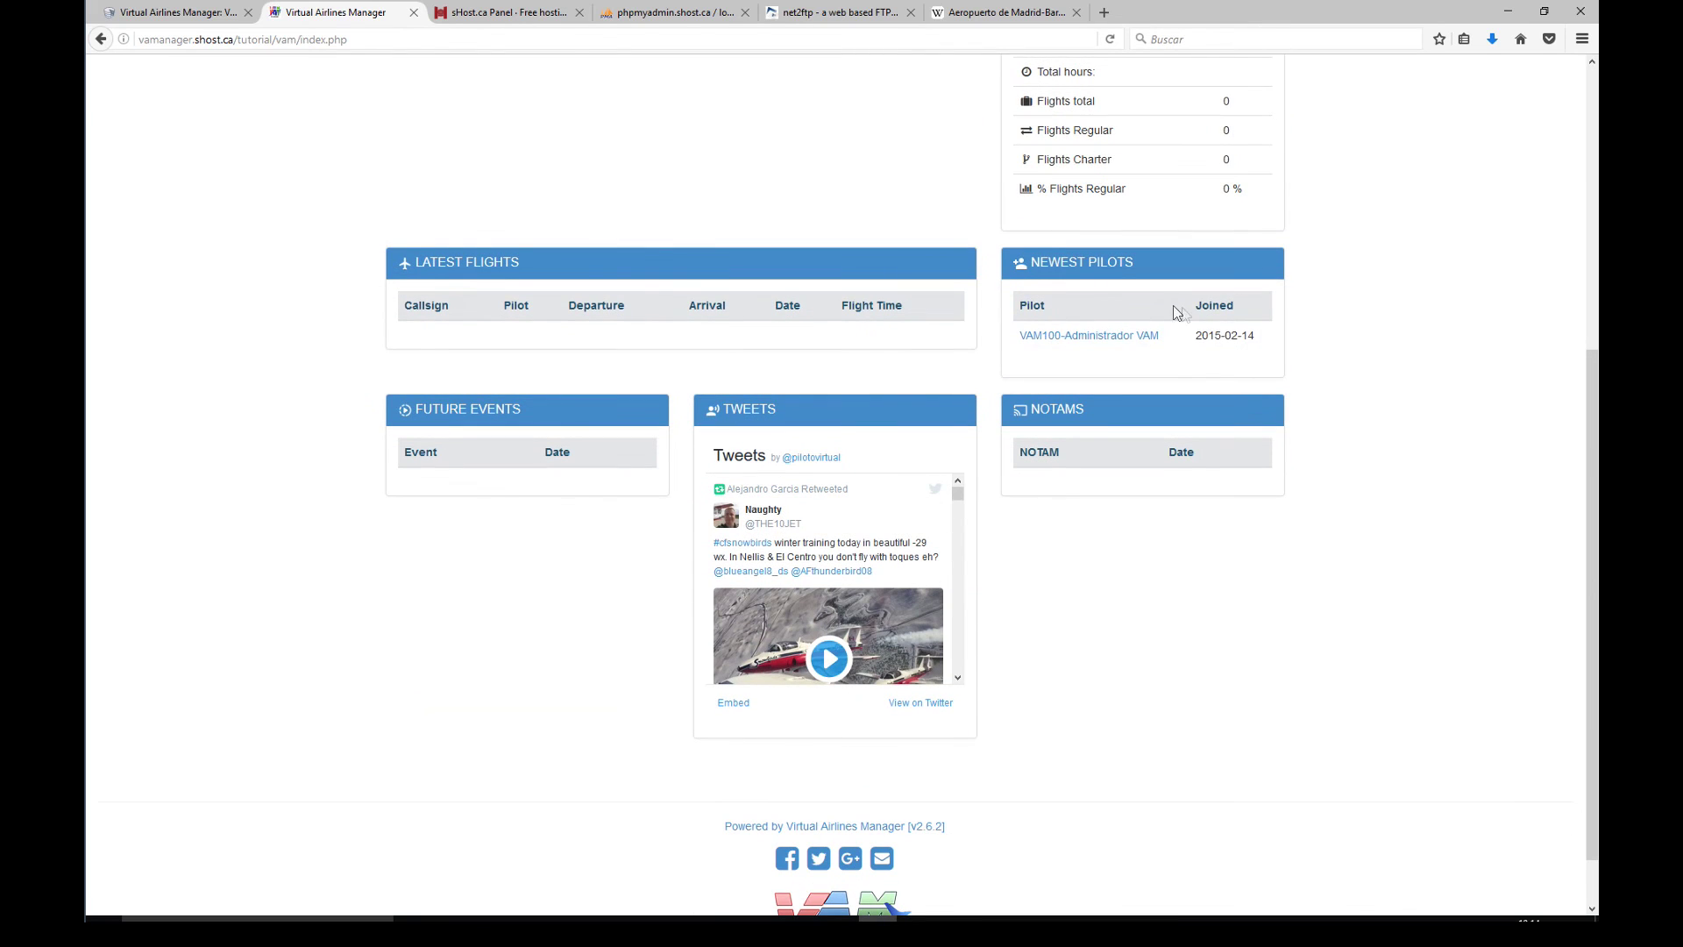
left_click_drag(1260, 339, 1201, 338)
left_click(1203, 368)
scroll(1202, 366, "up", 2)
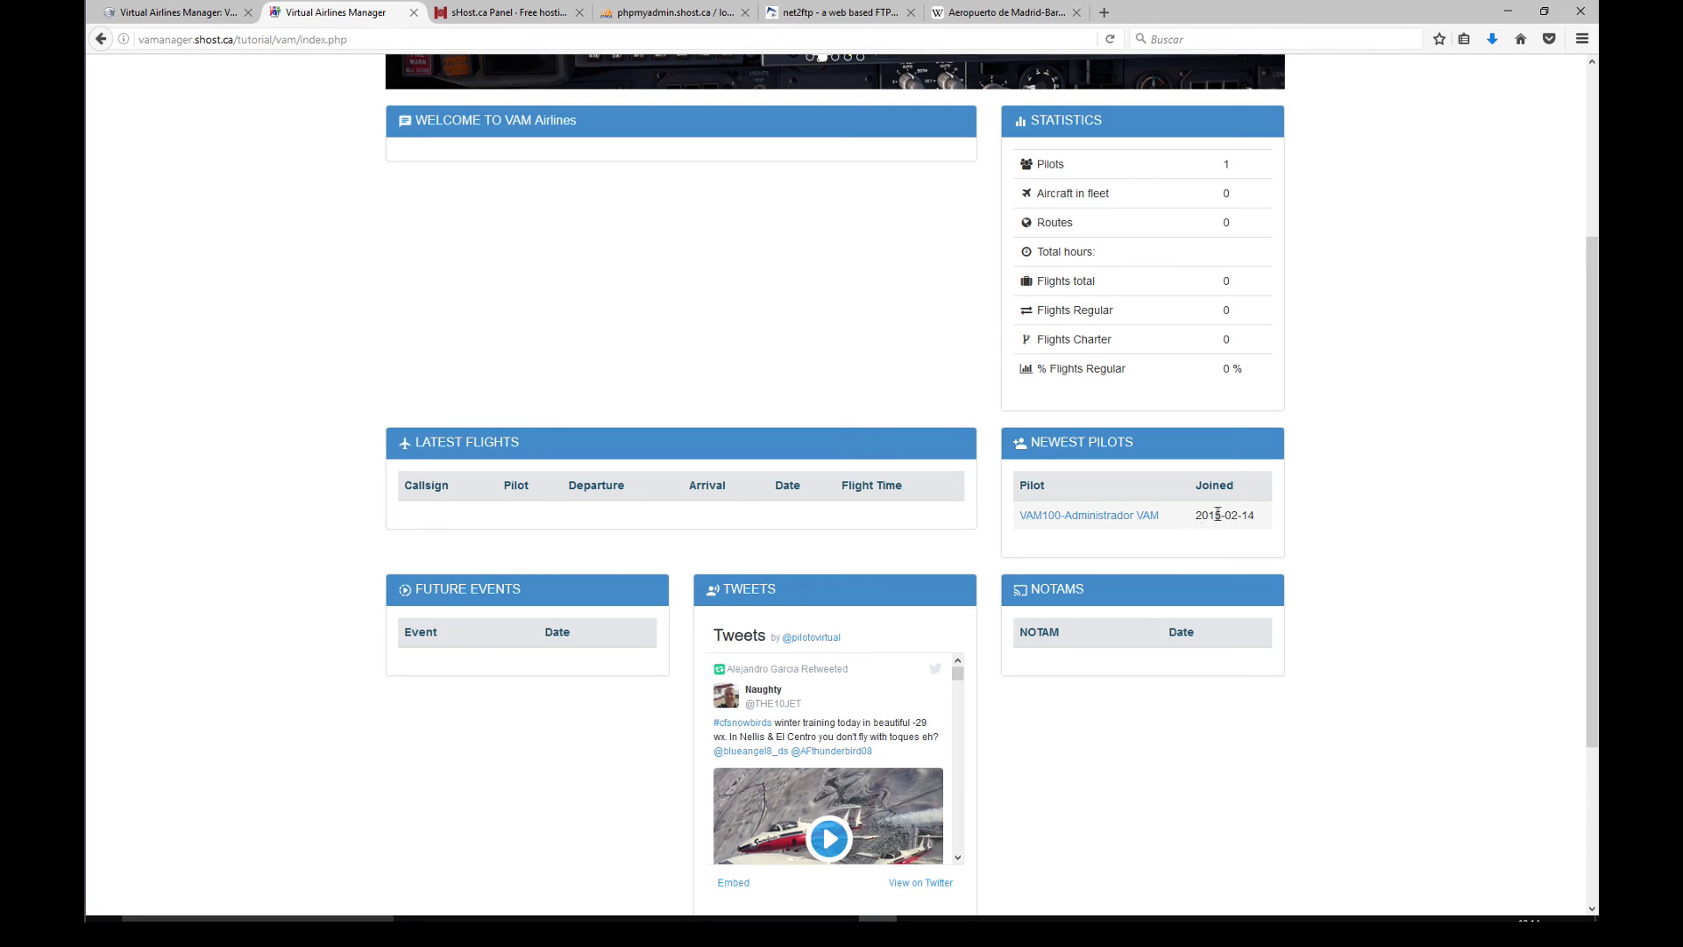
Step: Return to the VA parameters form and view the Time Format options without changing the selection
left_click(176, 11)
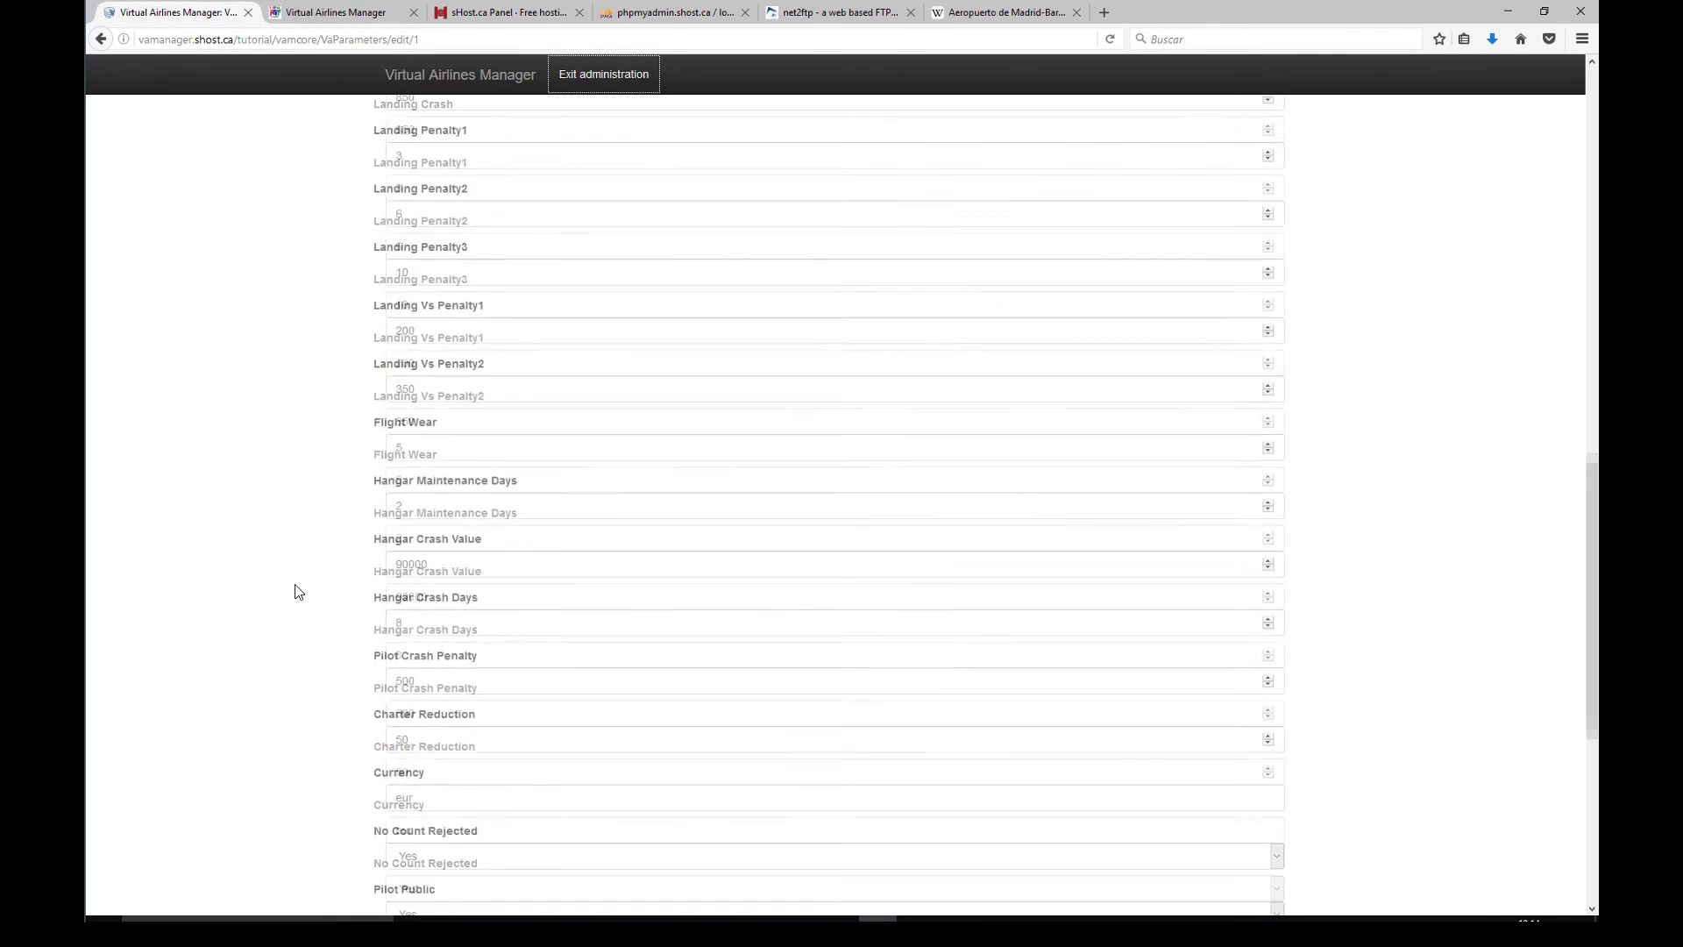
scroll(294, 592, "down", 6)
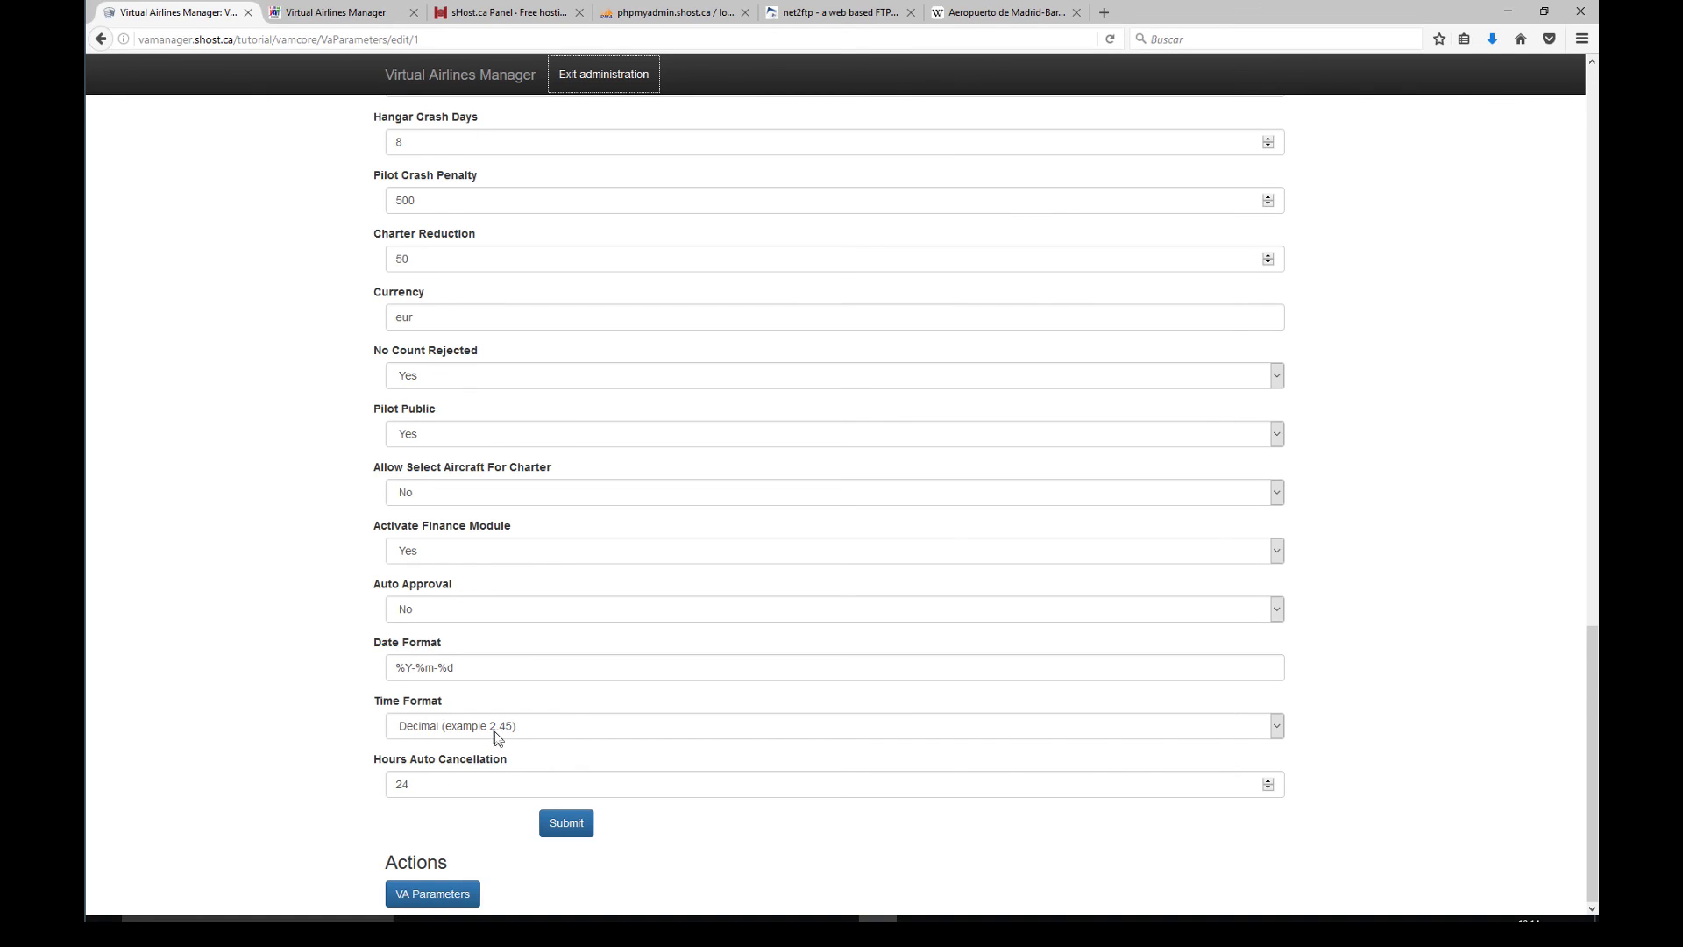
left_click(559, 732)
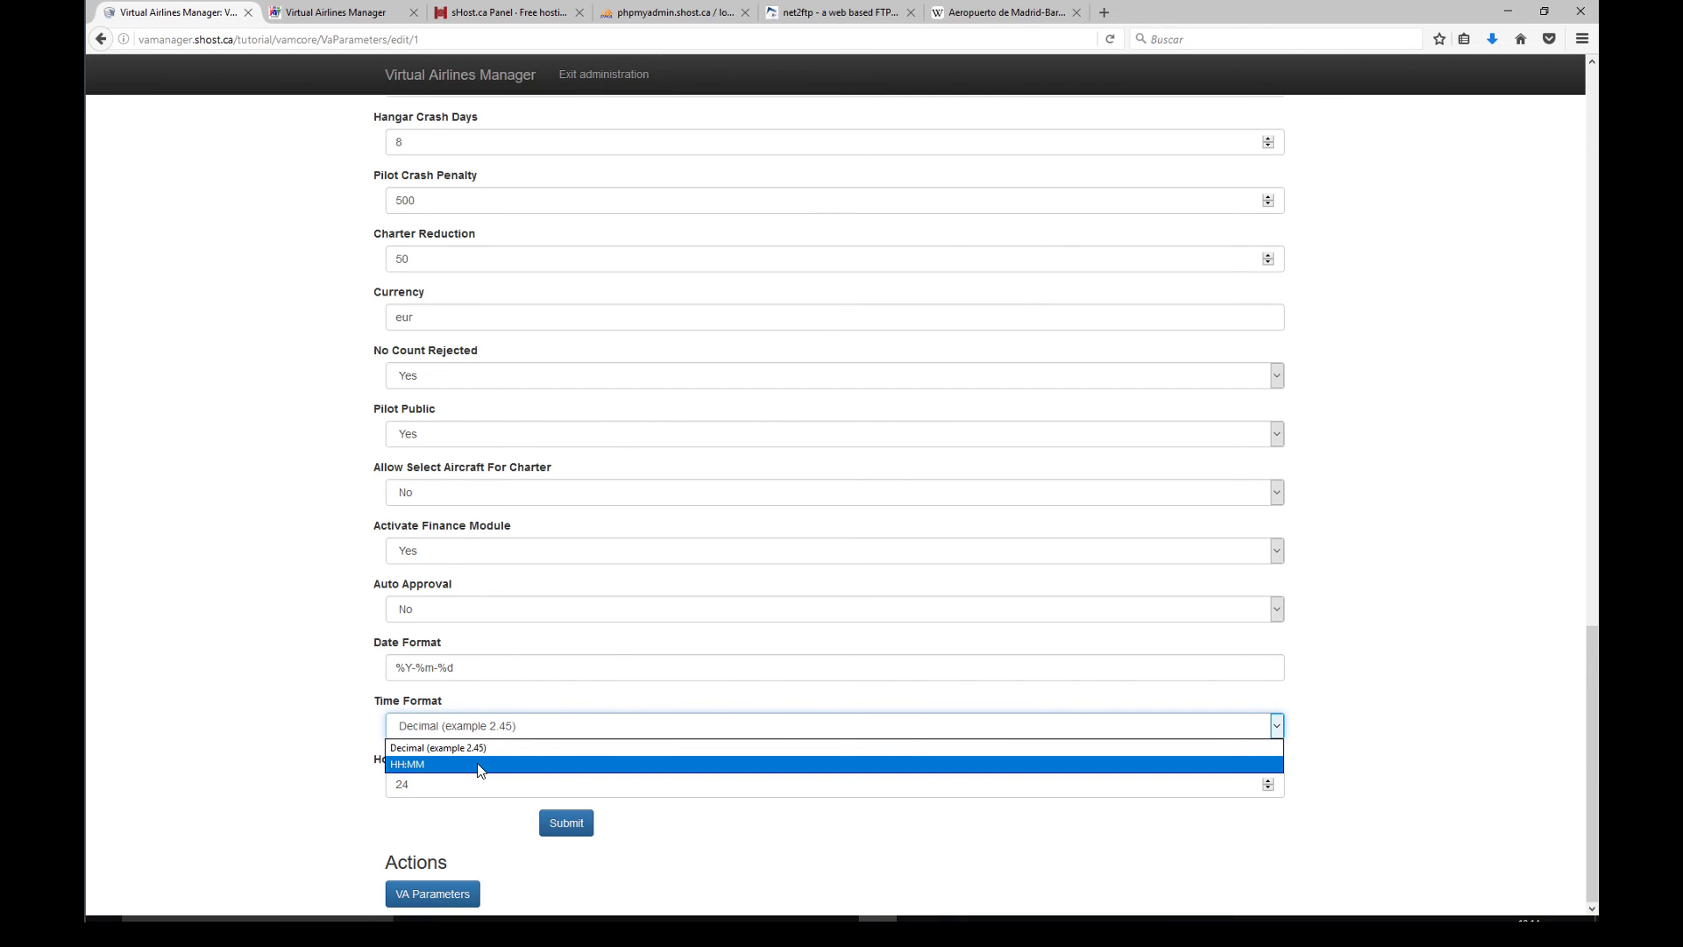
left_click(305, 750)
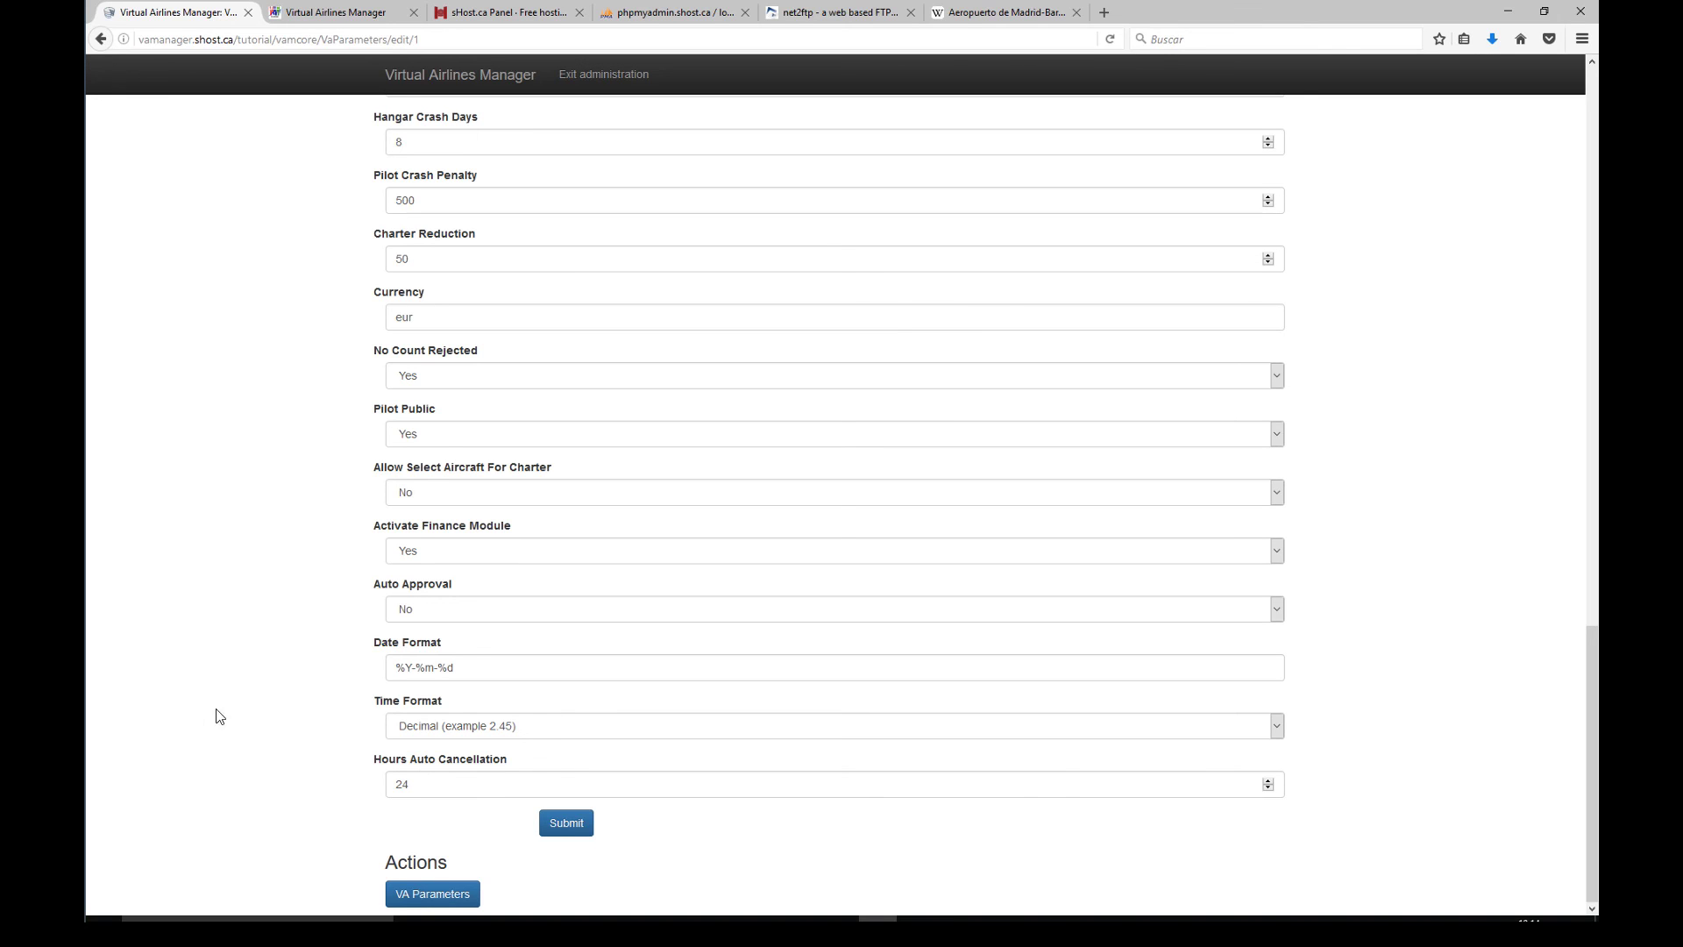
scroll(235, 704, "up", 5)
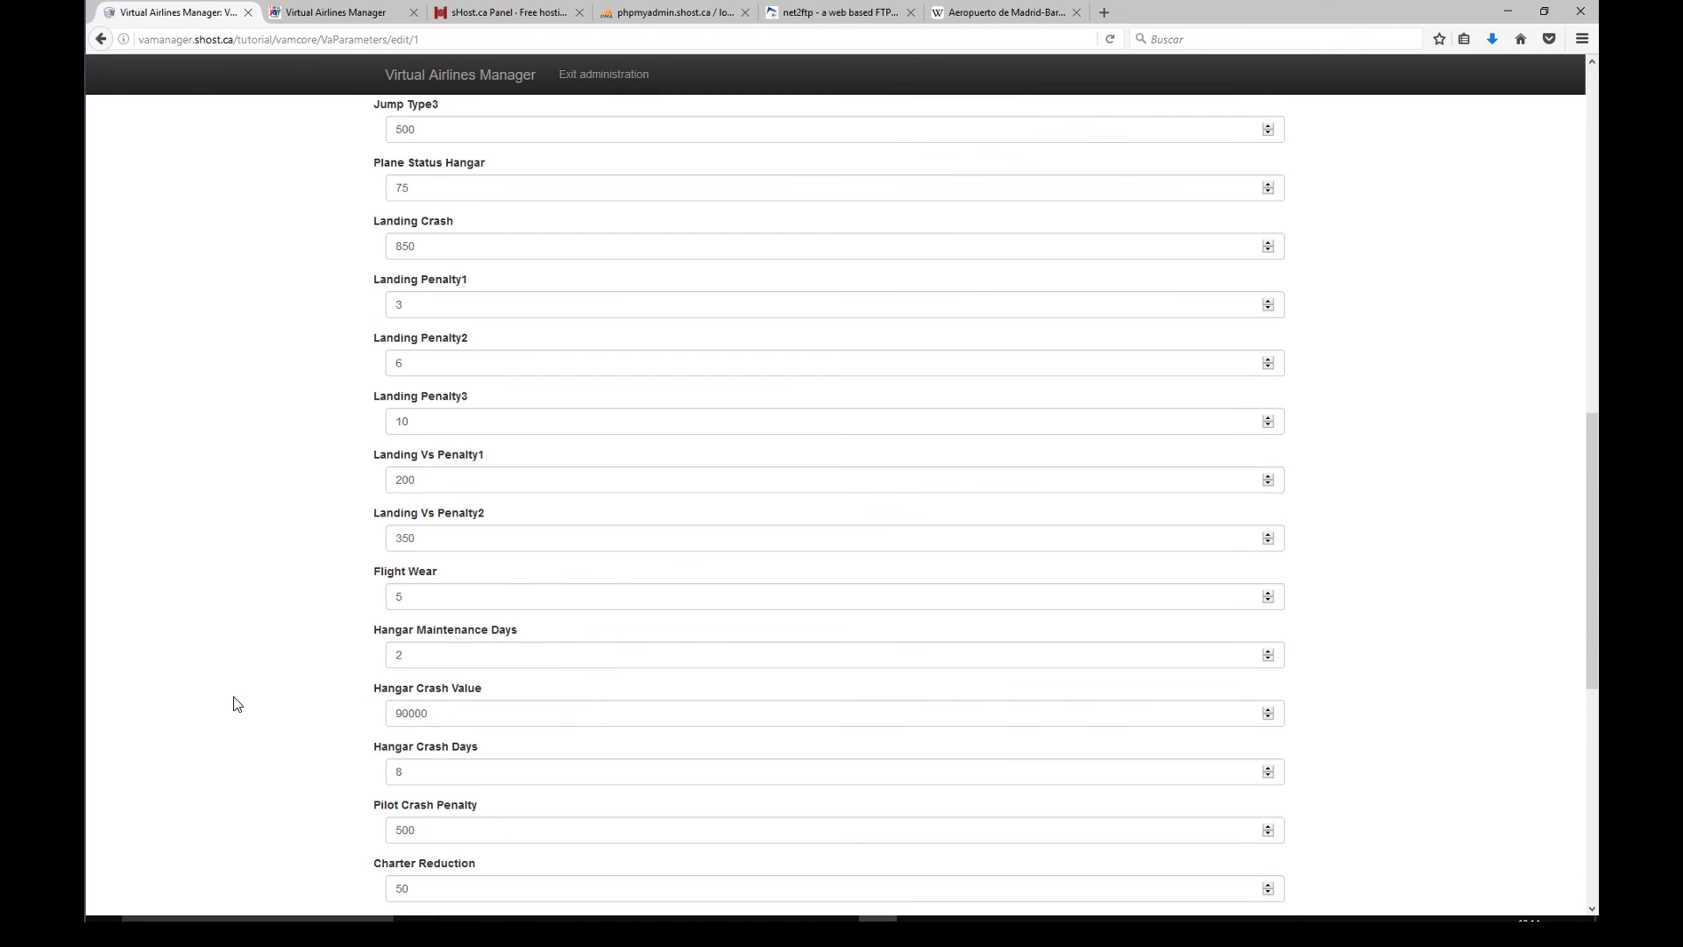
scroll(235, 704, "up", 4)
scroll(235, 705, "down", 2)
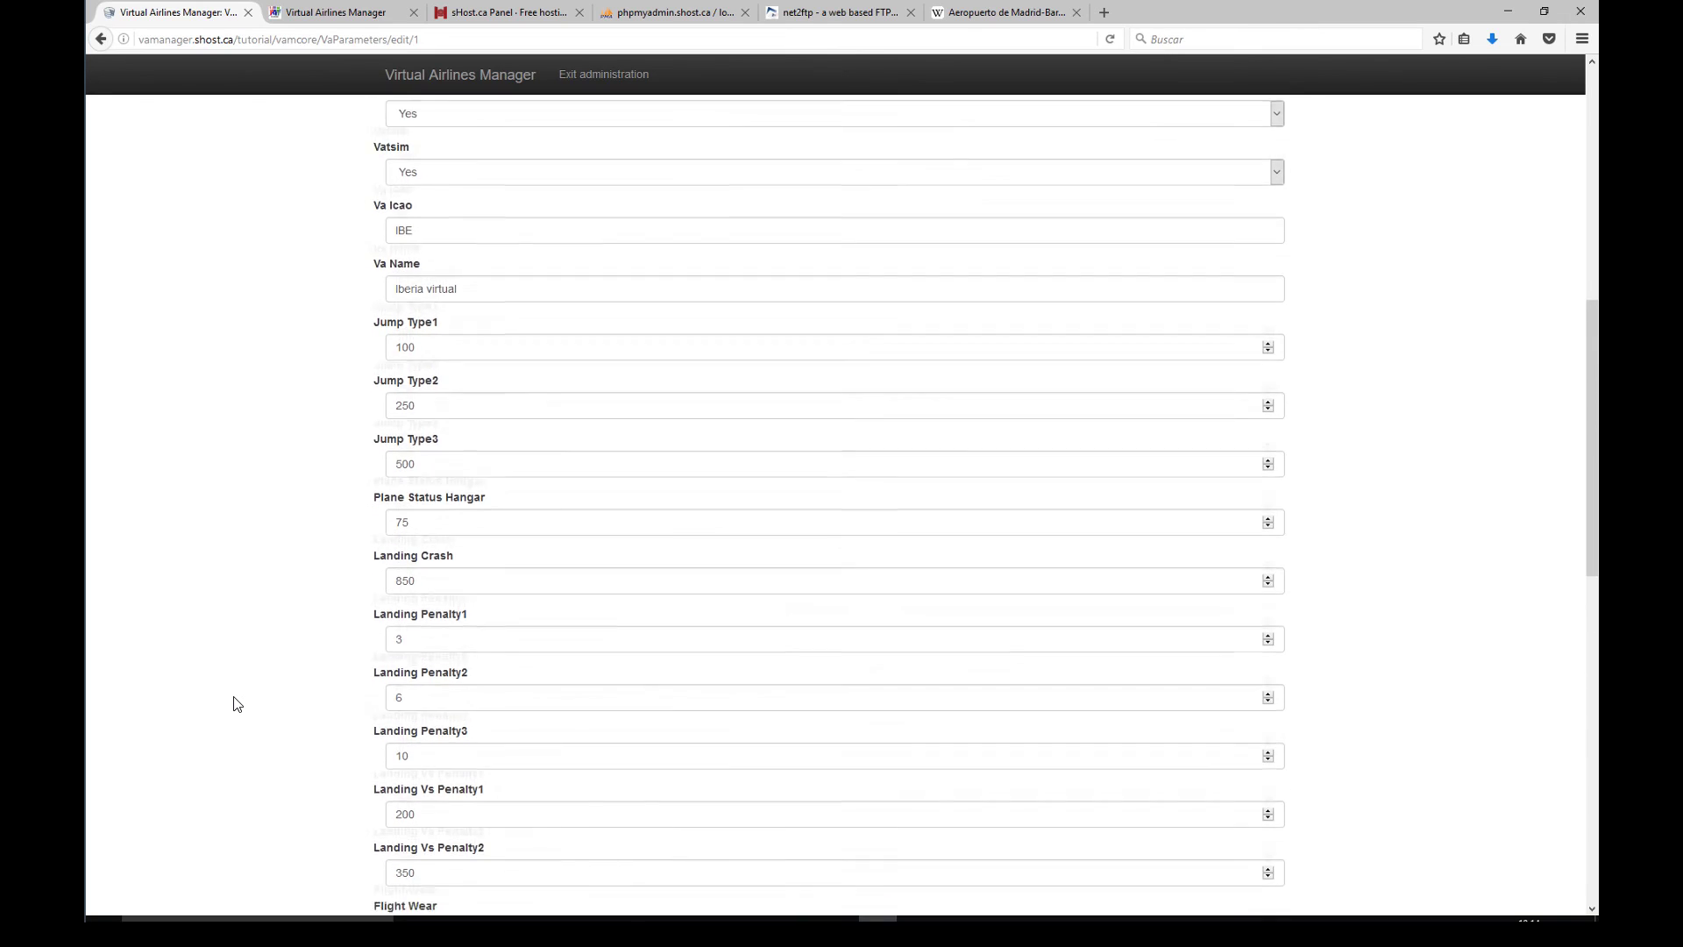